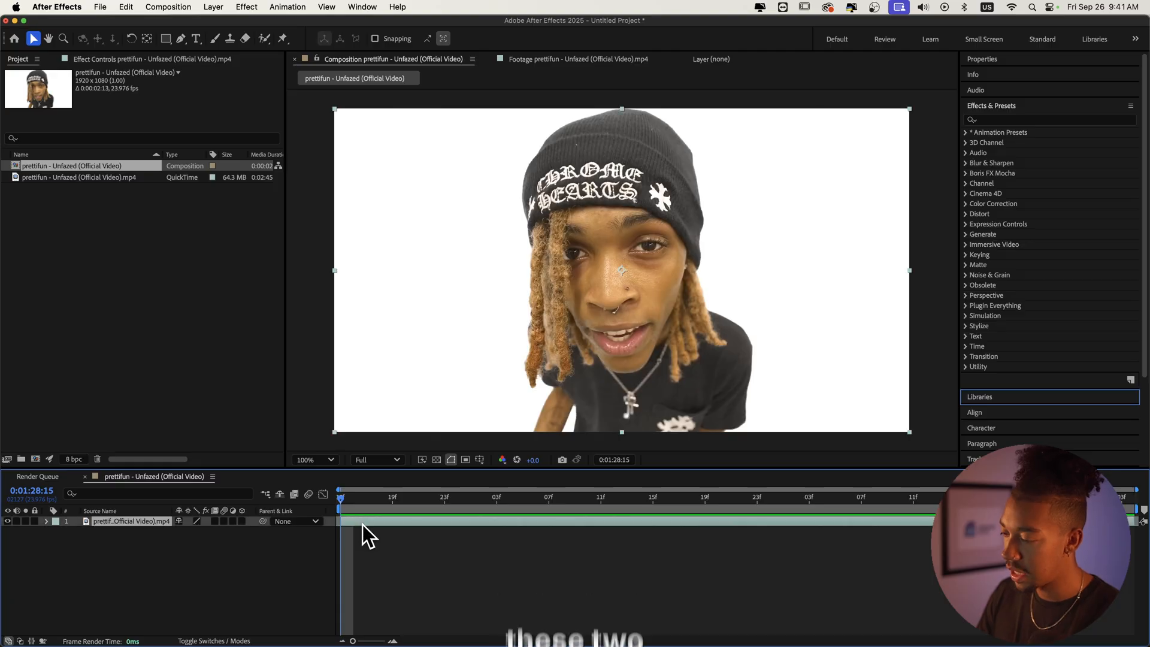
Step: Duplicate the video layer and rename the top copy HEAD
key("super+d")
key("Return")
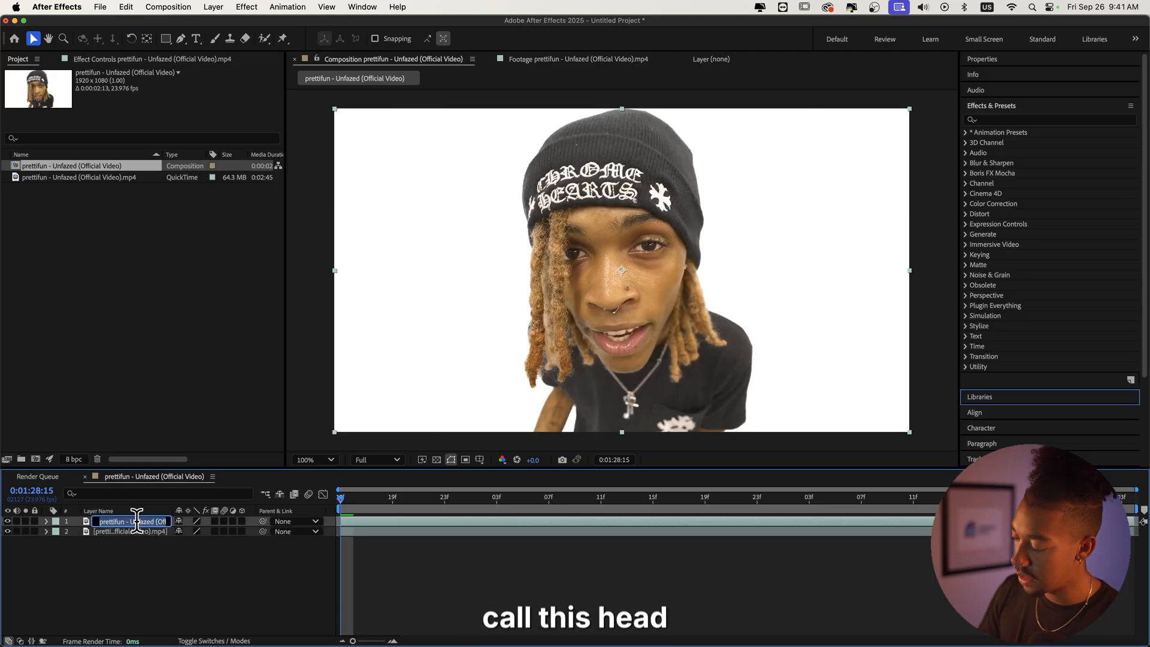
type("GEAD")
key("Return")
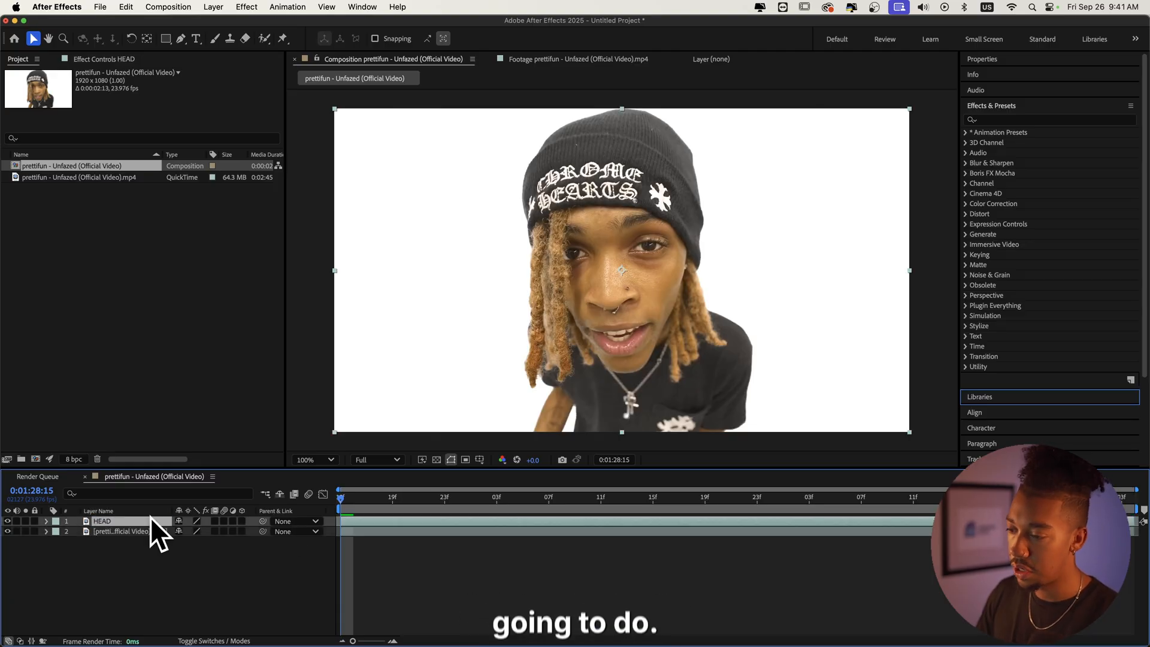
Step: Rename the lower video layer BG
left_click(136, 530)
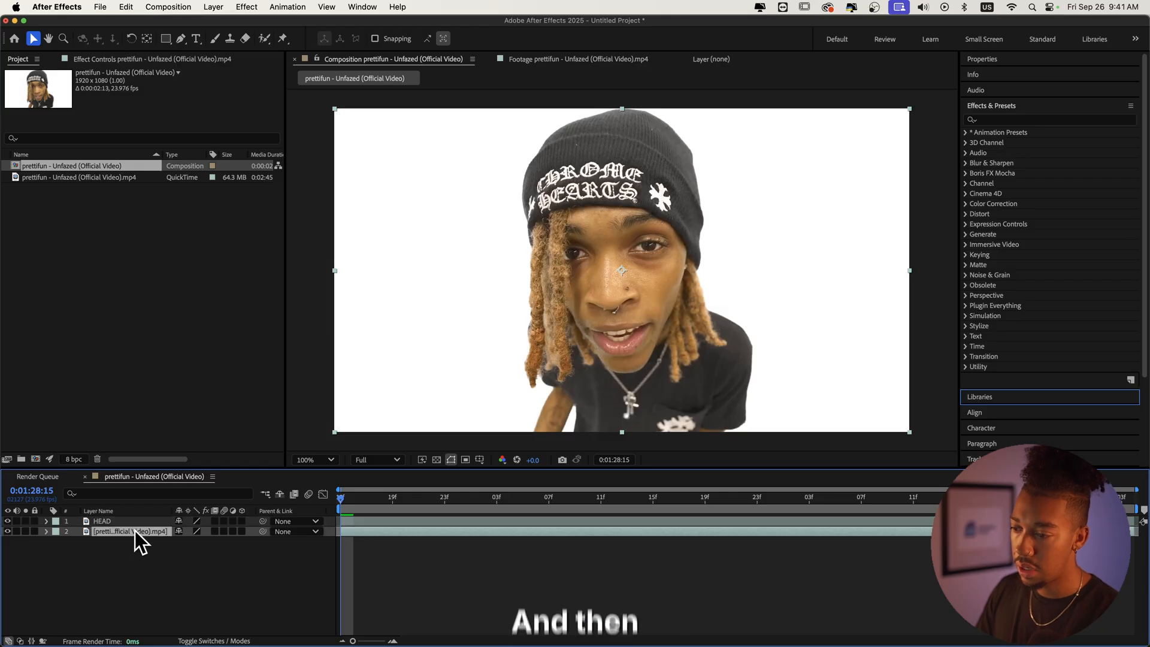
key("Return")
type("BG")
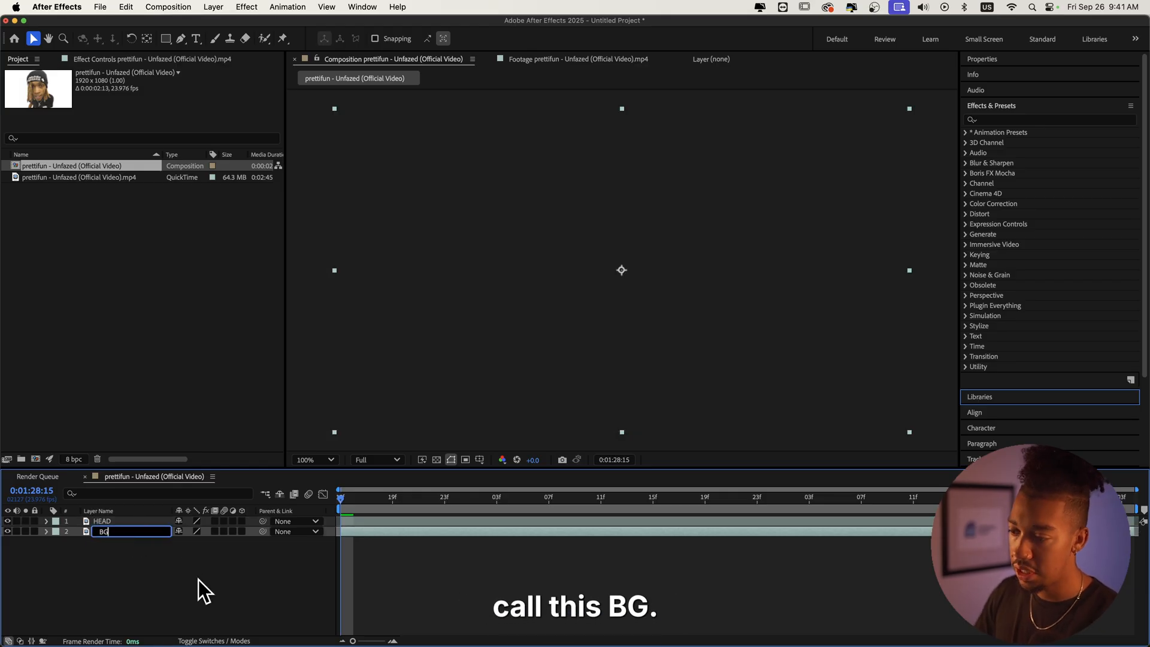
key("Return")
Step: Open the HEAD layer and paint Roto Brush strokes over the head, beanie and hair to select them
left_click(124, 521)
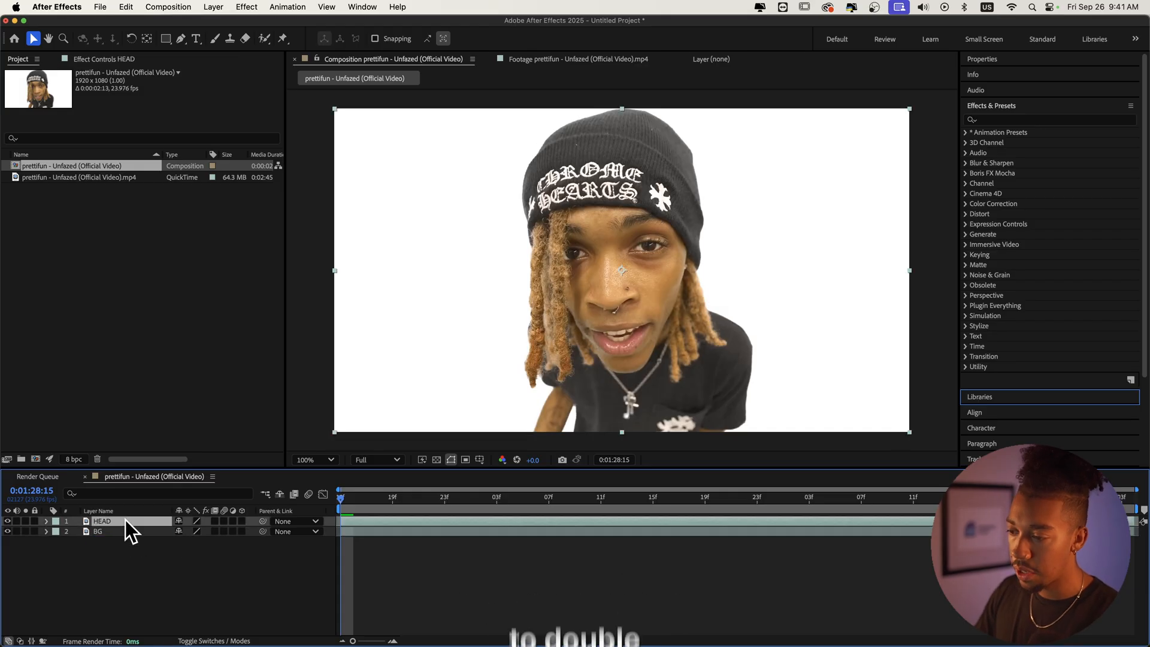
double_click(379, 520)
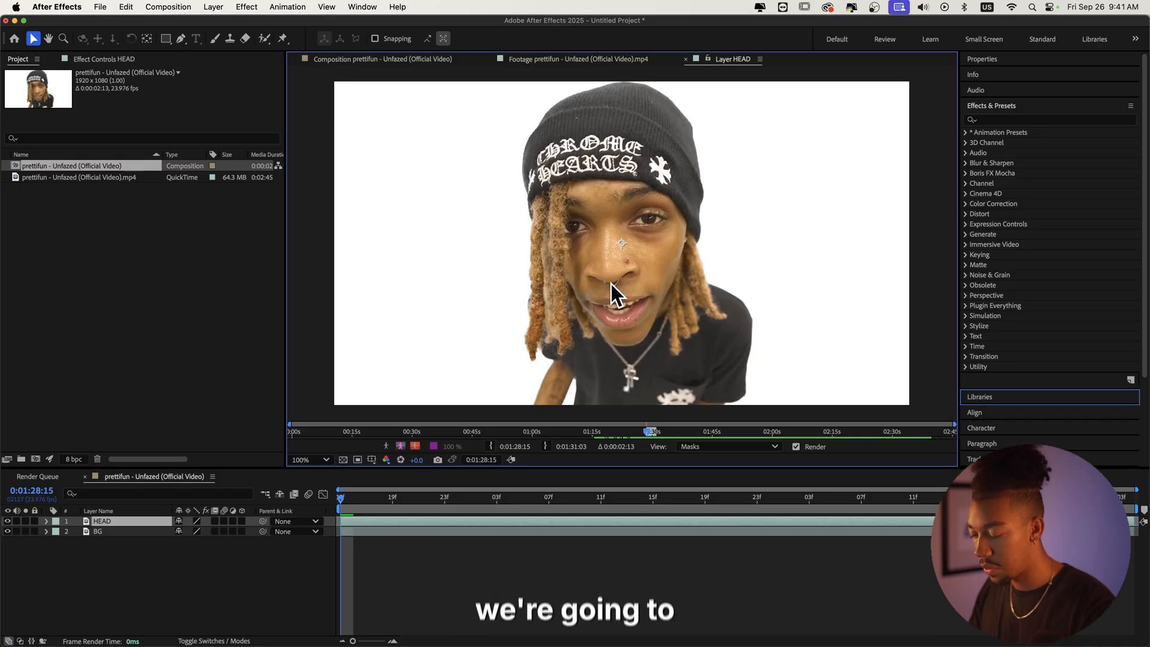
key("alt+w")
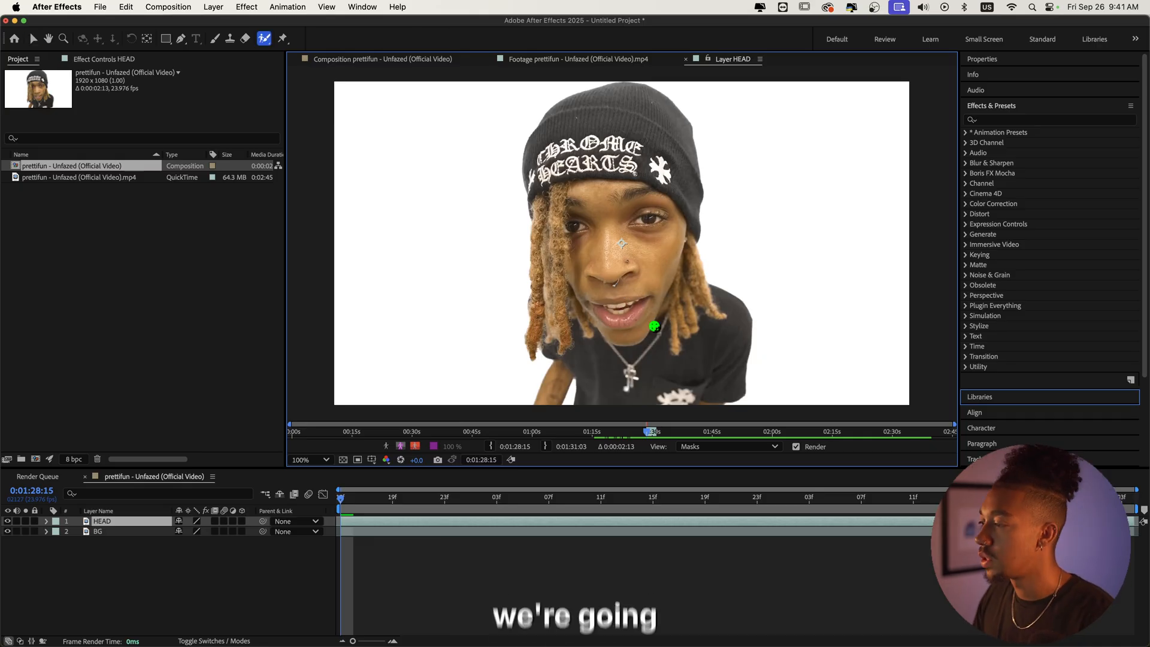
left_click_drag(559, 337, 556, 307)
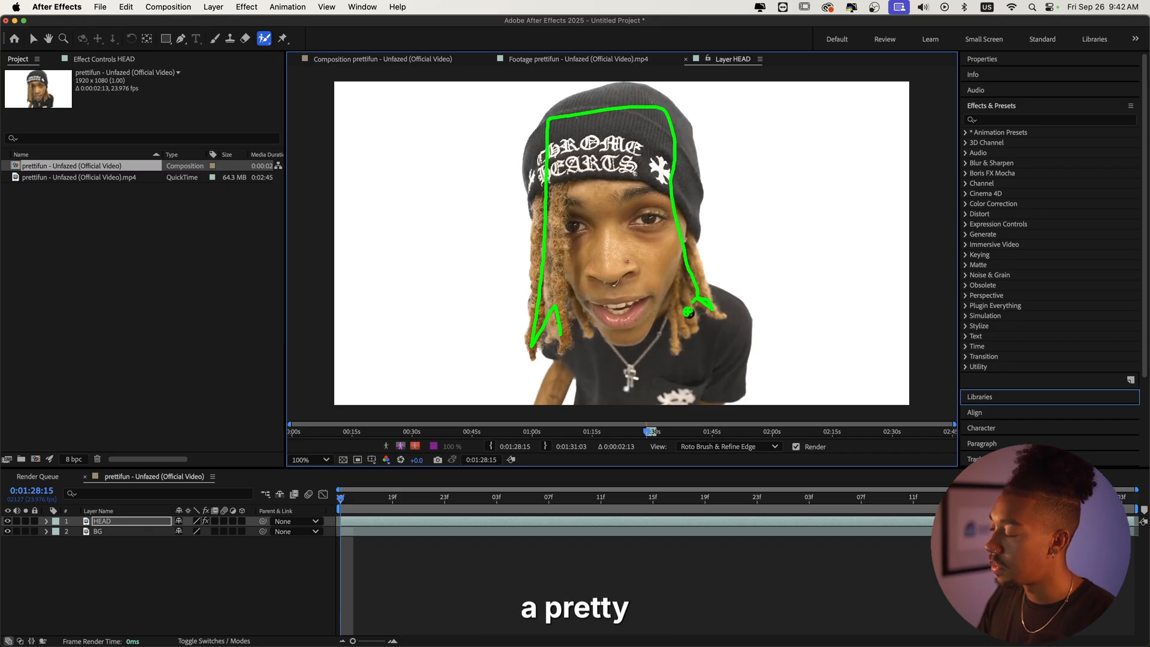
left_click_drag(675, 288, 672, 292)
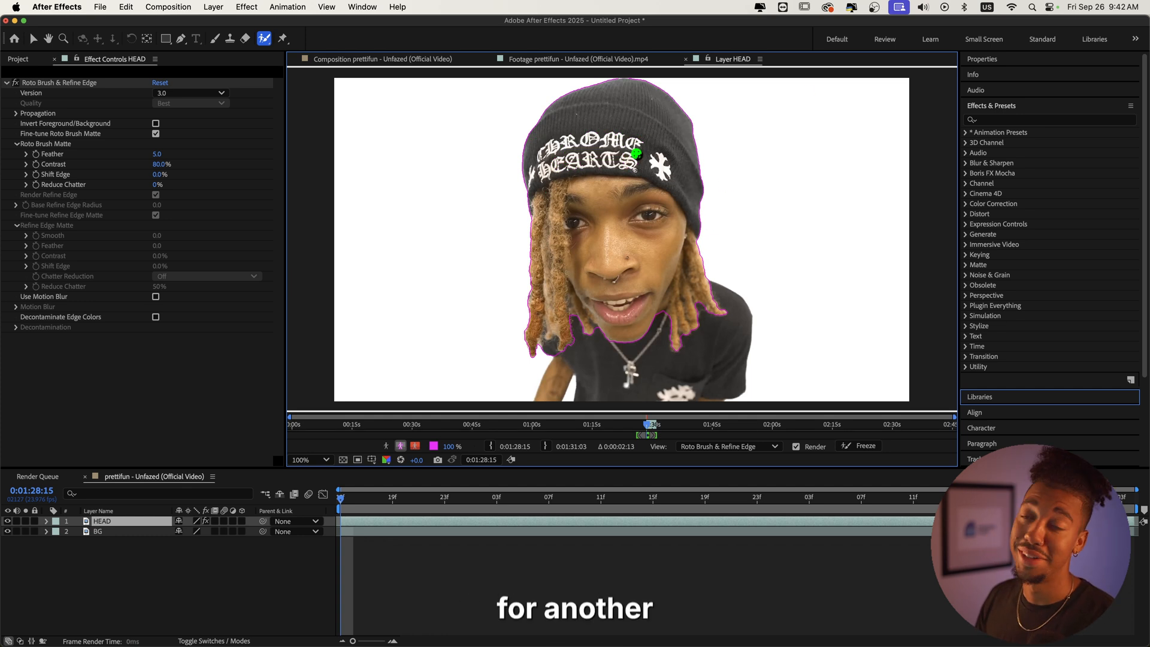
left_click_drag(546, 363, 546, 347)
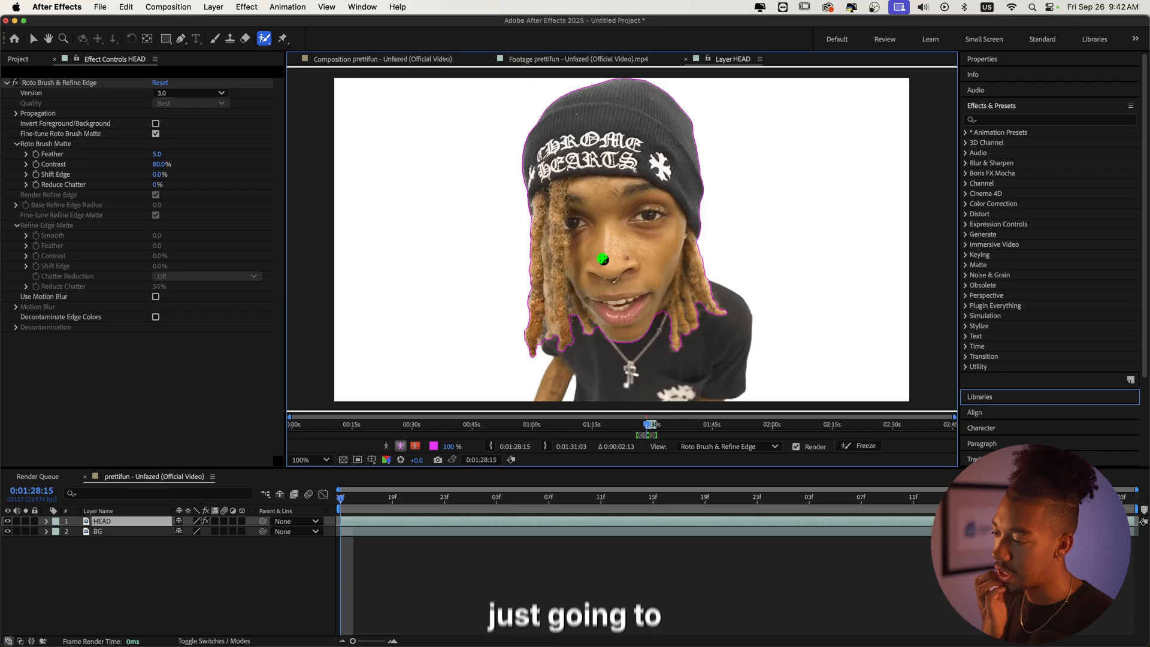
Step: Play through the clip to propagate the roto selection and check the matte in the alpha view
key("space")
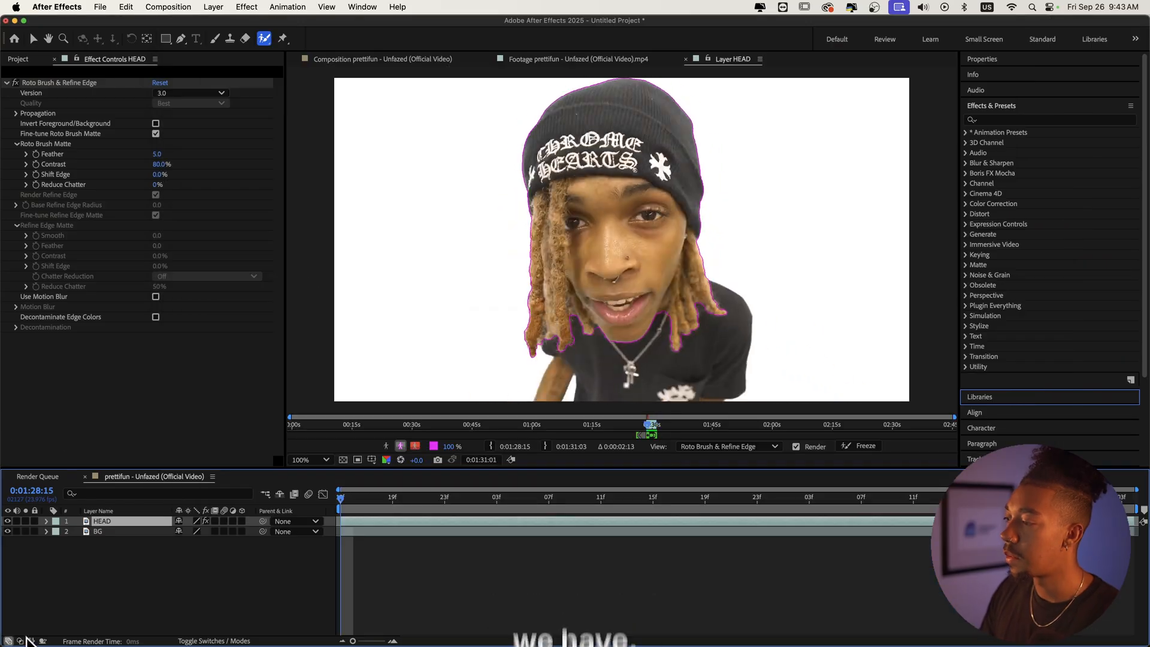
left_click(401, 446)
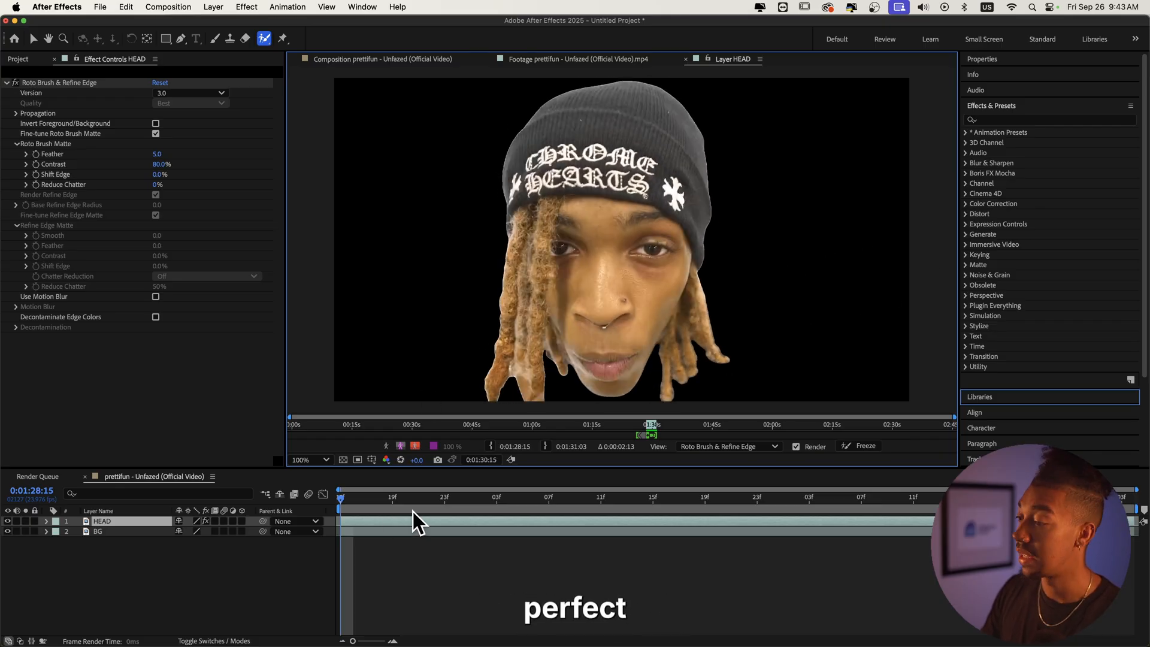
left_click(402, 446)
Step: Freeze the Roto Brush matte and return to the composition
left_click(857, 445)
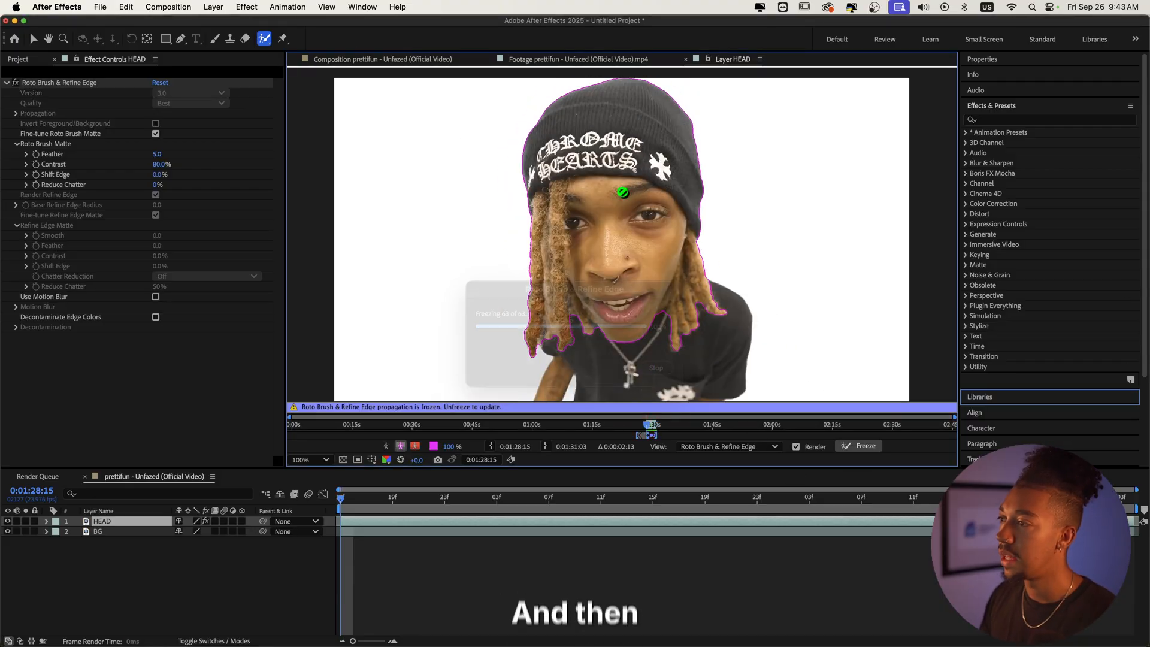
left_click(375, 60)
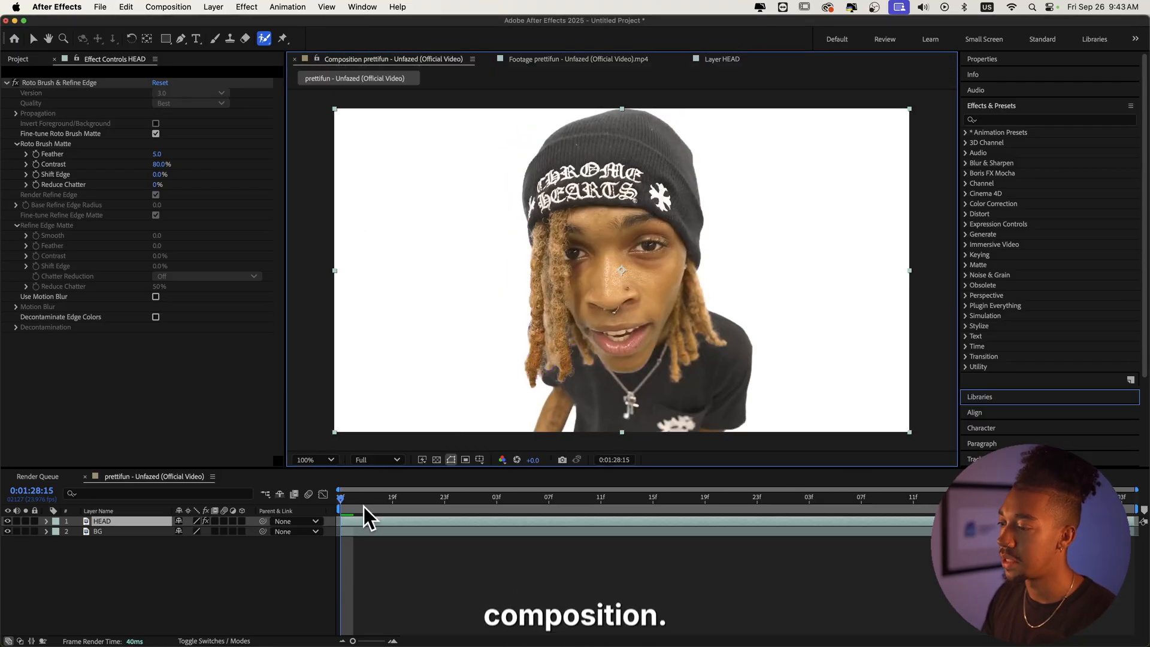
left_click(383, 507)
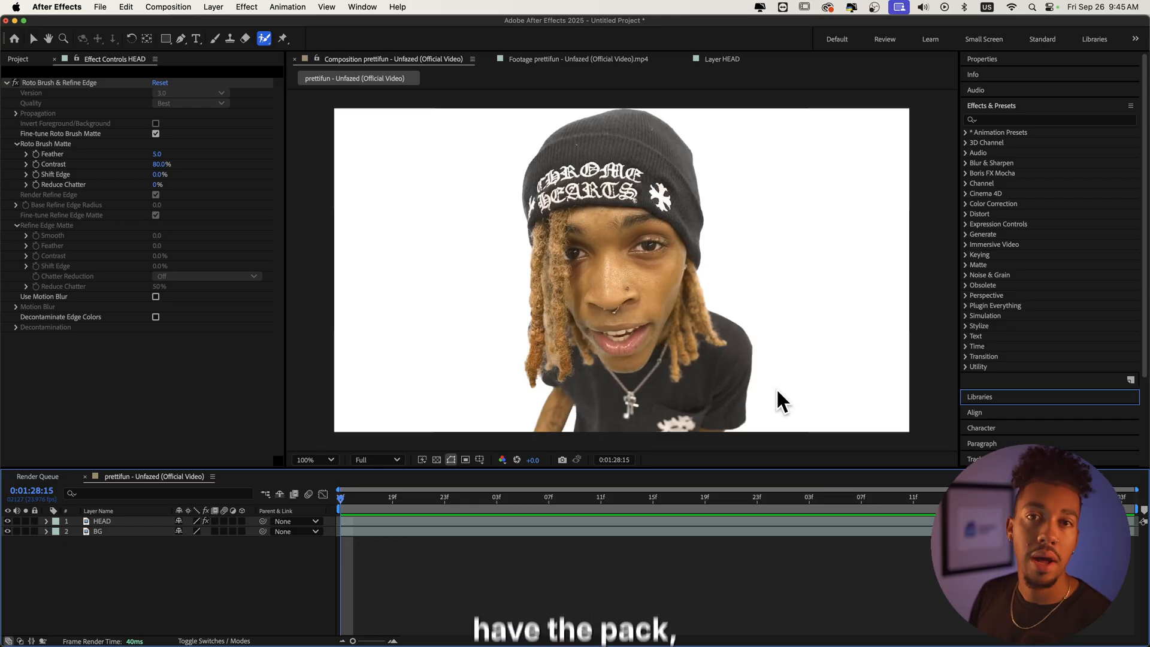
Step: Switch to the browser and enter web bros in the address bar
left_click(908, 629)
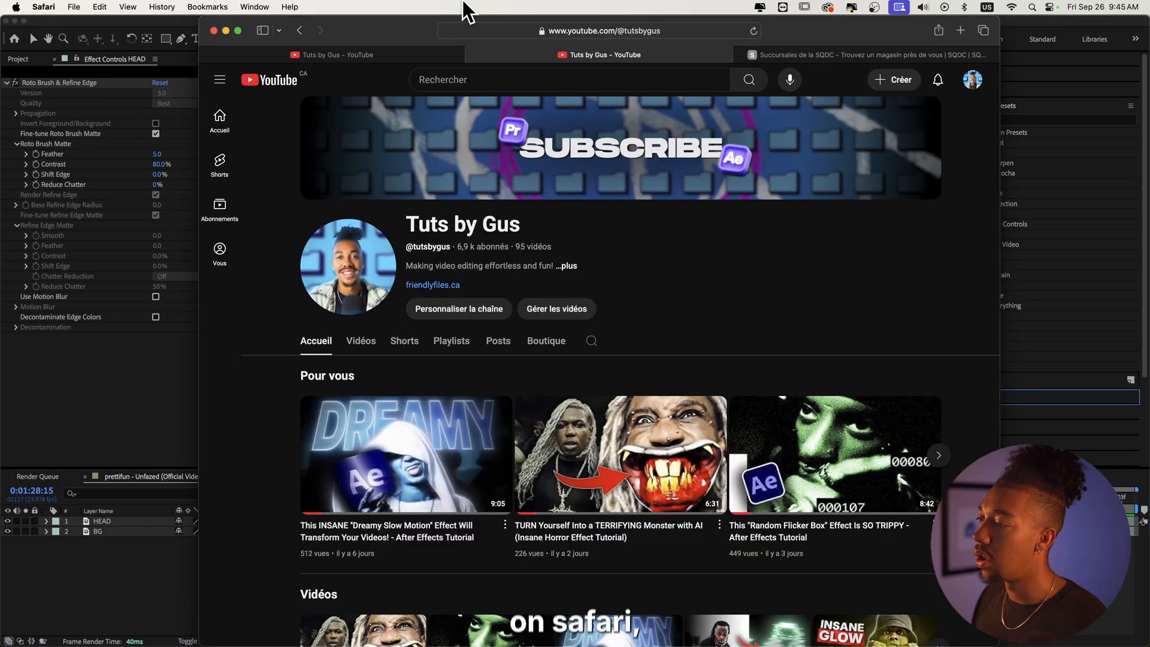
left_click(522, 37)
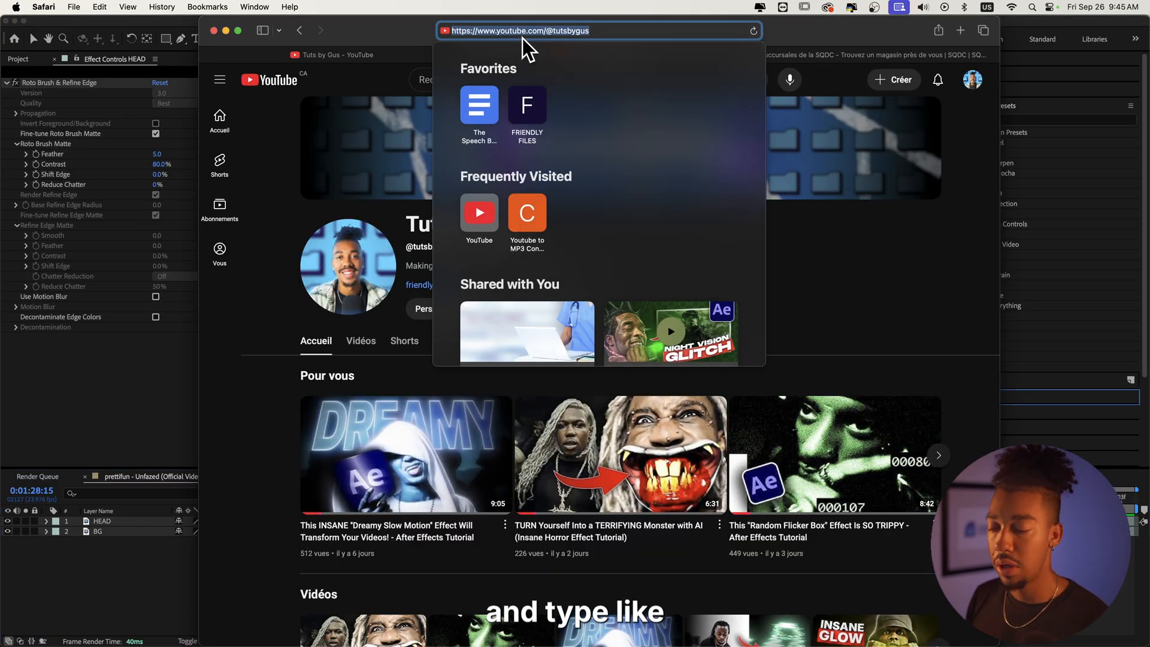
type("web bros")
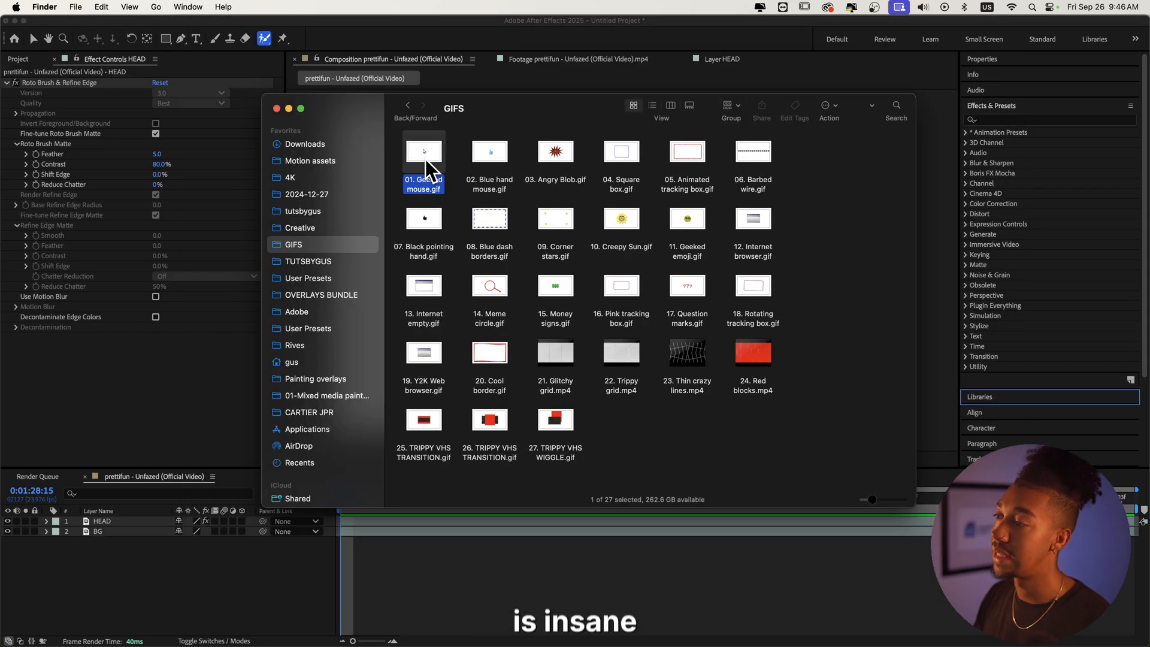
Step: Preview the animated GIFs in the GIFS folder one after another with Quick Look
key("space")
key("Right")
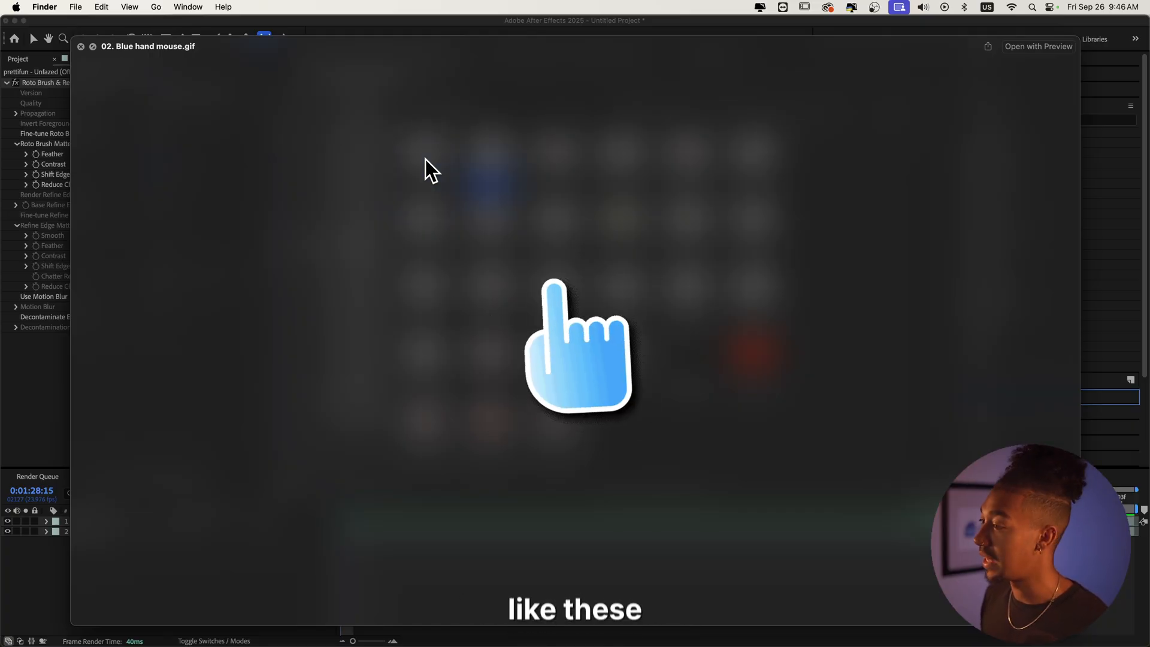
key("Right")
key("Right")
key("Right")
key("Right")
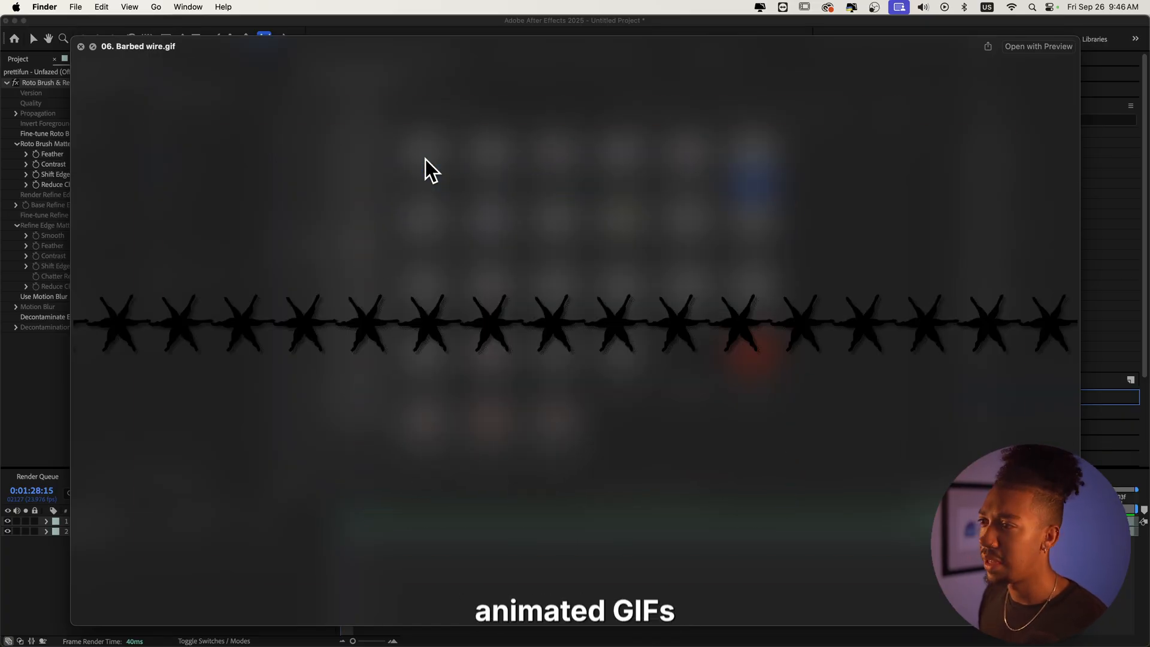
key("space")
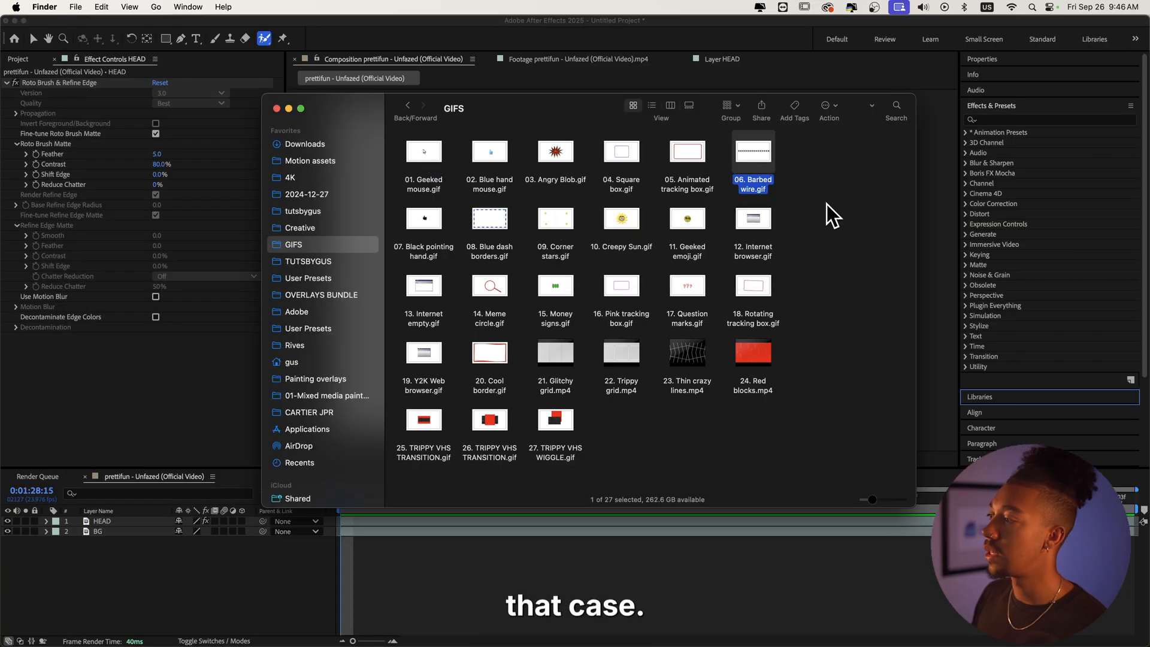
Step: Select the Internet browser, Geeked mouse, Geeked emoji, Question marks and Rotating tracking box GIFs and add them to the timeline
left_click(754, 227)
key("space")
key("space")
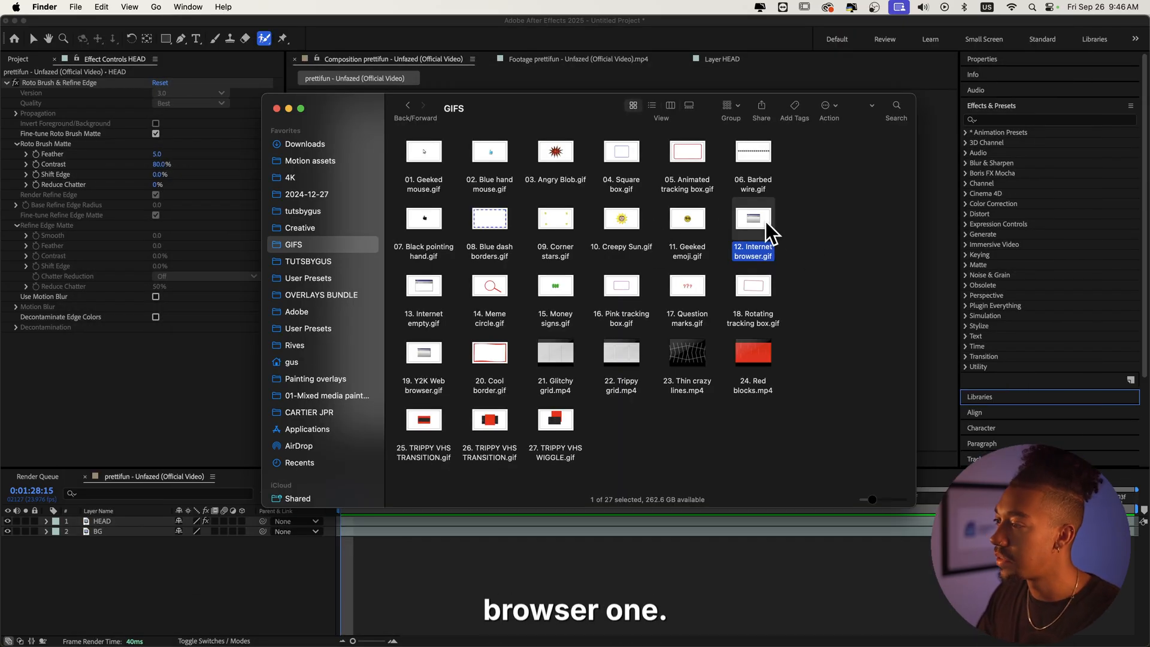
left_click(420, 162, "super")
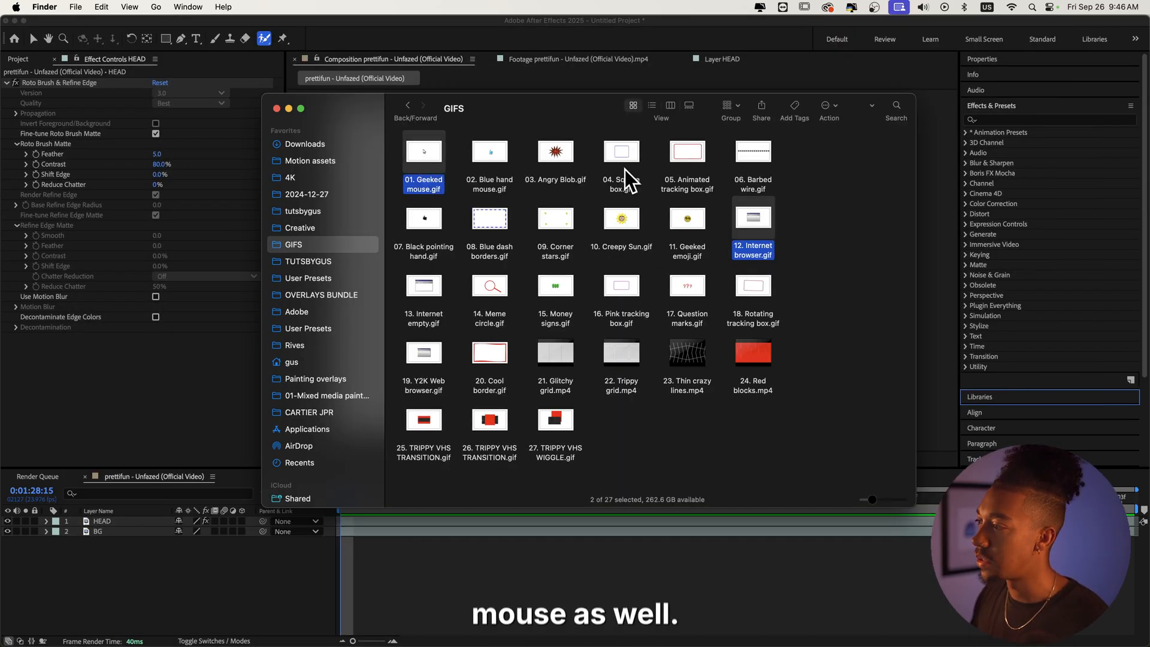
left_click(687, 251, "super")
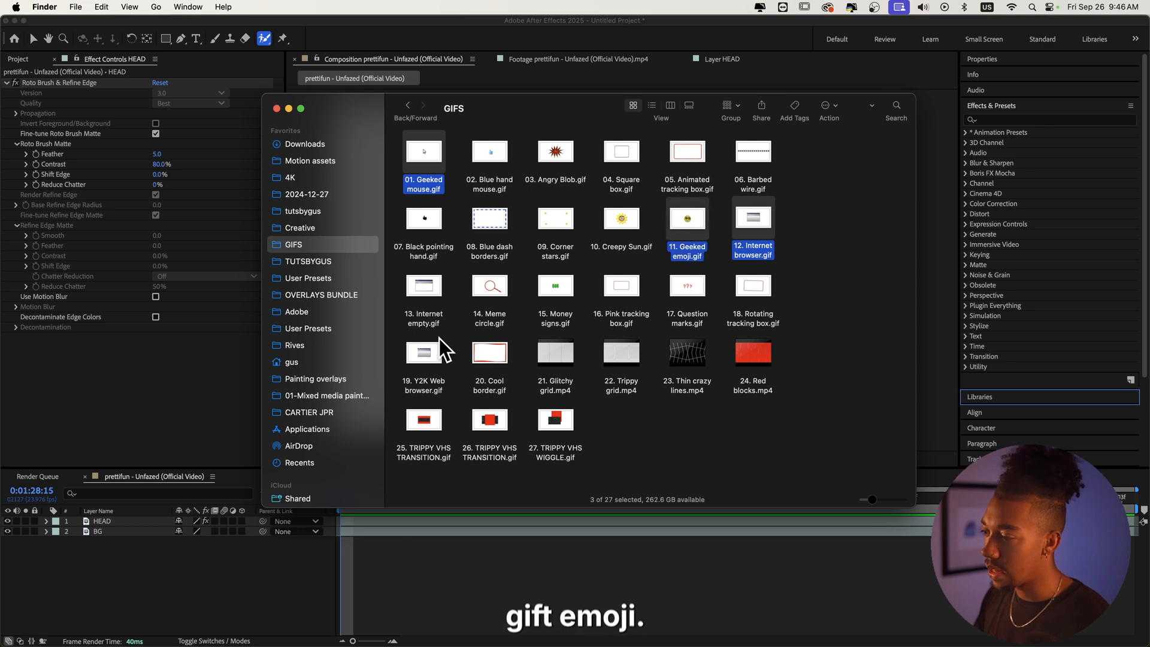
left_click(683, 299, "super")
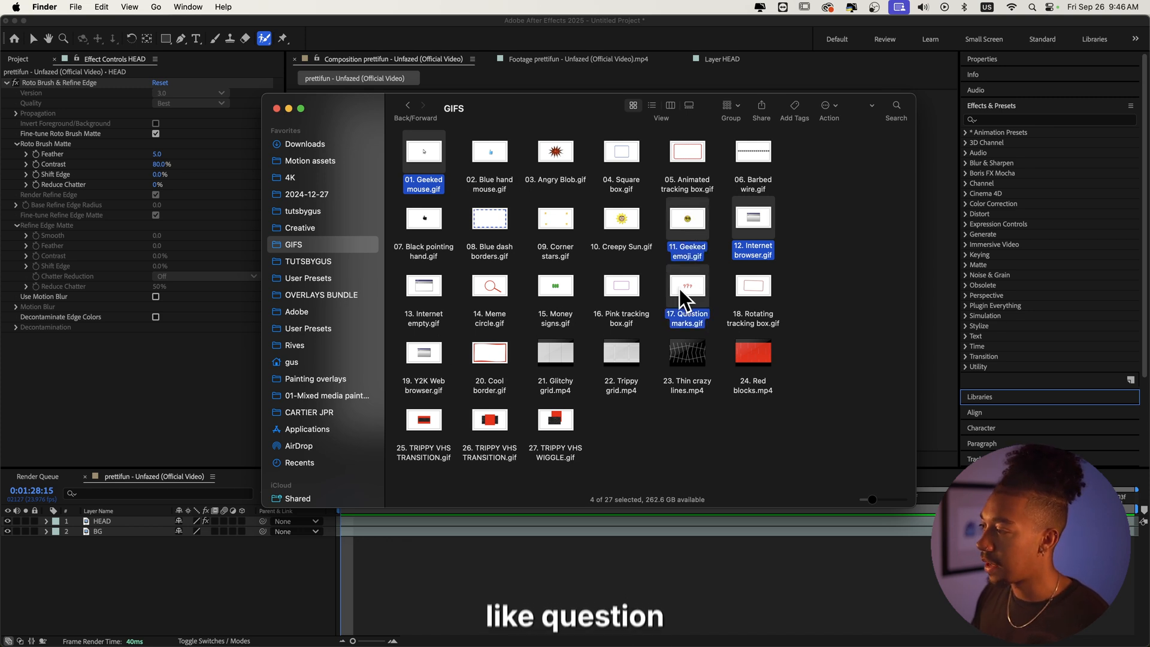
left_click(744, 309, "super")
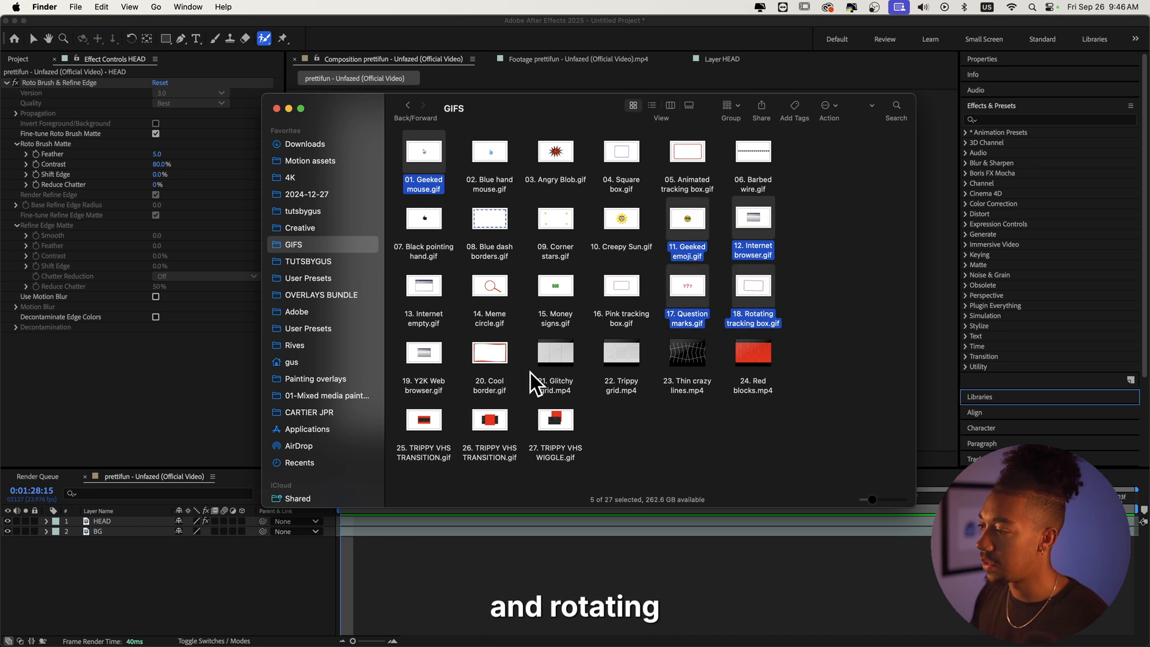
left_click_drag(752, 305, 210, 608)
Step: Reveal the Scale property of the Rotating tracking box layer
left_click(304, 599)
scroll(508, 289, "down", 1)
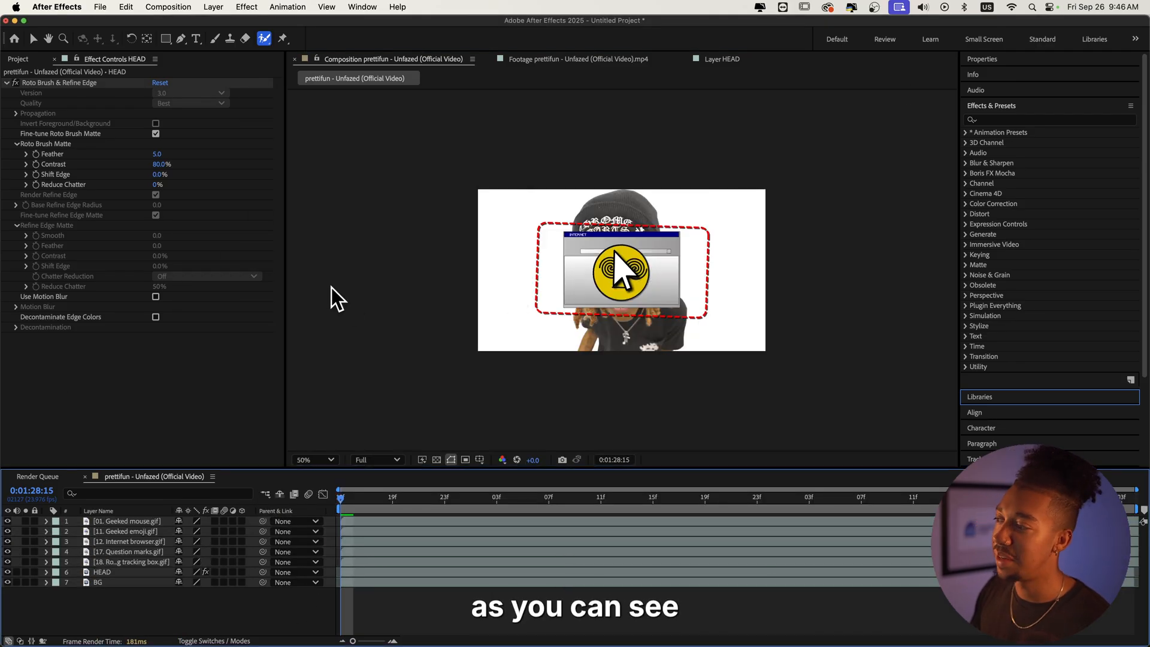
scroll(573, 325, "up", 1)
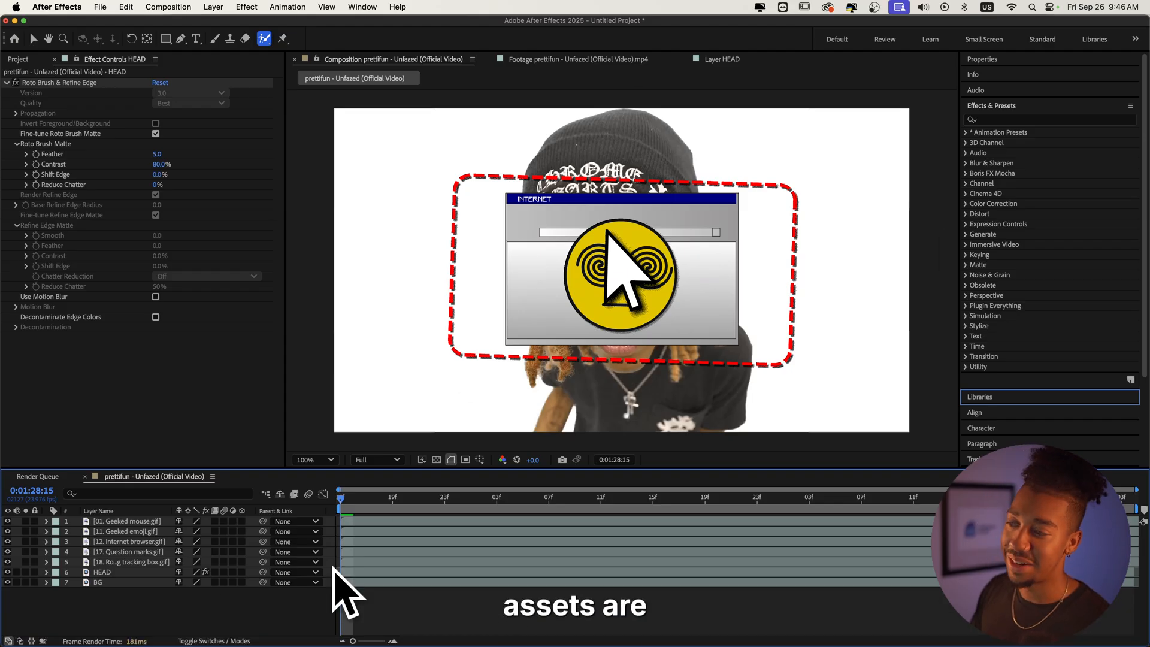
left_click(144, 562)
key("s")
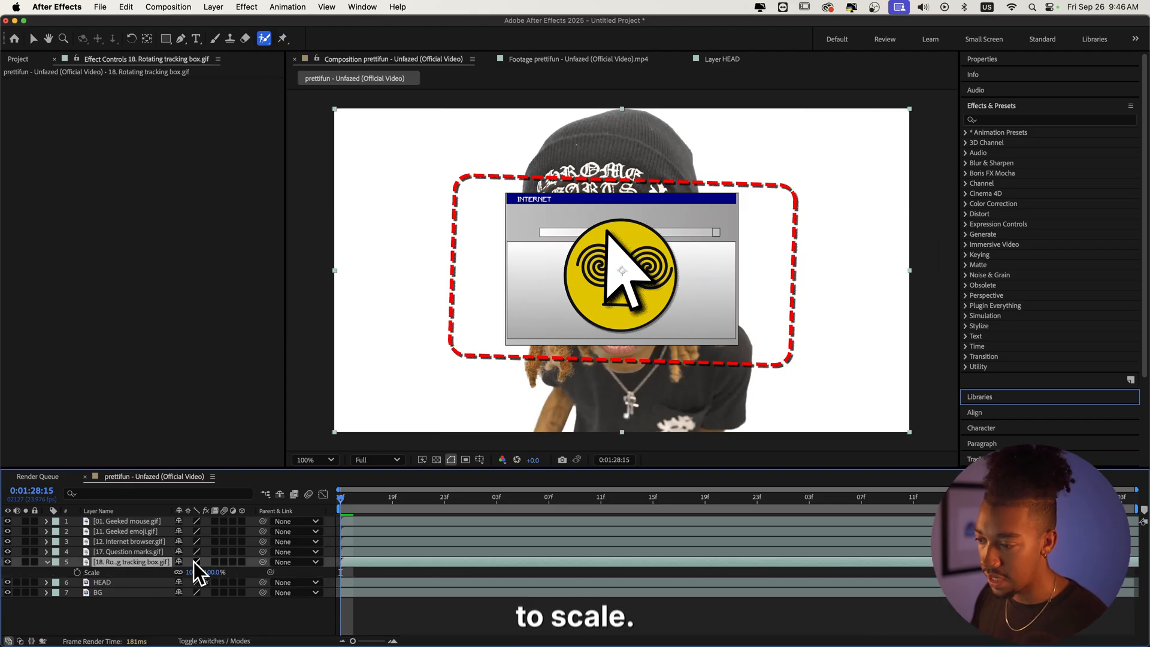
Step: Move the Internet browser GIF layer beneath HEAD and scale it to 143%
left_click(142, 541)
key("s")
left_click_drag(107, 541, 106, 591)
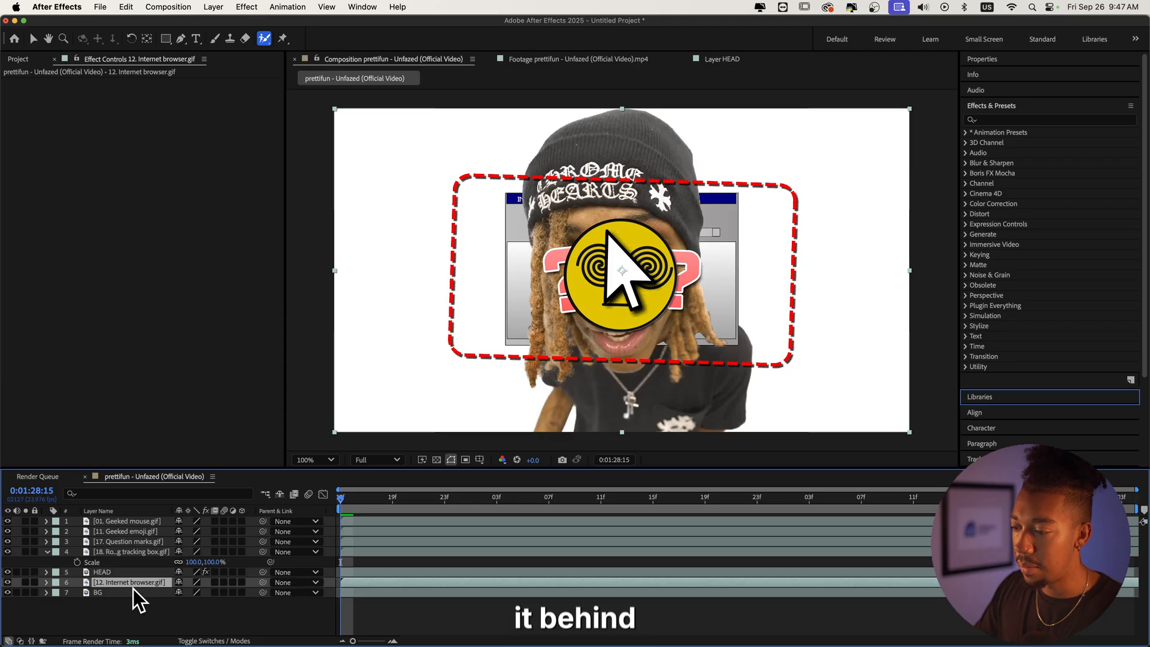
key("s")
left_click_drag(193, 592, 216, 593)
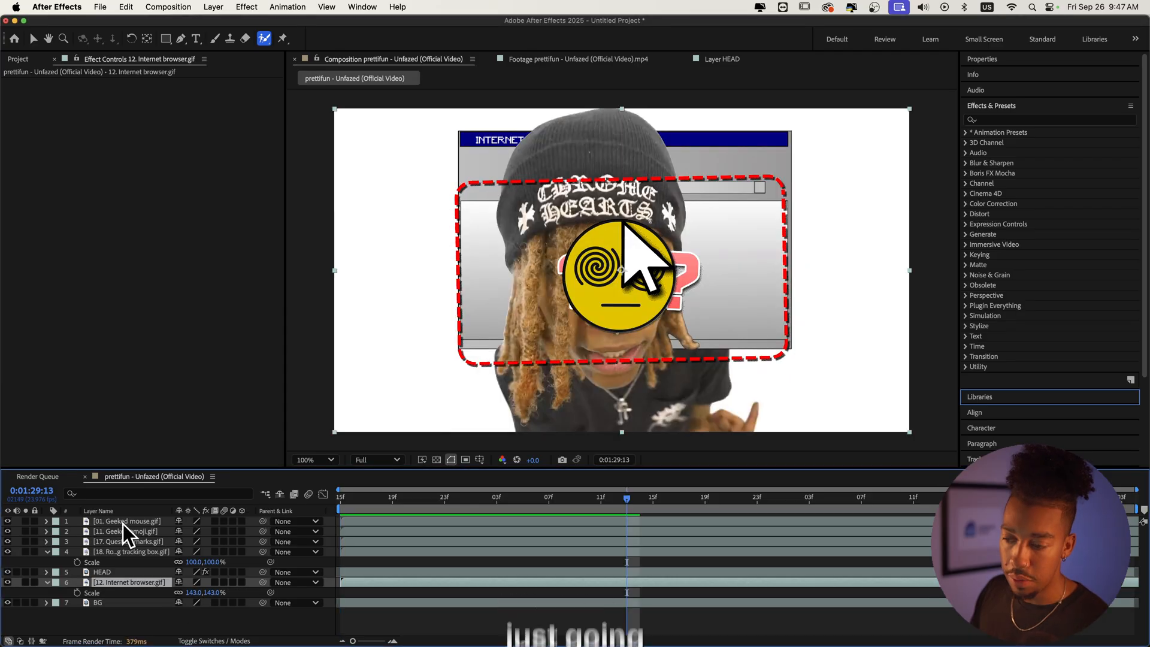
Step: Hide the four GIF layers above the HEAD layer
left_click(123, 523)
left_click(111, 552, "super")
left_click(7, 551)
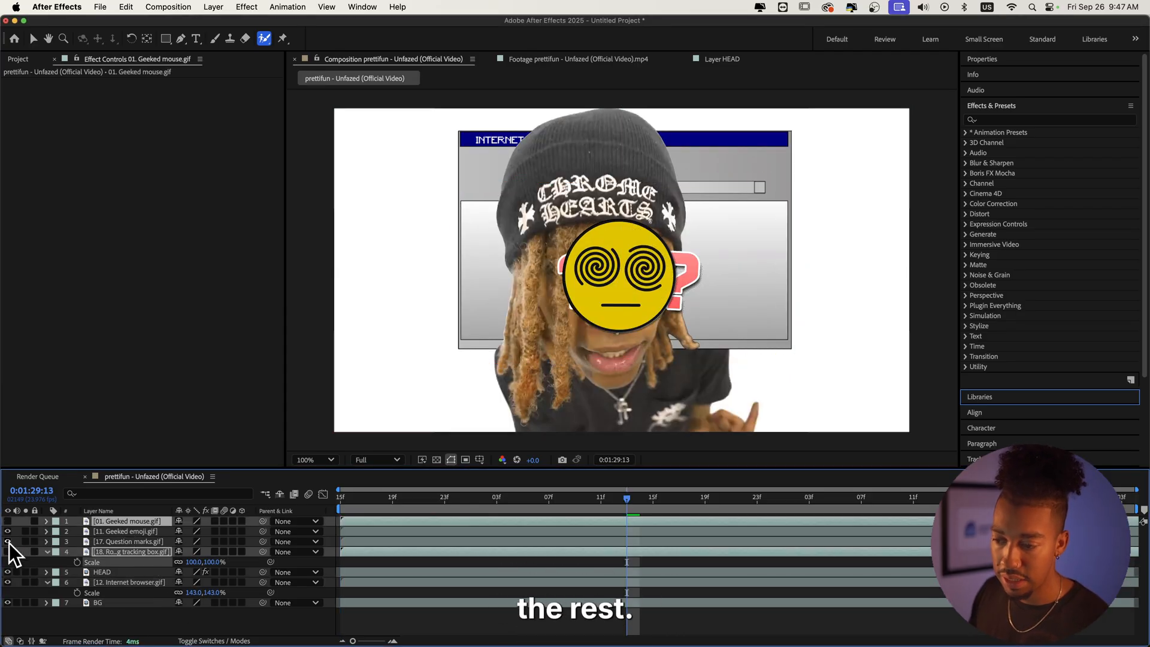
left_click(8, 541)
left_click(8, 531)
Step: Play the composition back from the start
left_click(351, 498)
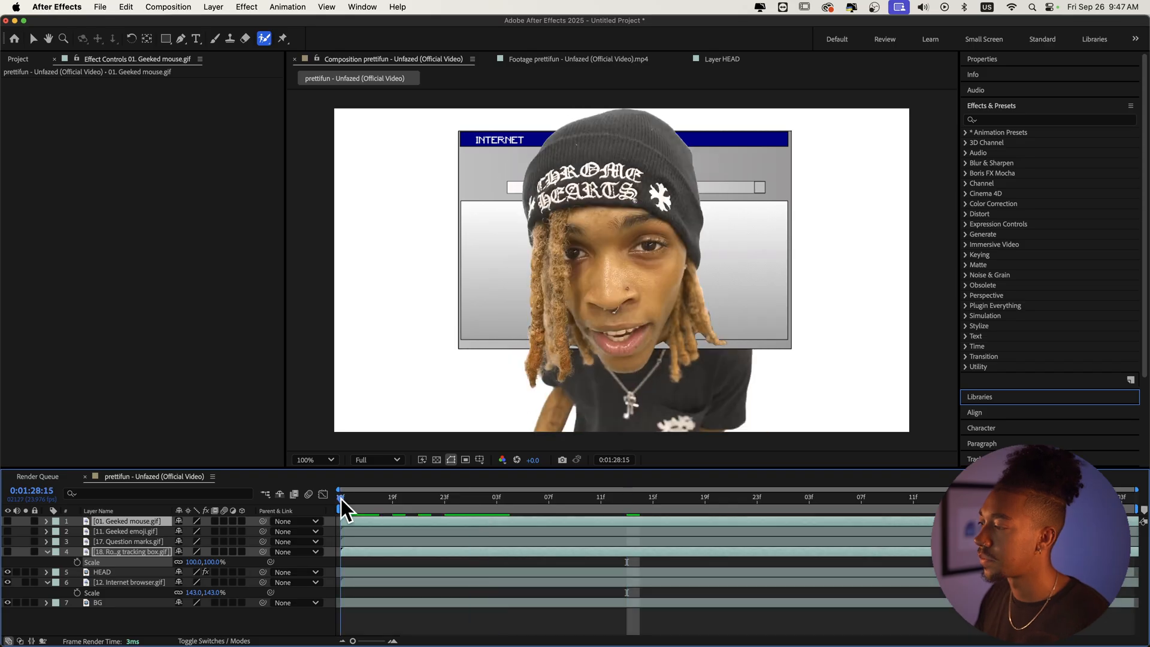
left_click_drag(349, 500, 340, 499)
key("space")
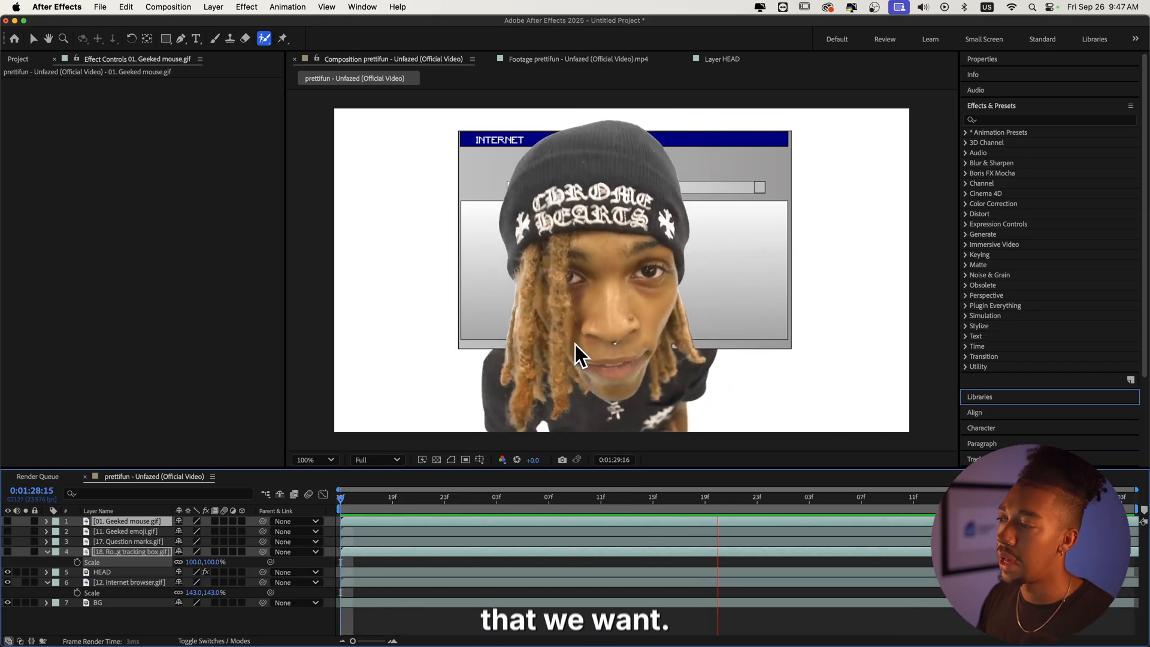
Step: Replace the Internet browser layer with the 13. Internet empty.gif file from the GIFS folder
key("super+Tab")
left_click_drag(434, 299, 112, 588)
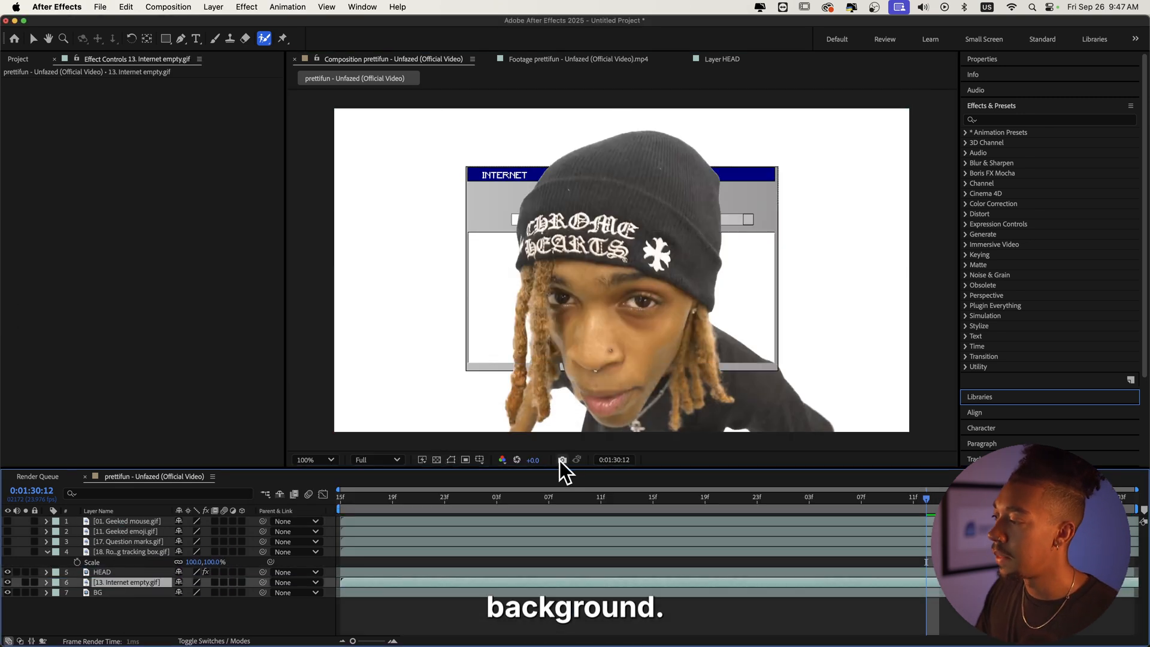
Step: Draw a rectangular mask on the BG layer with the Pen tool, tracing the outline of the Internet window
key("space")
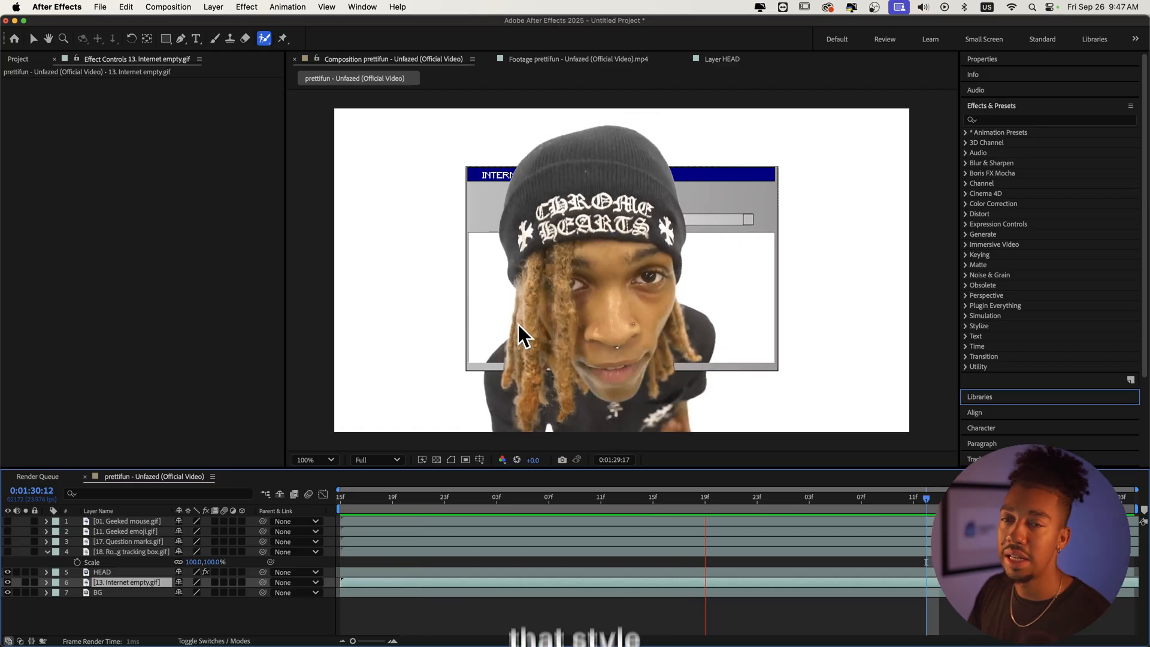
key("space")
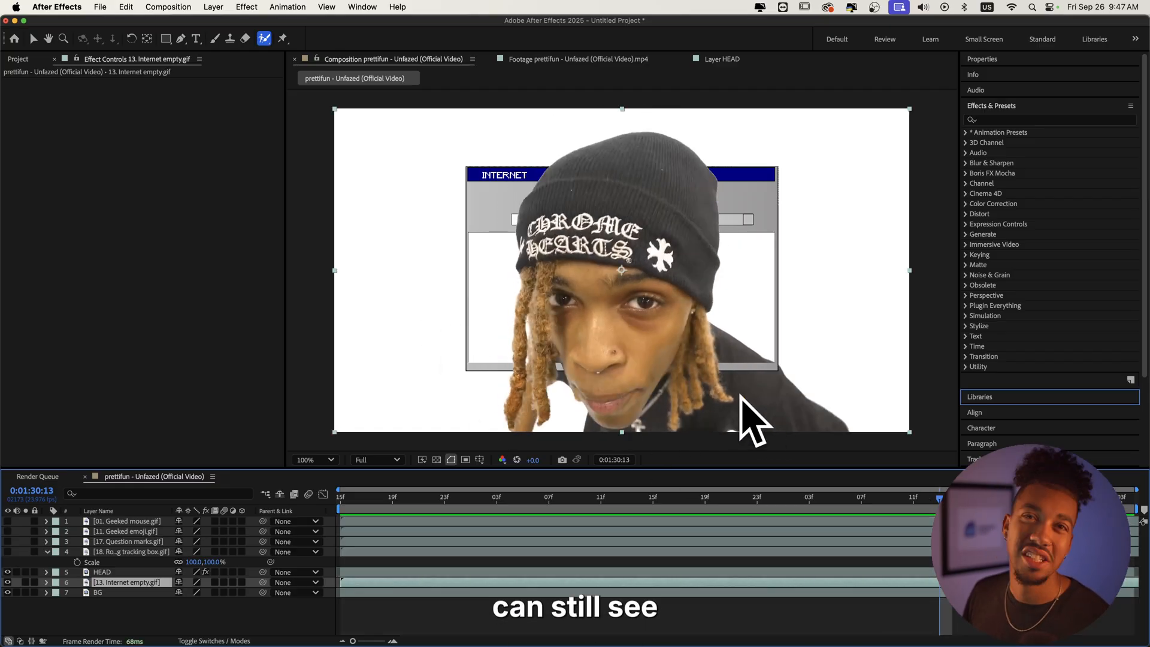
left_click(109, 592)
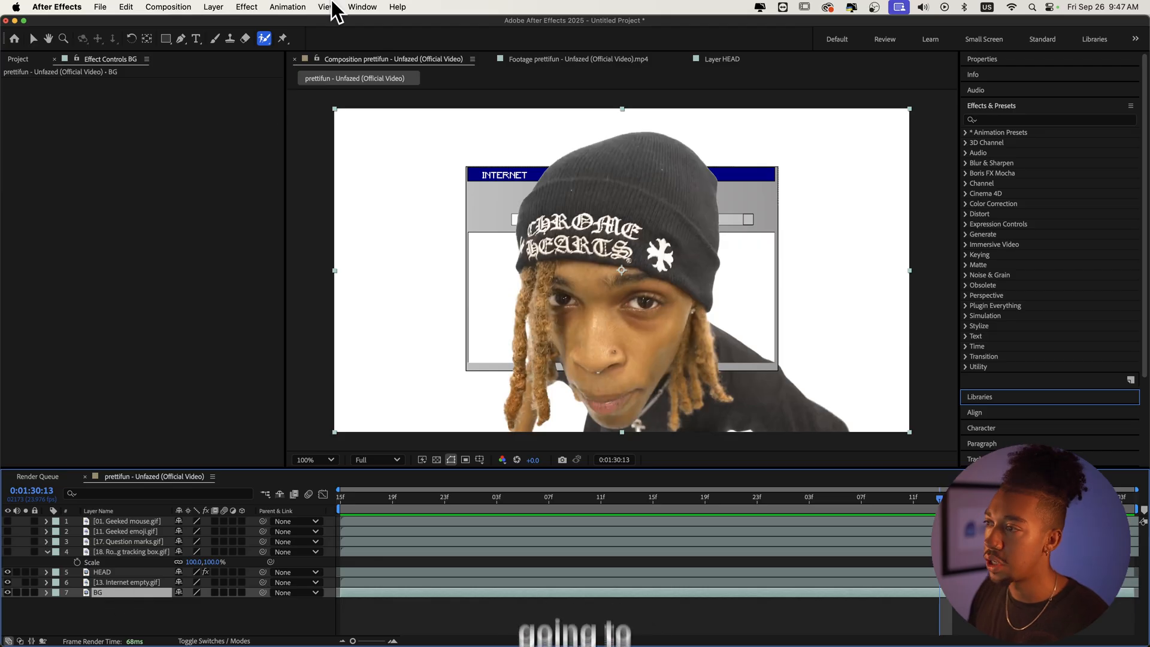
key("g")
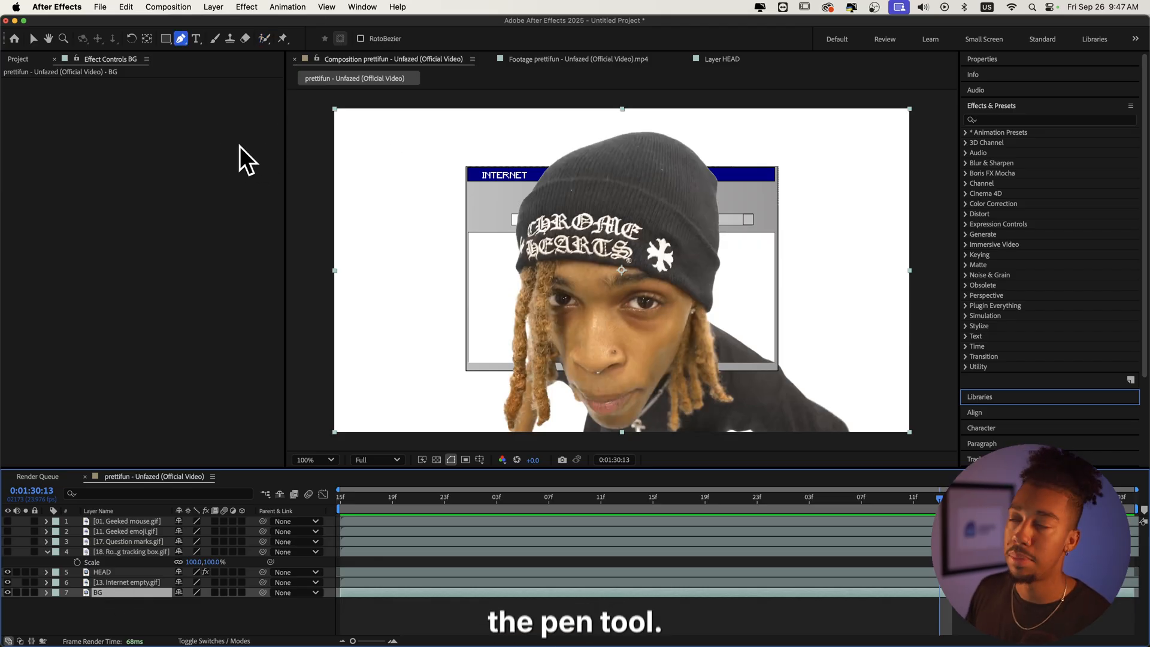
left_click(466, 227)
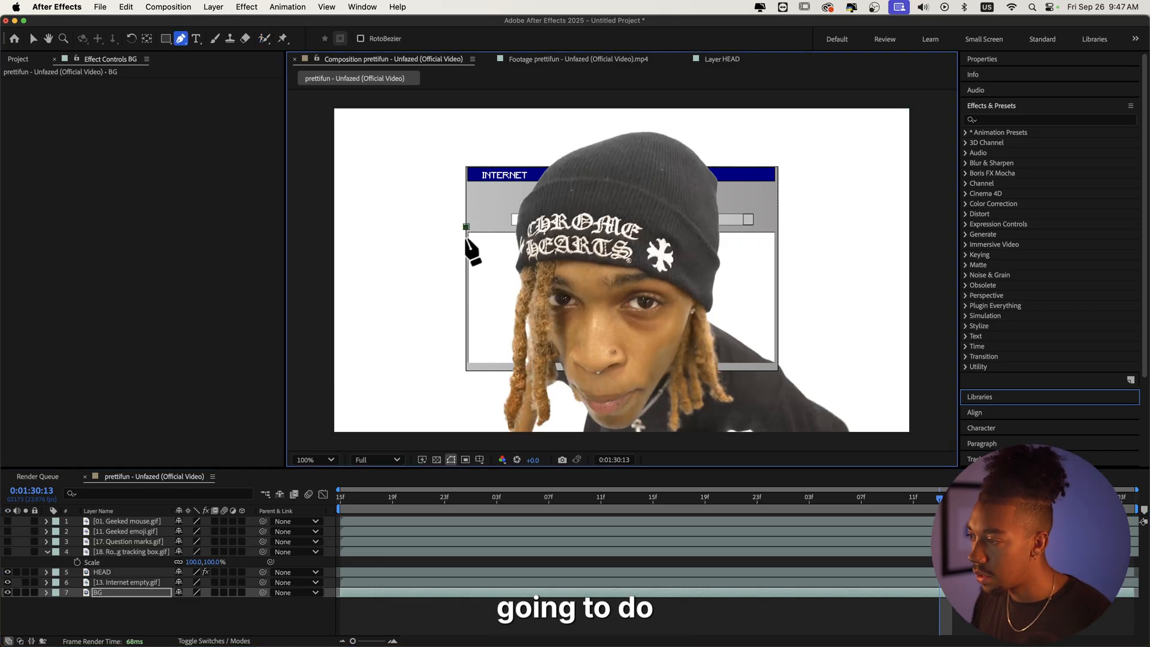
left_click(467, 364)
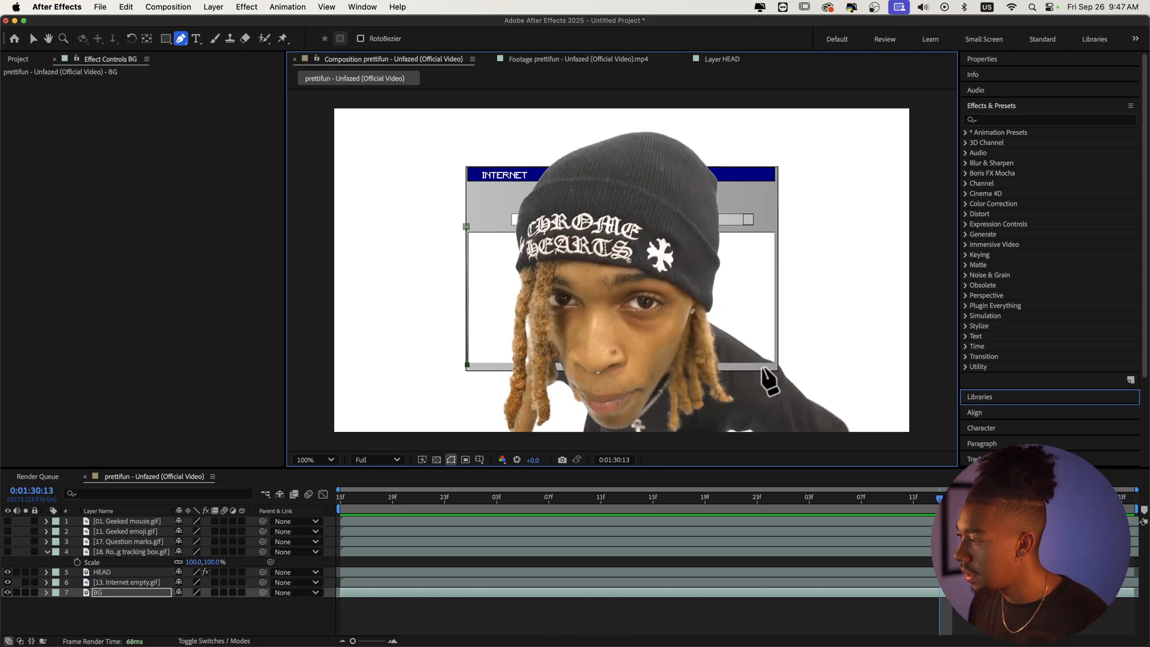
left_click(776, 365)
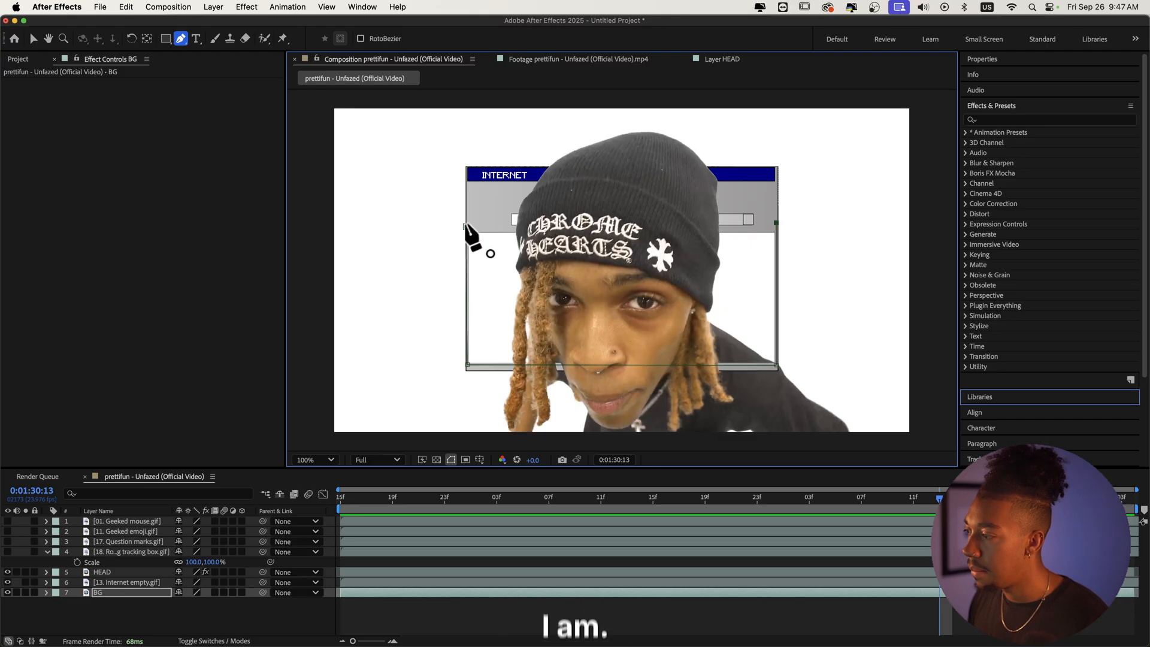
left_click(467, 226)
Step: Apply Drop Shadow to the HEAD layer and set its direction to 193°, distance to 30 and softness to 15
key("space")
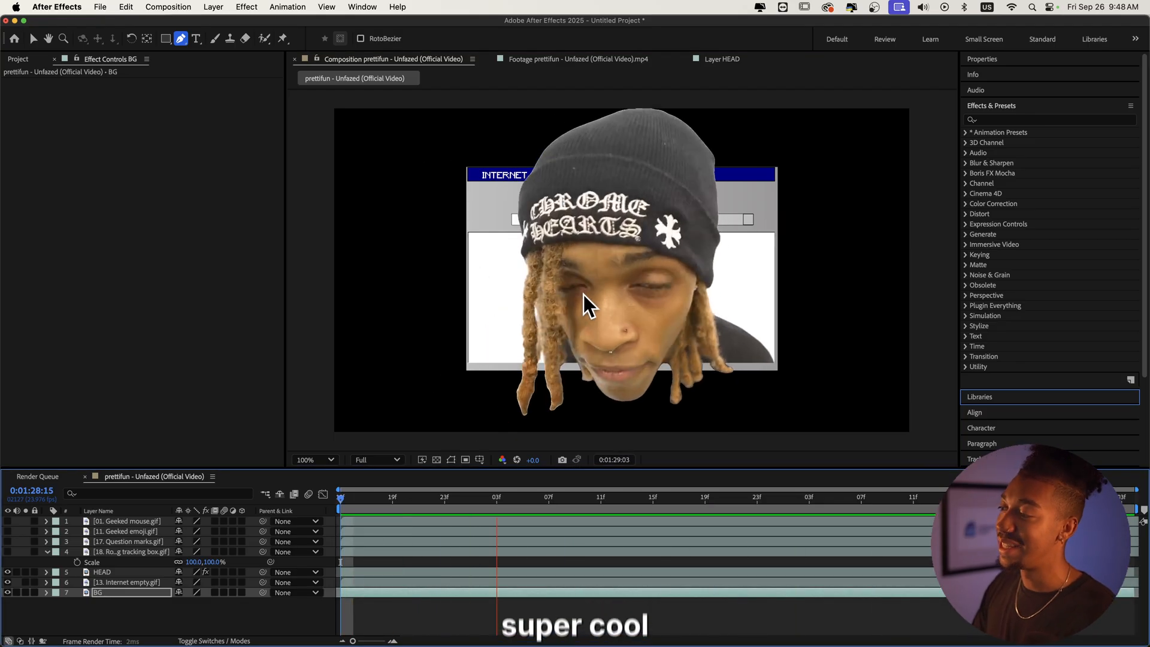
key("space")
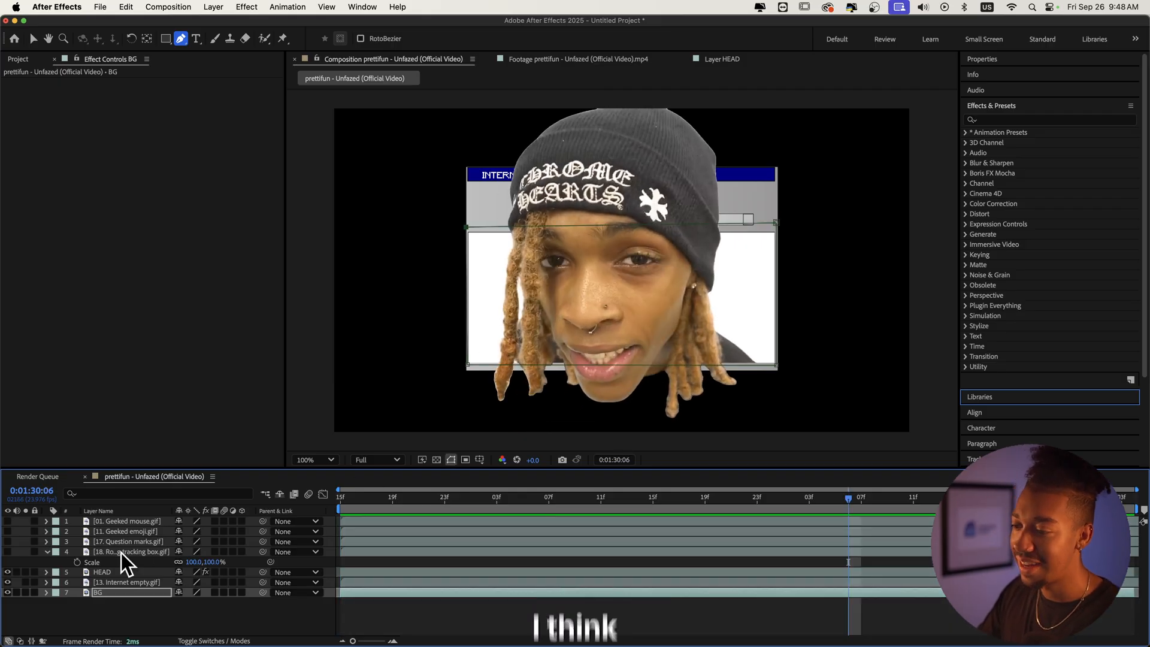
left_click(120, 572)
left_click(1011, 120)
type("dro")
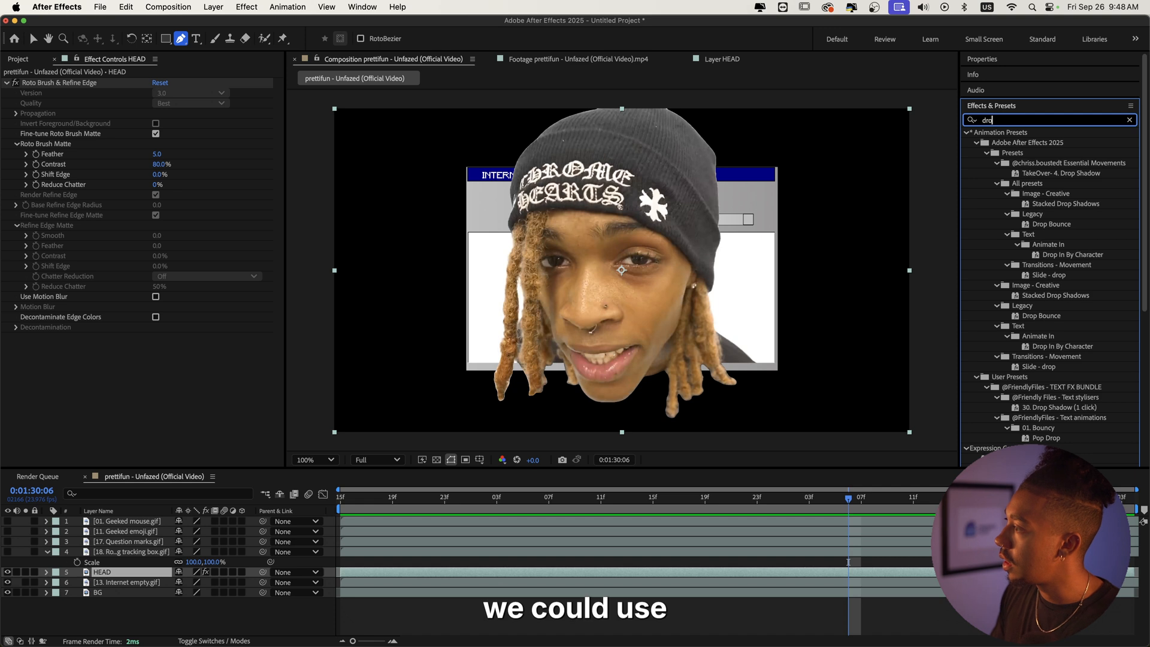
type("p s")
double_click(1060, 264)
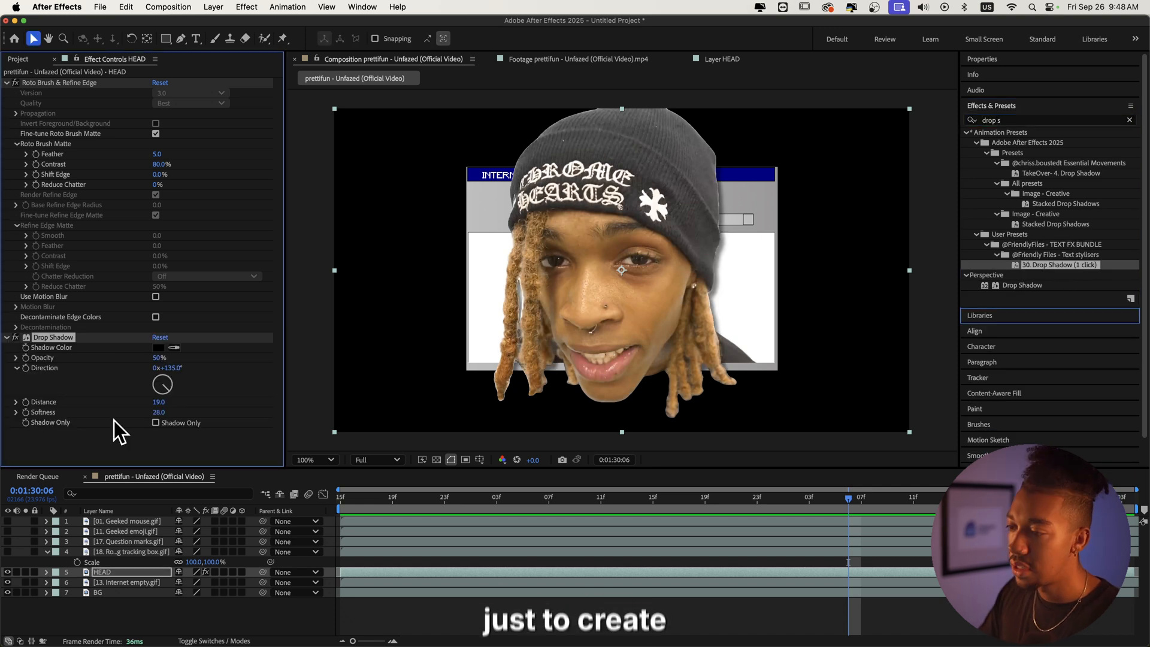
left_click_drag(160, 403, 159, 403)
left_click_drag(163, 392, 163, 391)
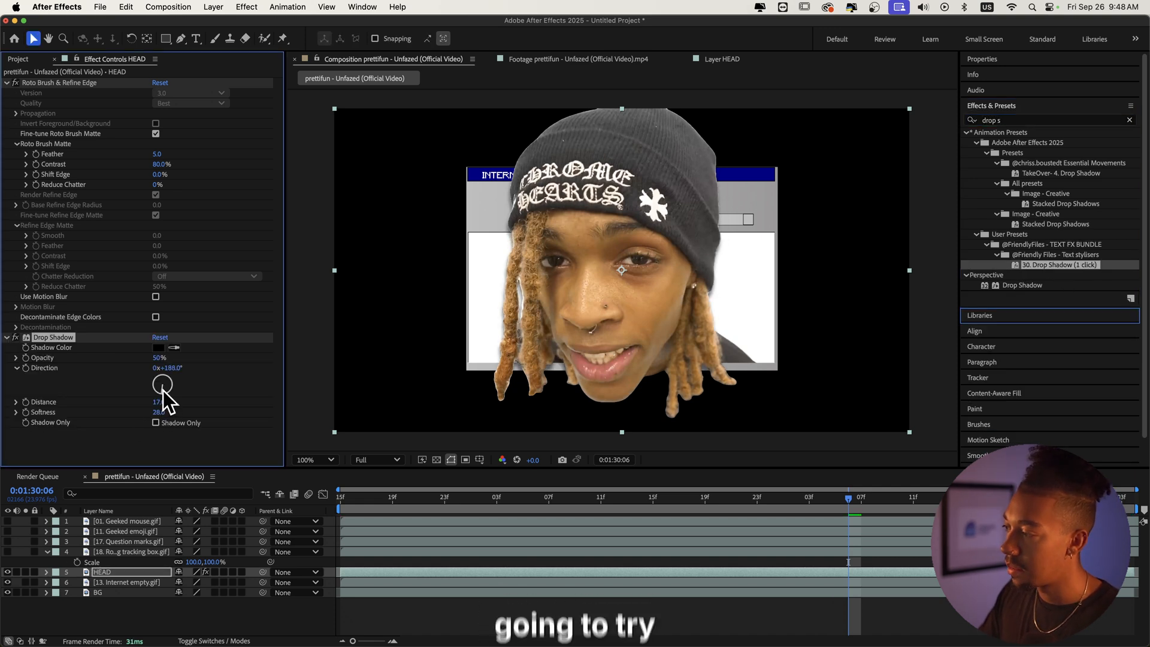
left_click_drag(159, 400, 177, 399)
left_click_drag(159, 412, 126, 413)
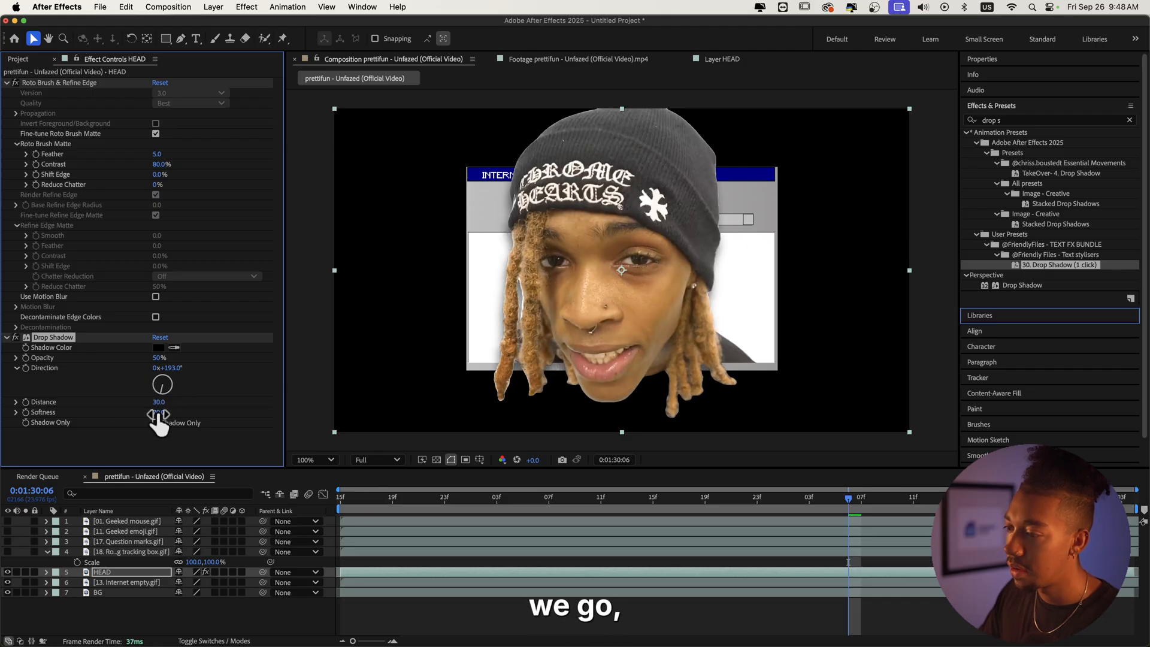
left_click_drag(383, 501, 271, 496)
Step: Set the HEAD layer's Roto Brush Reduce Chatter to 91% and preview the playback
key("space")
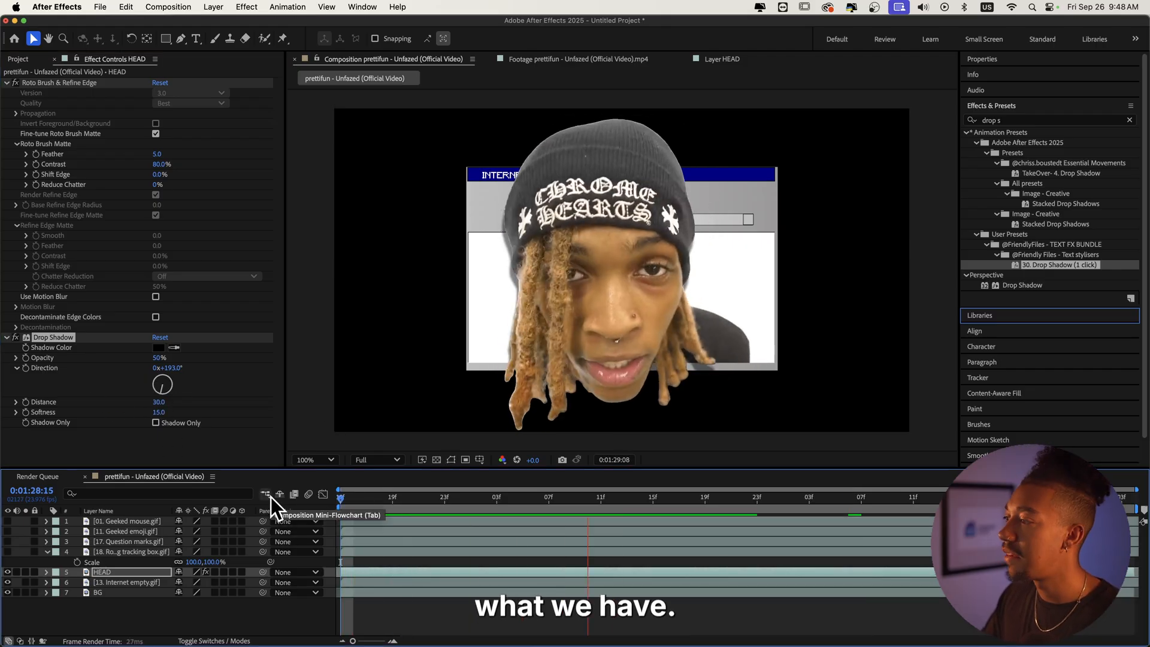
key("space")
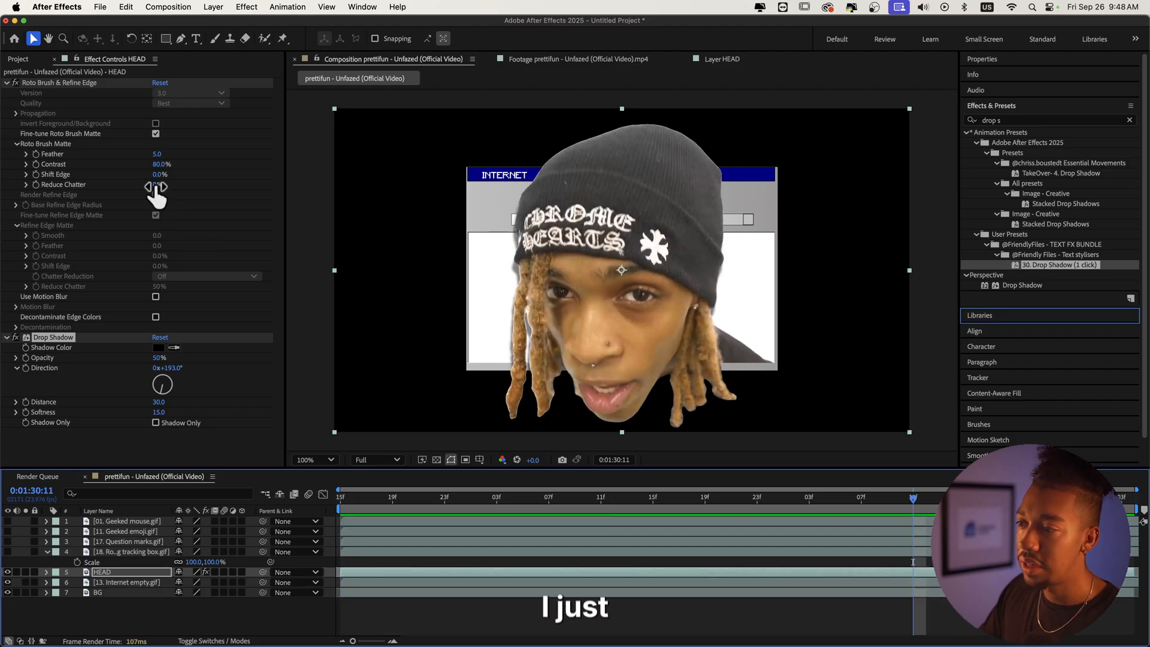
left_click_drag(157, 188, 211, 186)
key("space")
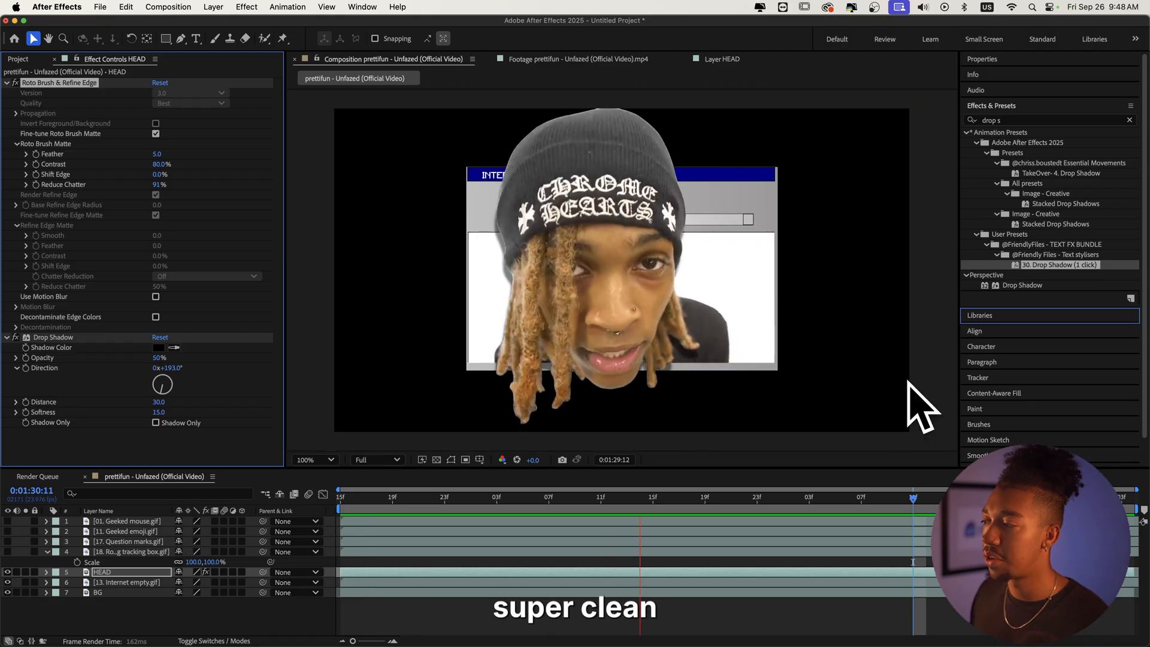
key("space")
Step: Unhide the four GIF layers and move the Geeked emoji layer beneath the Internet empty layer
left_click_drag(8, 551, 7, 521)
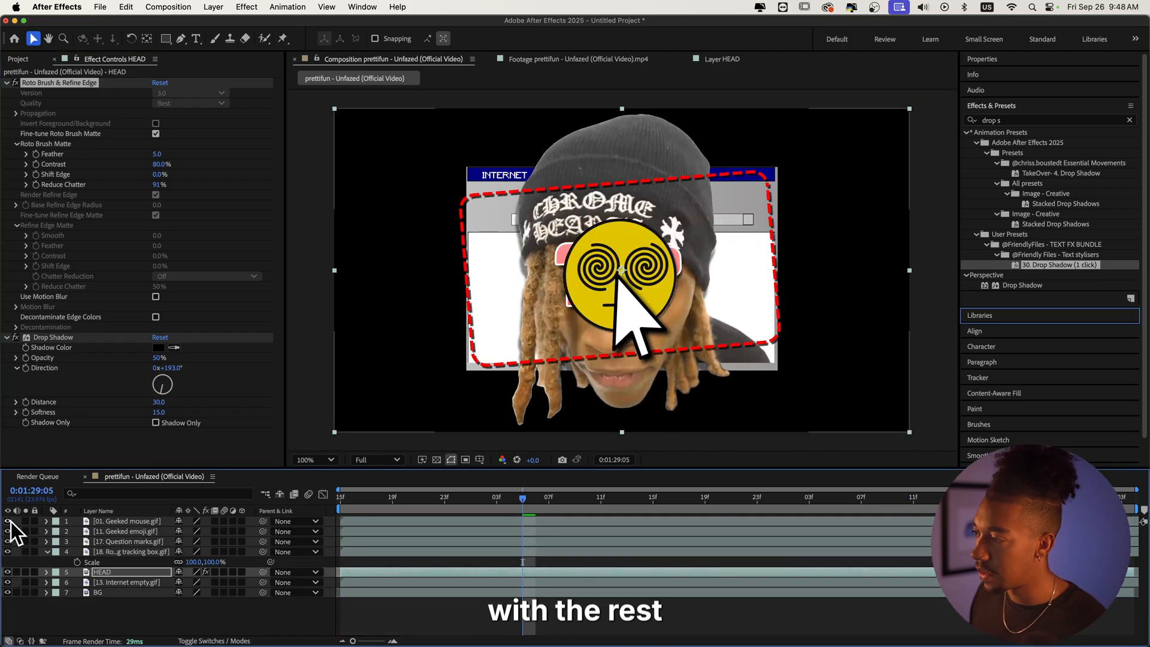
left_click(132, 523)
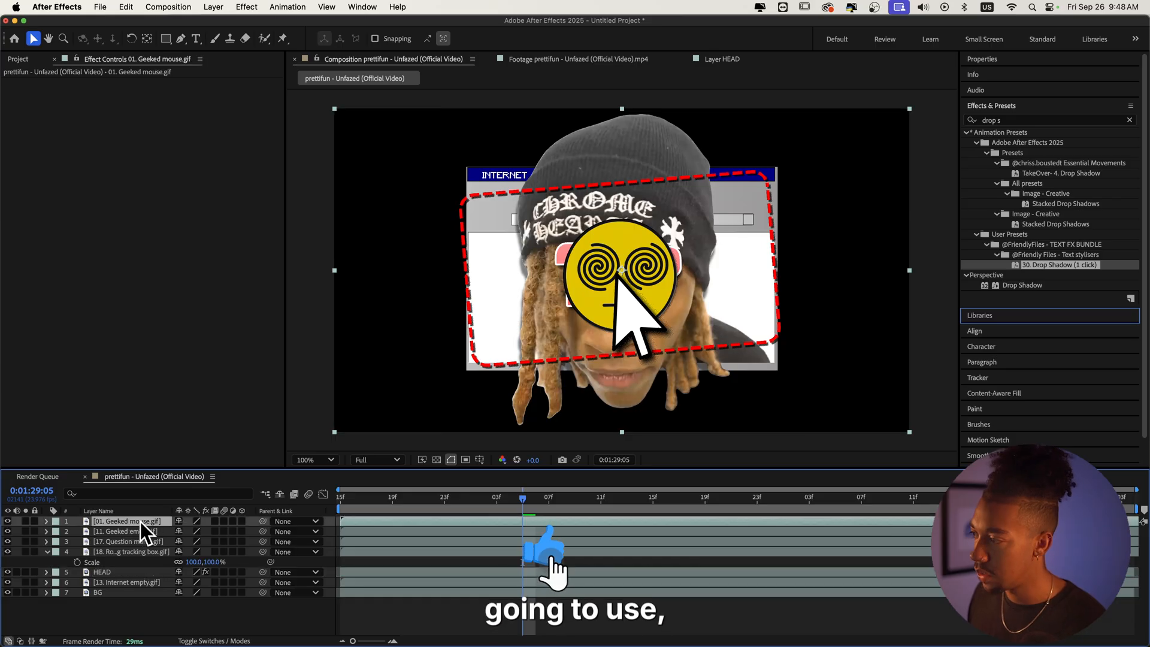
key("s")
left_click_drag(146, 546, 170, 592)
key("s")
mouse_move(584, 245)
left_mouse_down()
mouse_move(572, 251)
mouse_move(594, 249)
mouse_move(568, 250)
left_mouse_up()
key("space")
key("space")
key("super+bracketleft")
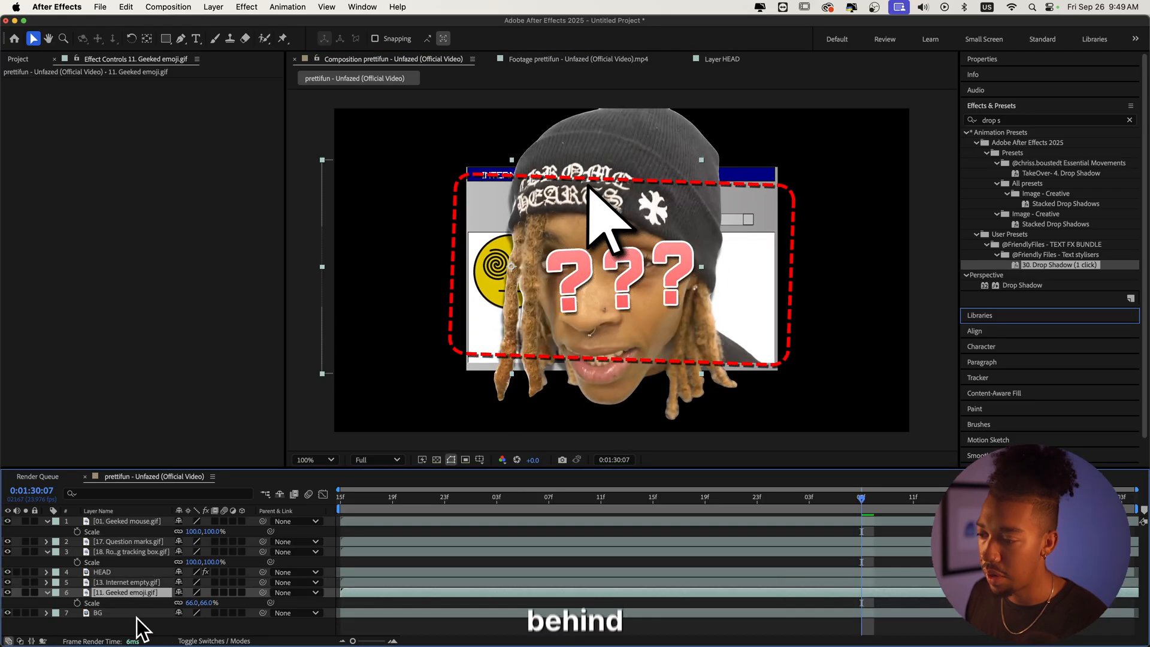
Step: Reposition the Geeked emoji to the window's left side and the Geeked mouse cursor toward its right edge
left_click(495, 276)
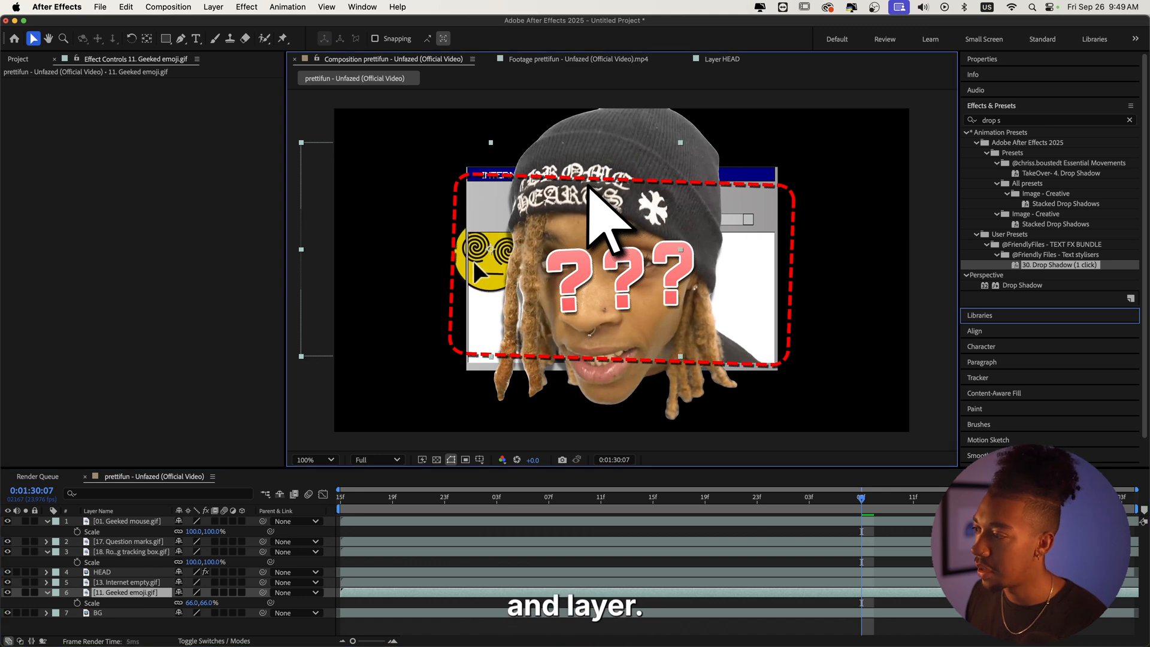
left_click_drag(659, 259, 536, 274)
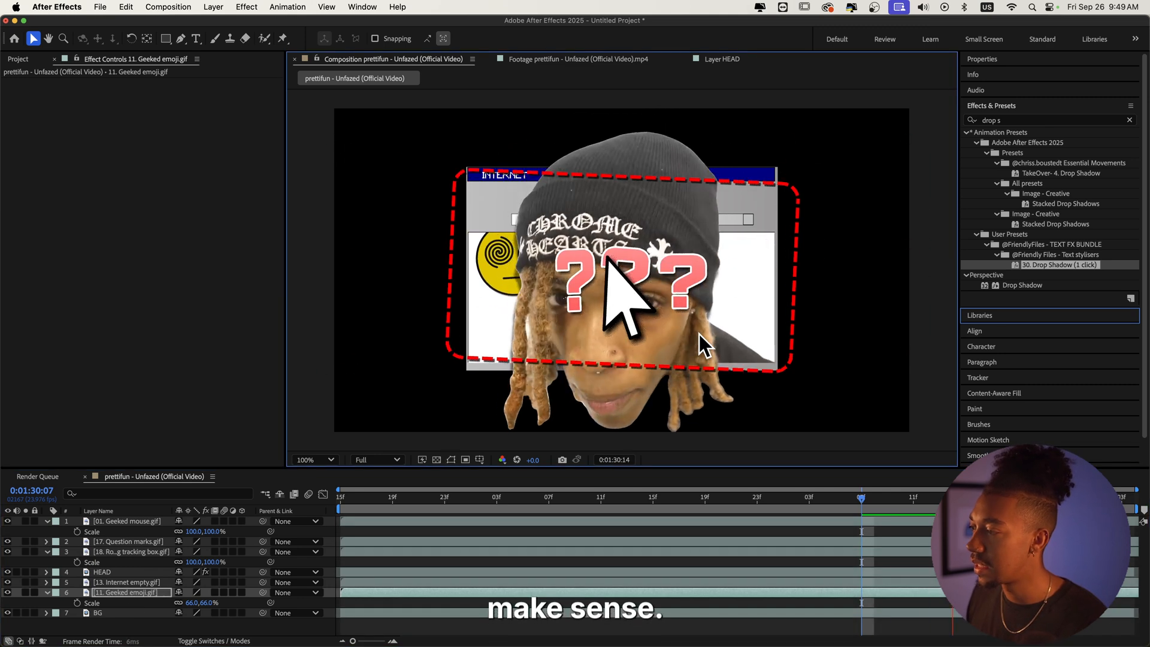
left_click(141, 522)
left_click_drag(567, 243, 660, 239)
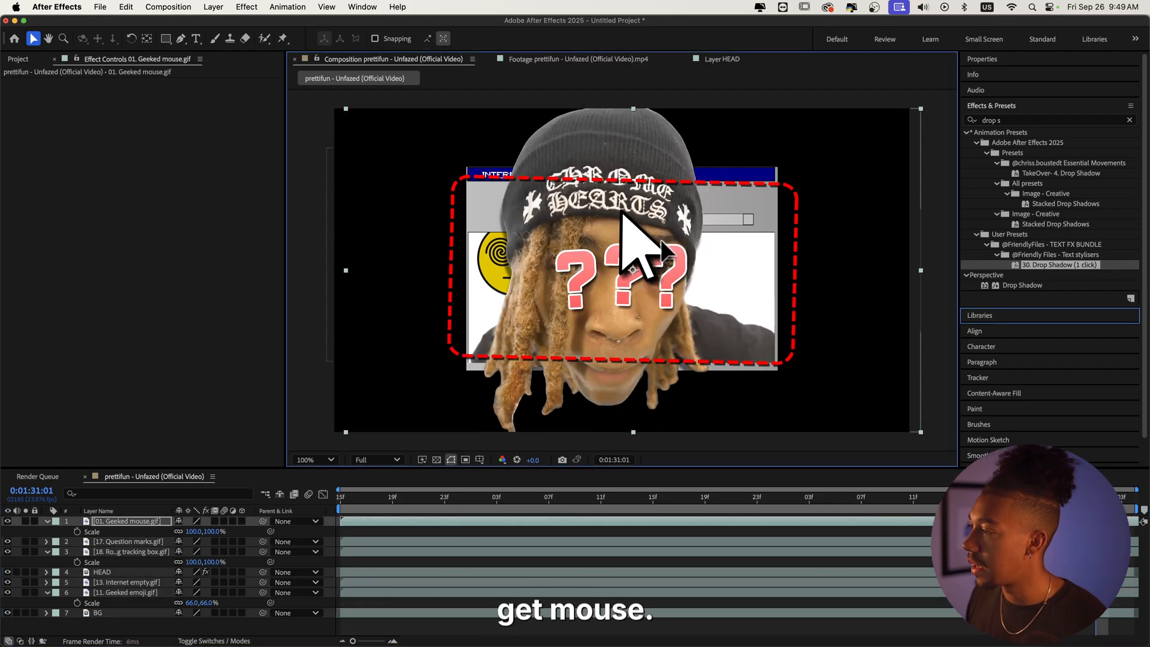
Step: Create a new magenta solid layer and move it to the bottom of the layer stack
left_click(128, 552)
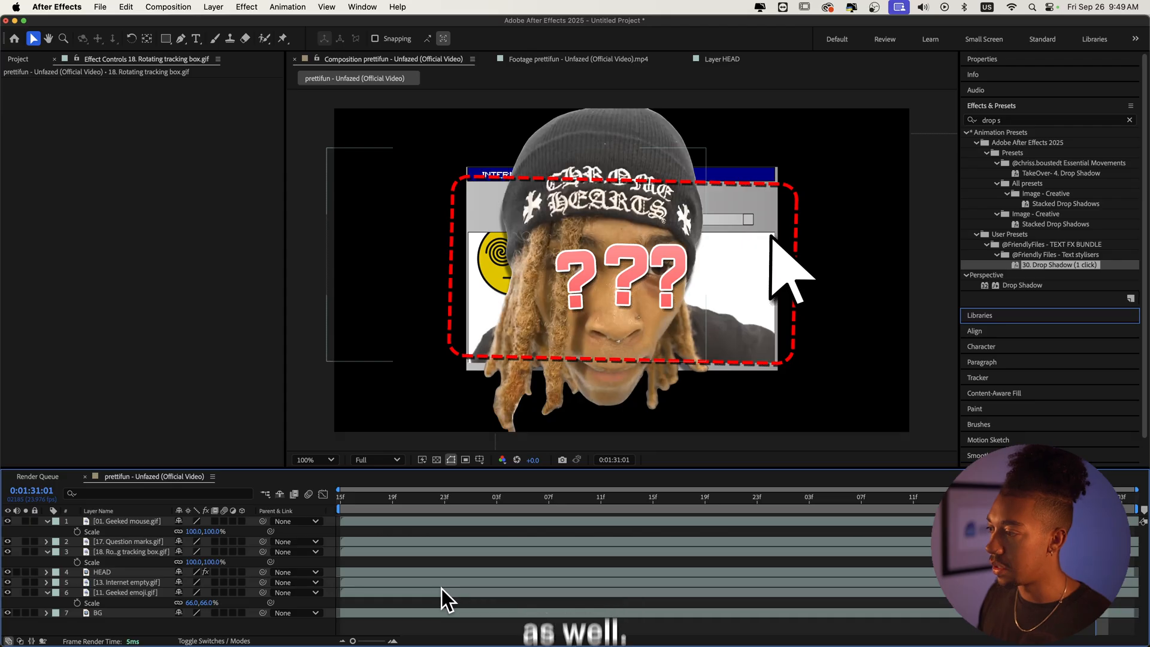
key("super+y")
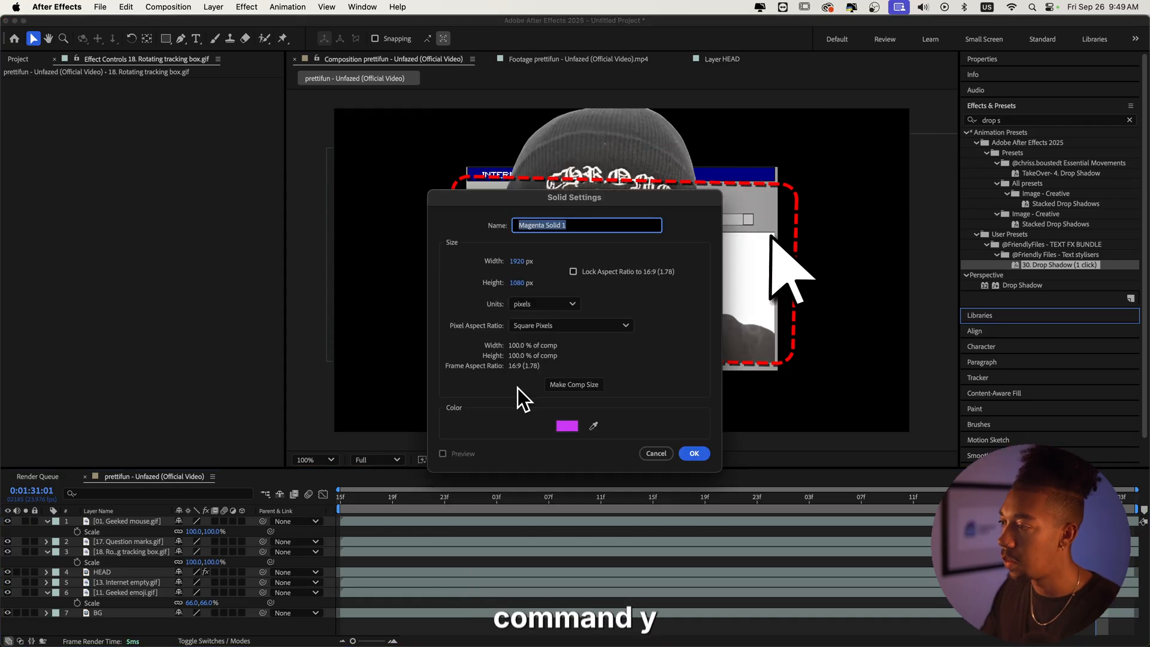
left_click(567, 426)
key("Return")
left_click(689, 453)
left_click_drag(120, 552, 117, 633)
Step: Apply the CC Vignette effect to the Magenta Solid 1 background layer
key("comma")
key("comma")
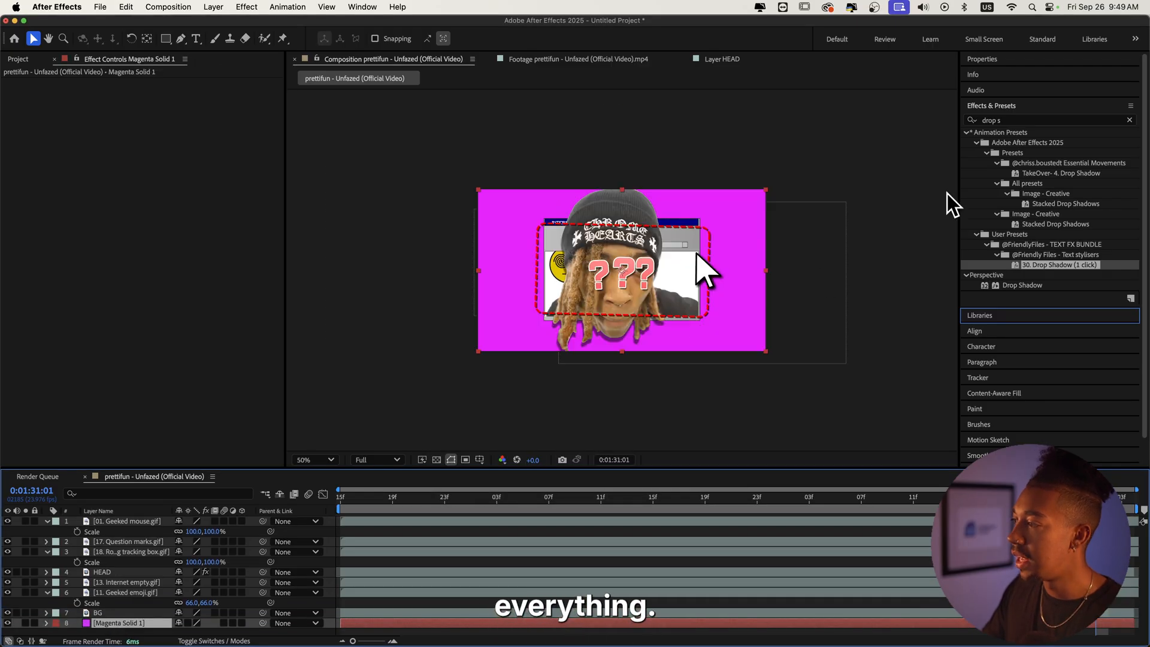
left_click(1033, 120)
type("vignette")
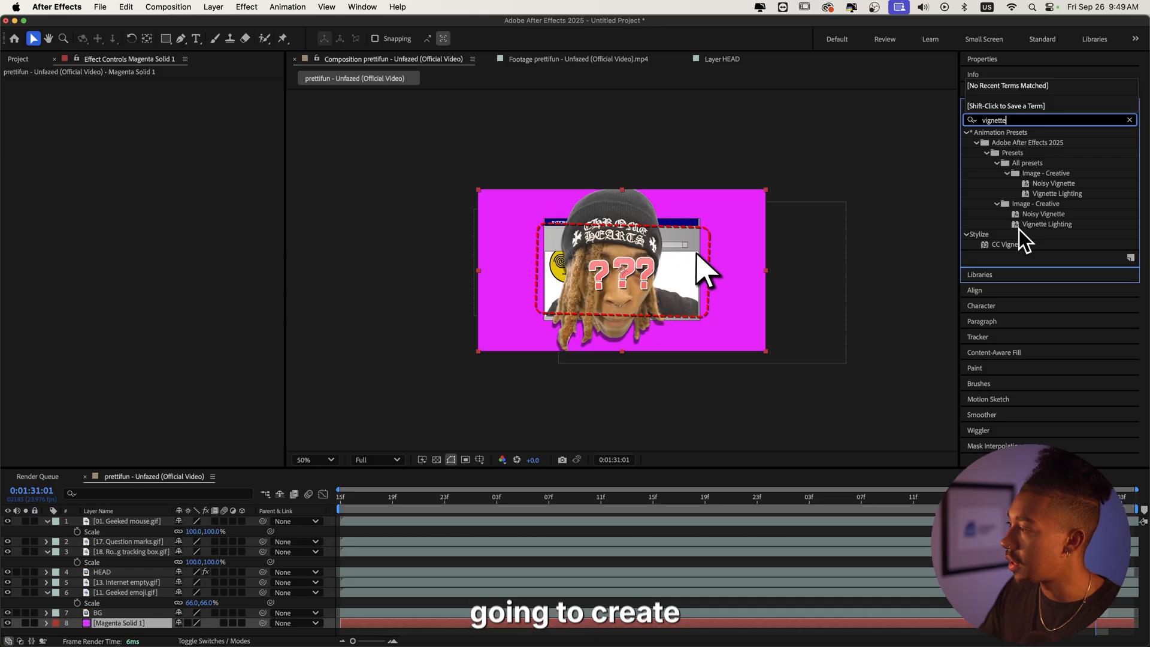
left_click(1013, 244)
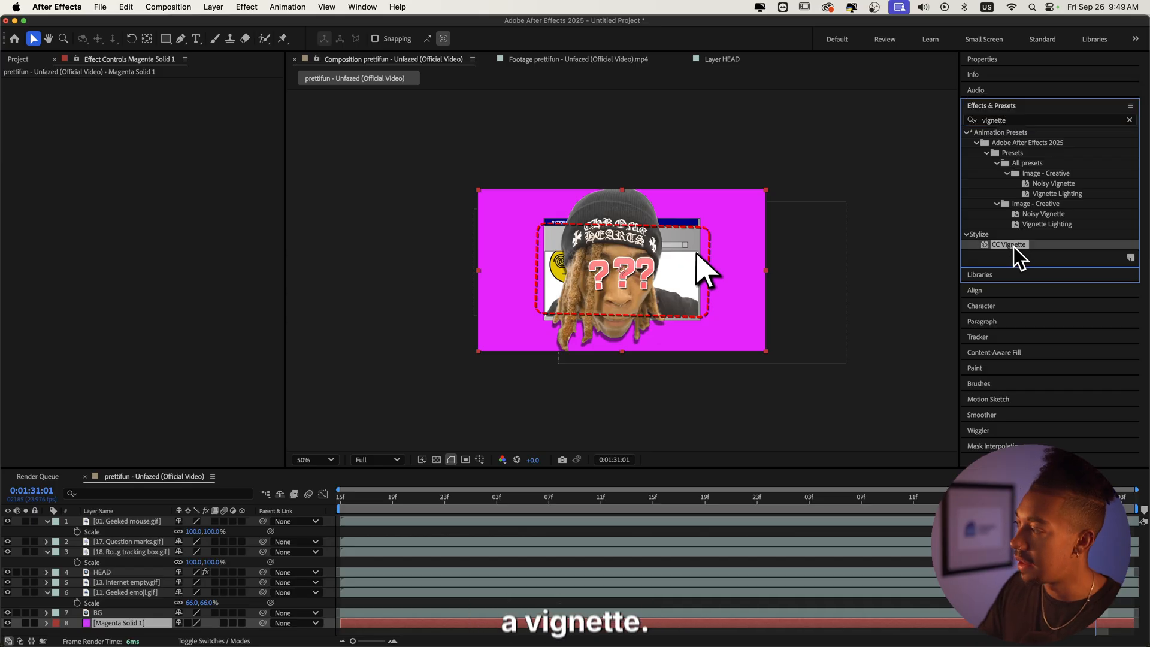
left_click_drag(103, 629, 104, 624)
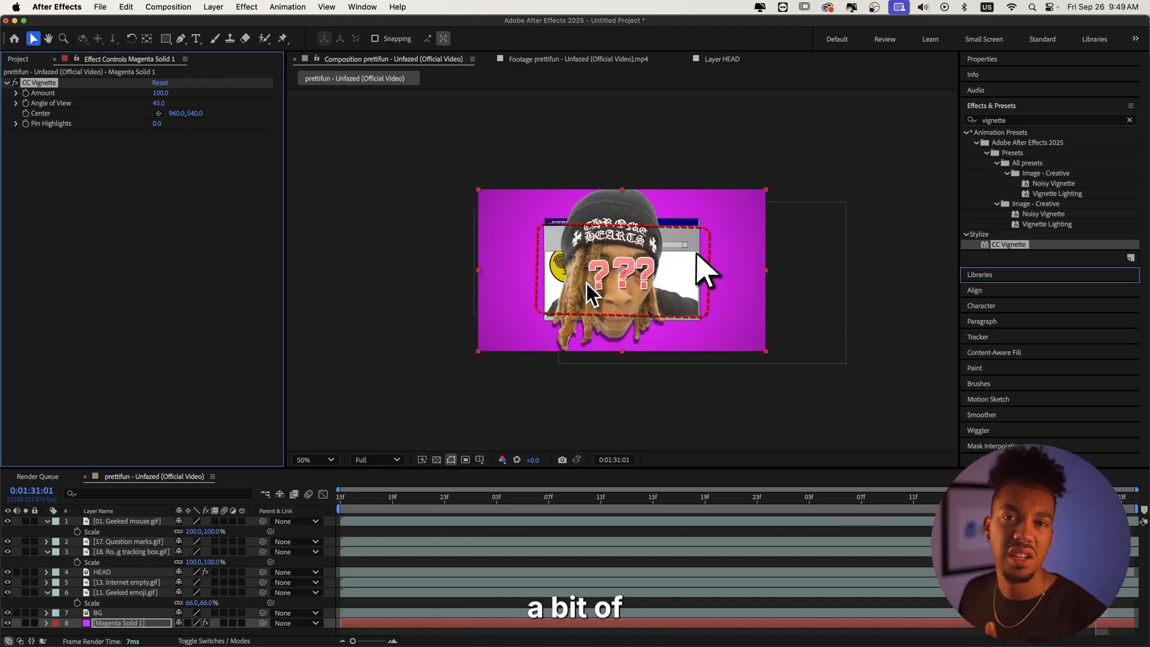
Step: Move the Question marks GIF up to the upper-left corner of the frame
left_click(425, 373)
key("slash")
left_click(601, 290)
left_click_drag(605, 298, 468, 174)
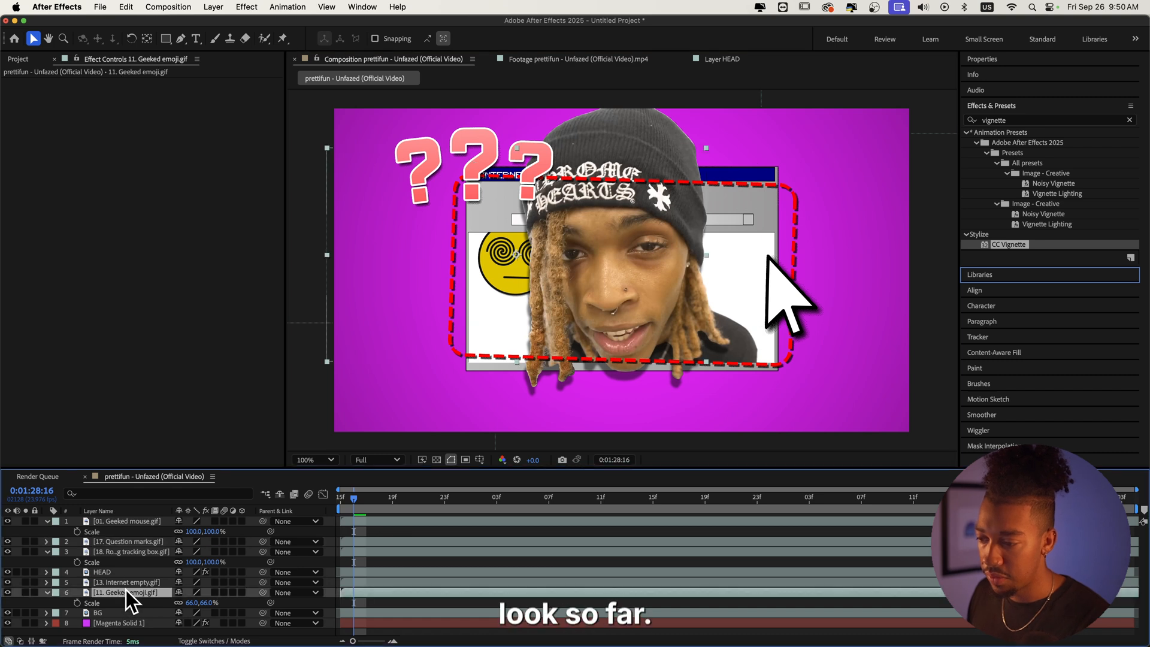
Step: Scale the Rotating tracking box layer up to 156% so its border frames the composition
left_click_drag(193, 561, 257, 558)
key("comma")
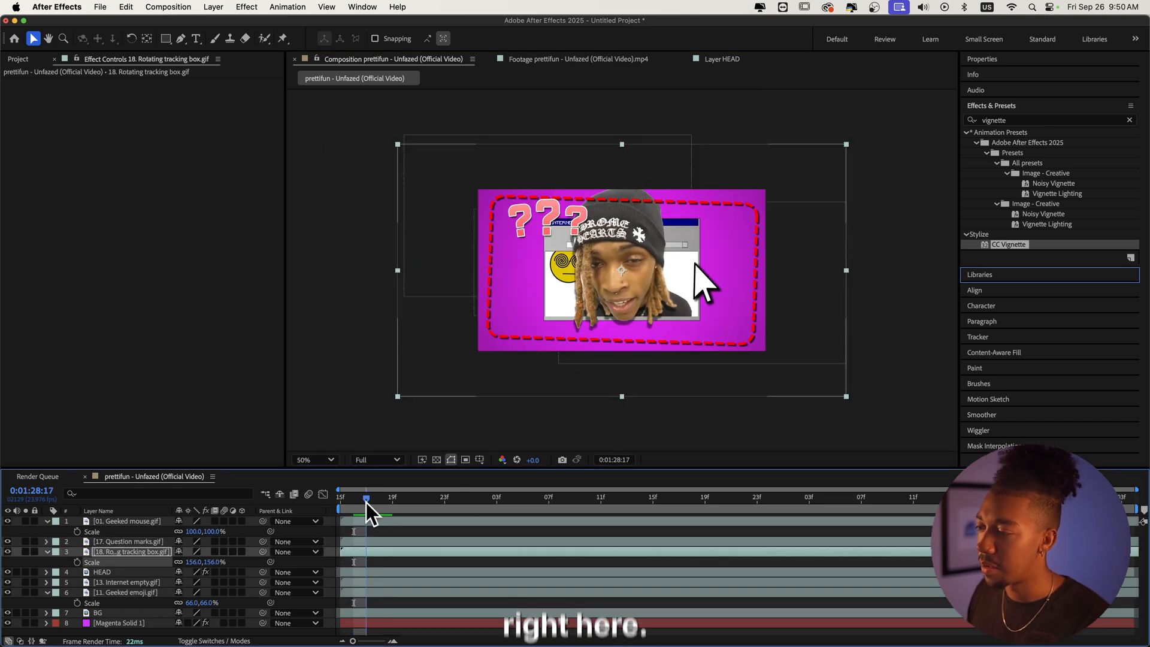
left_click_drag(365, 502, 322, 505)
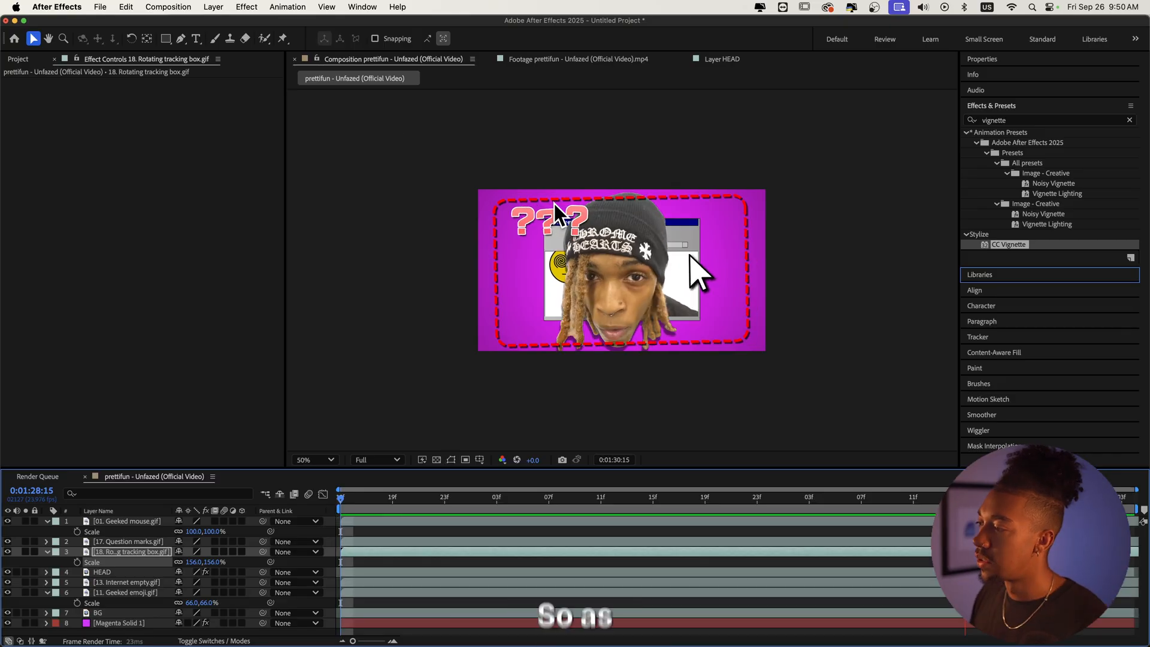
key("period")
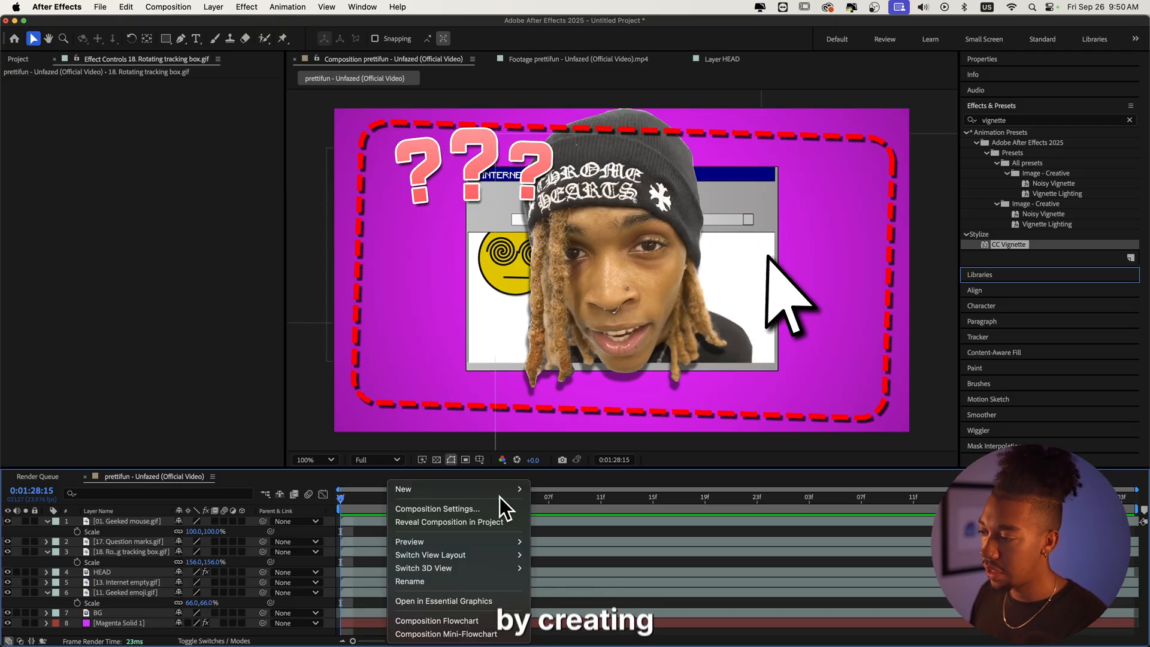
Step: Add an adjustment layer at the top and apply Posterize Time to it with a frame rate of 8
mouse_move(493, 491)
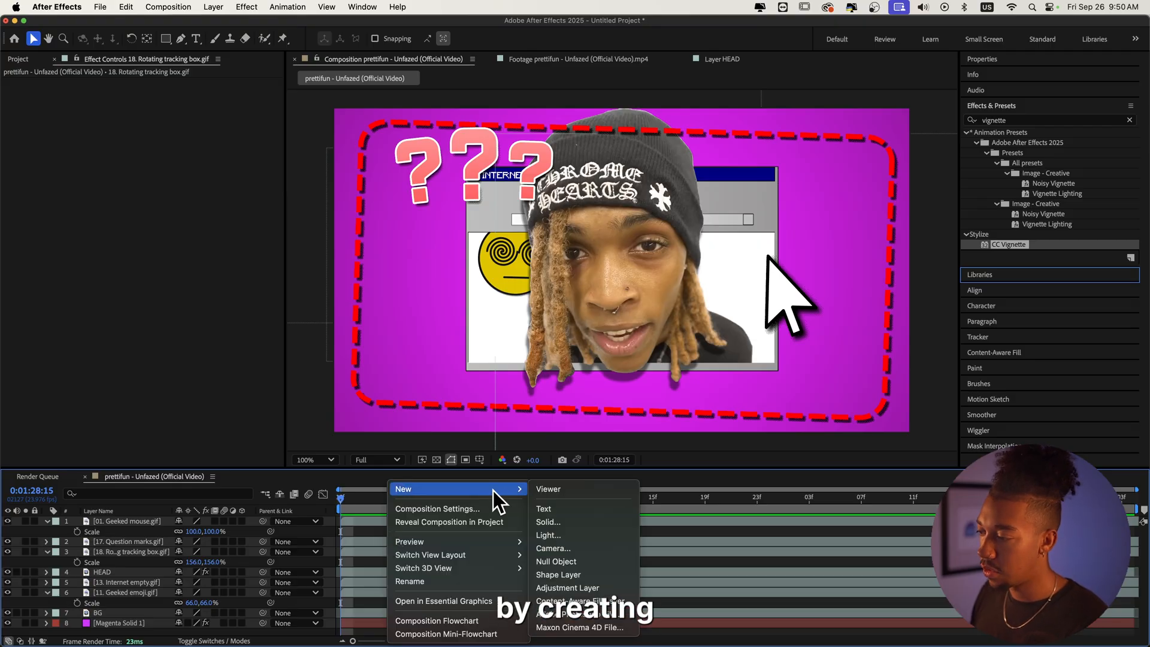
left_click(572, 588)
left_click(1035, 120)
type("poster")
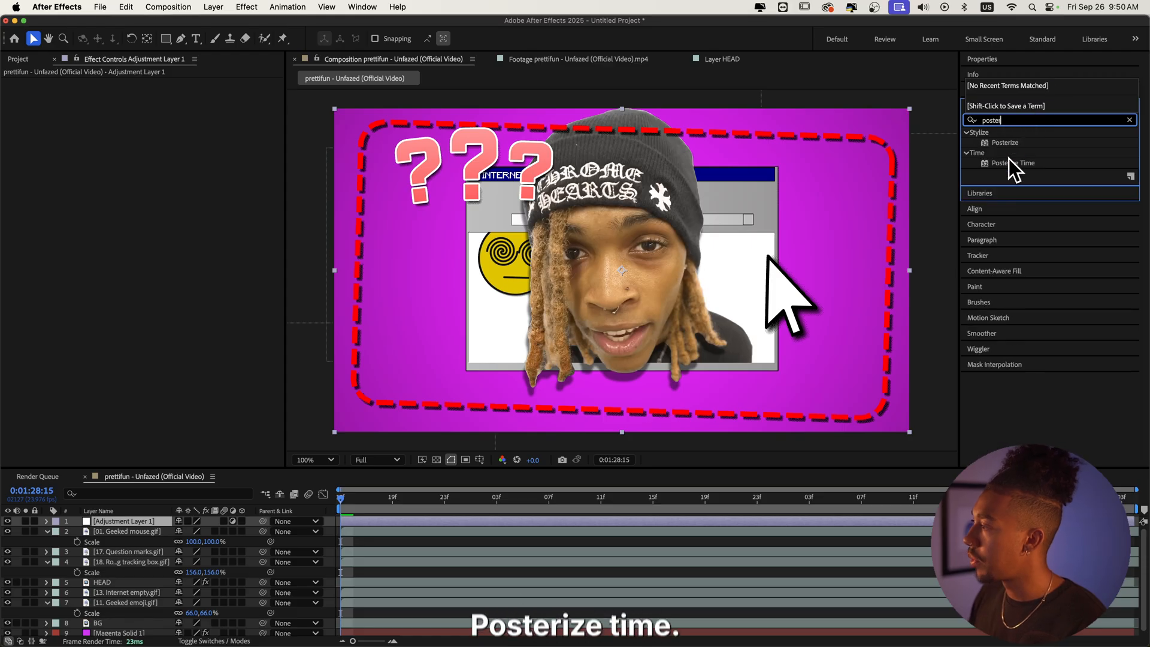
double_click(1010, 163)
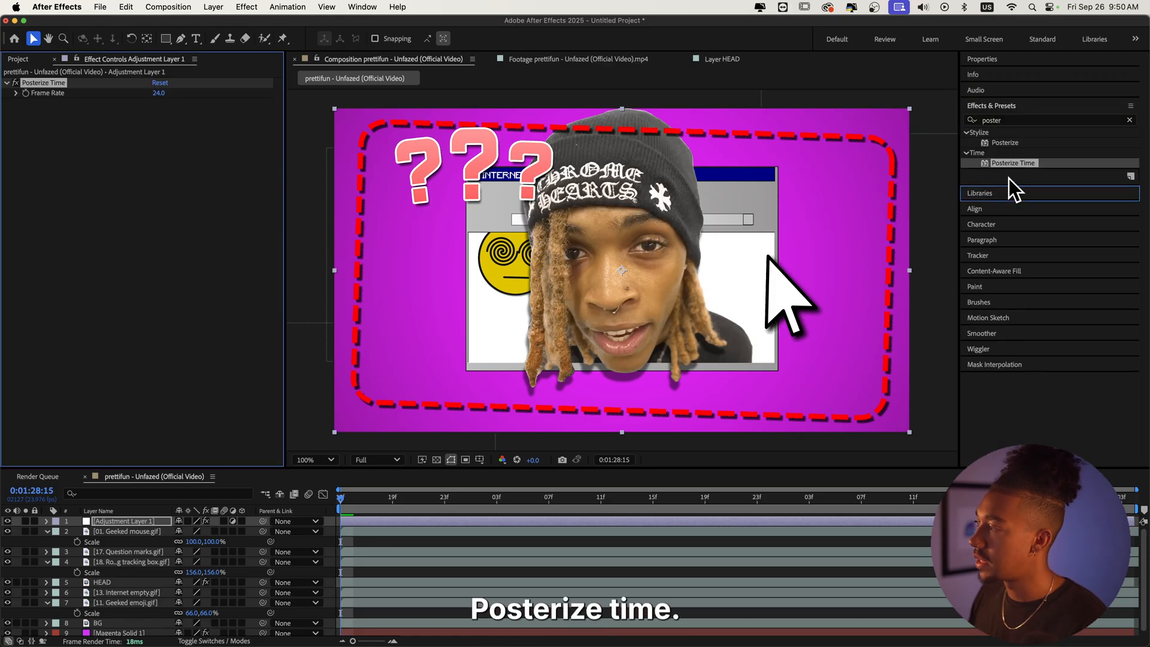
key("space")
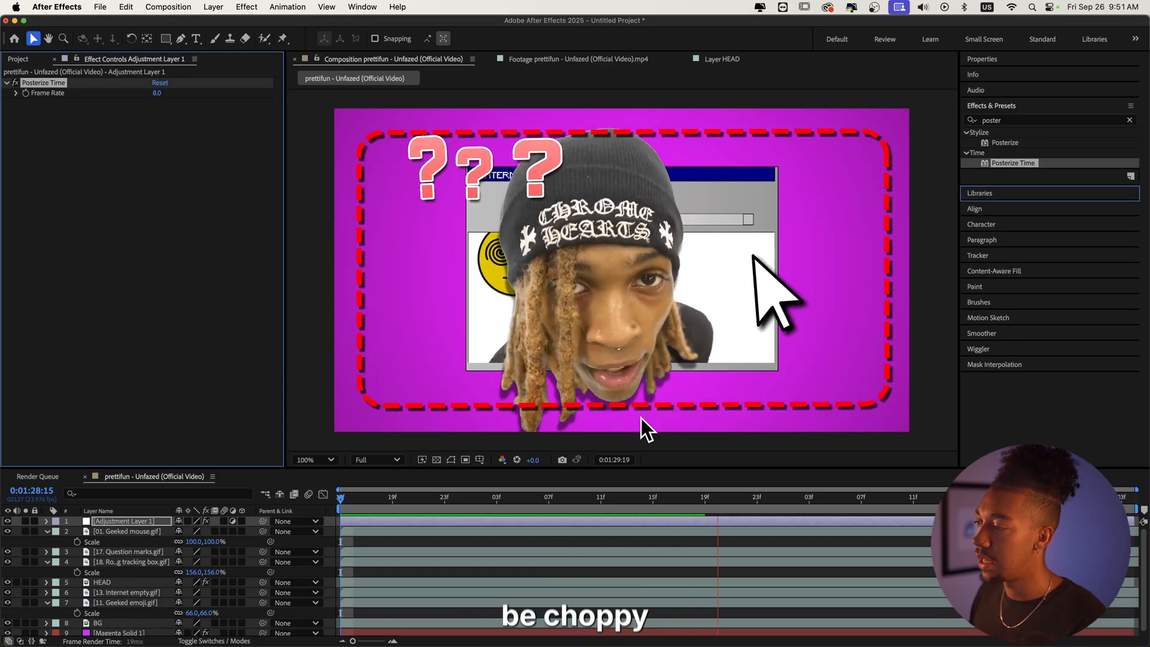
Step: Remove the Posterize Time effect from the adjustment layer
left_click(48, 82)
key("Delete")
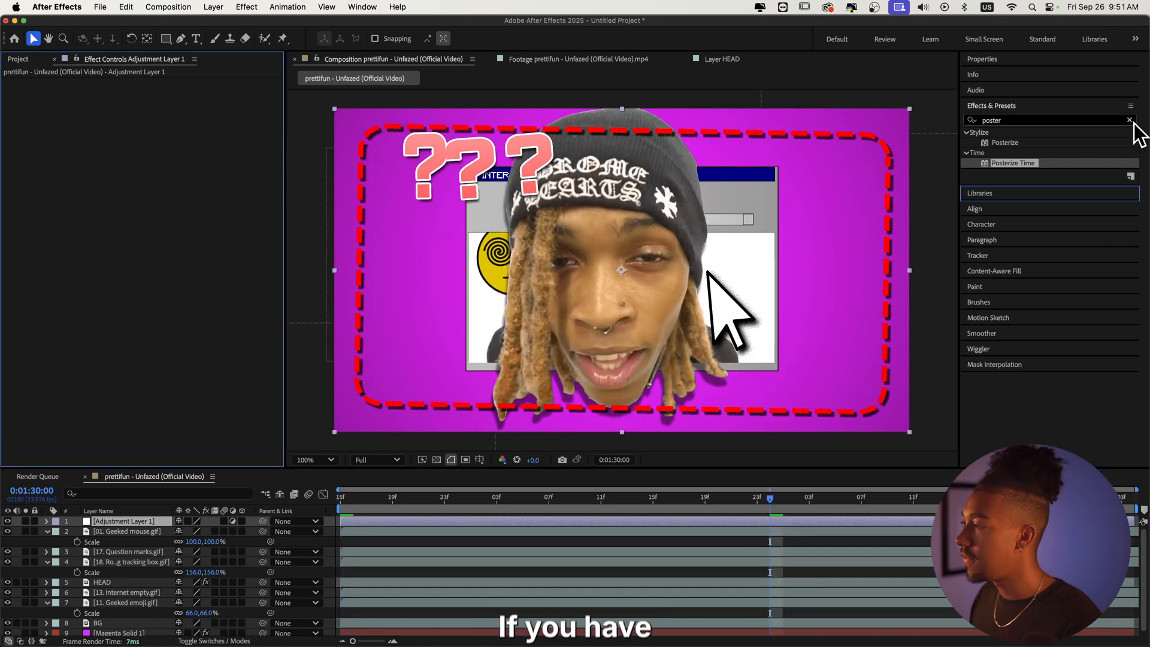
Step: Search the effects presets for essential and apply the 16. ESSENTIAL Low fps preset to the adjustment layer
double_click(1016, 125)
type("es")
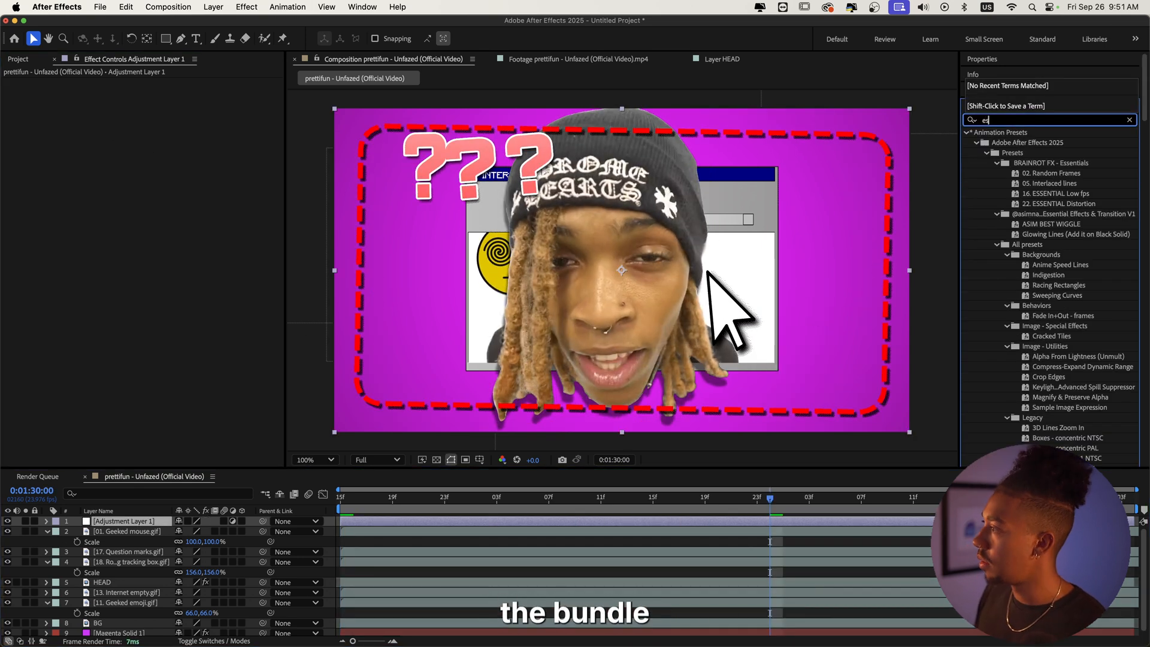
type("sential")
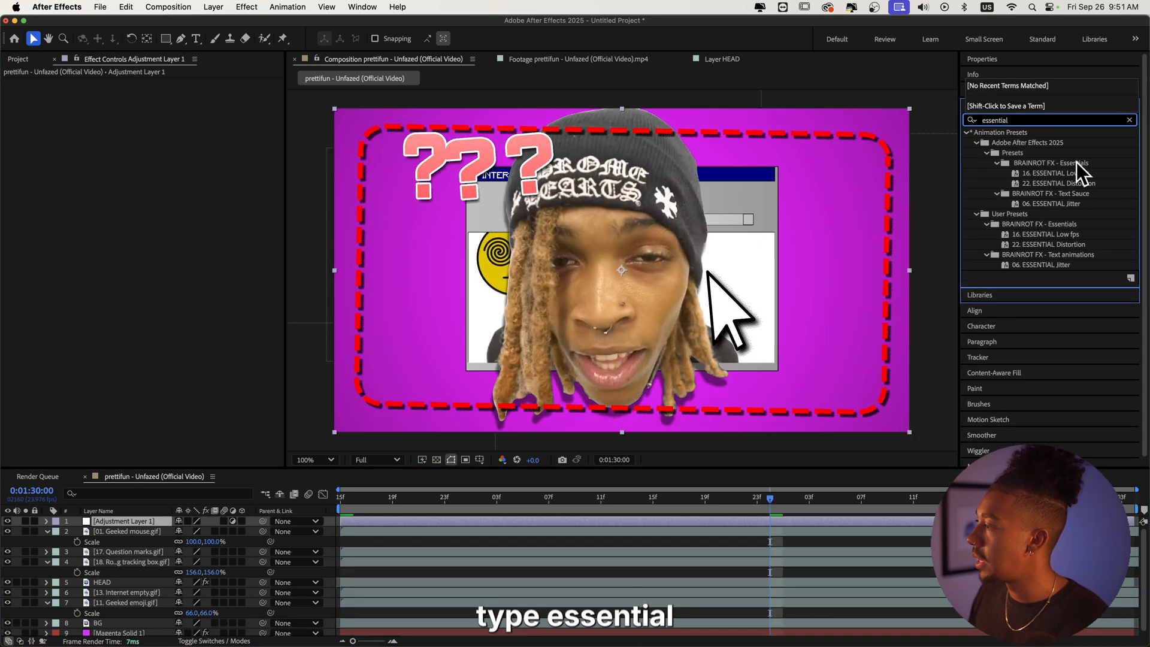
left_click(1071, 174)
left_click_drag(1062, 174, 395, 516)
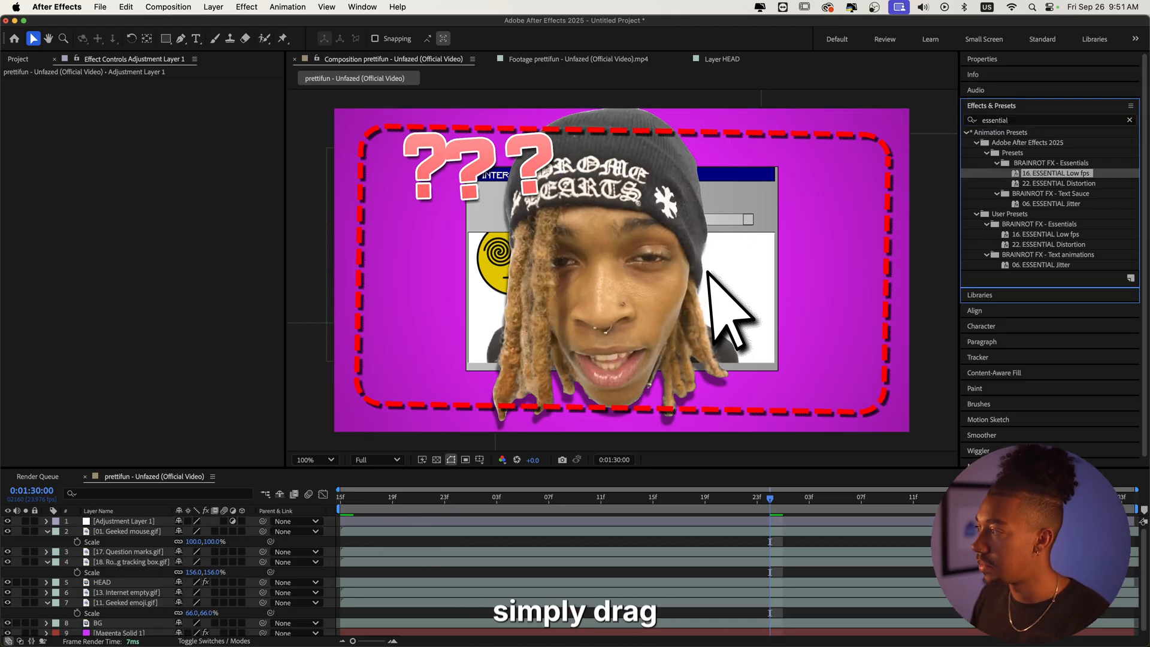
left_click_drag(1050, 172, 335, 519)
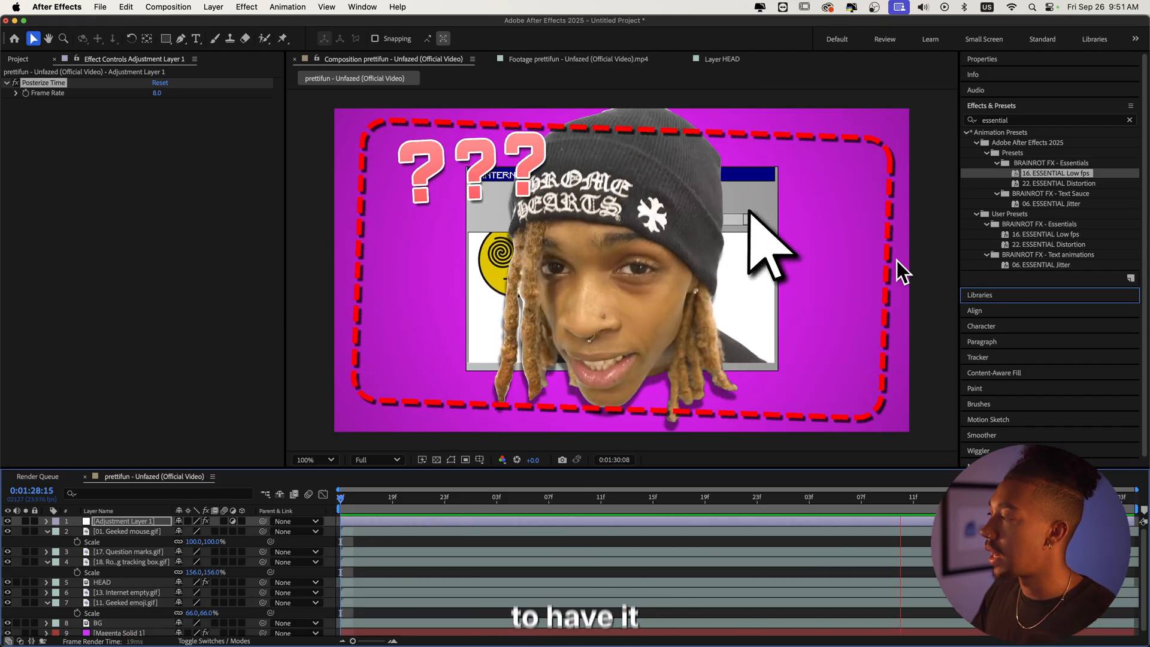
Step: Clear the search and apply the 13. SWAG 2012 FILTER preset from BRAINROT FX - Essentials to the adjustment layer
left_click(1129, 120)
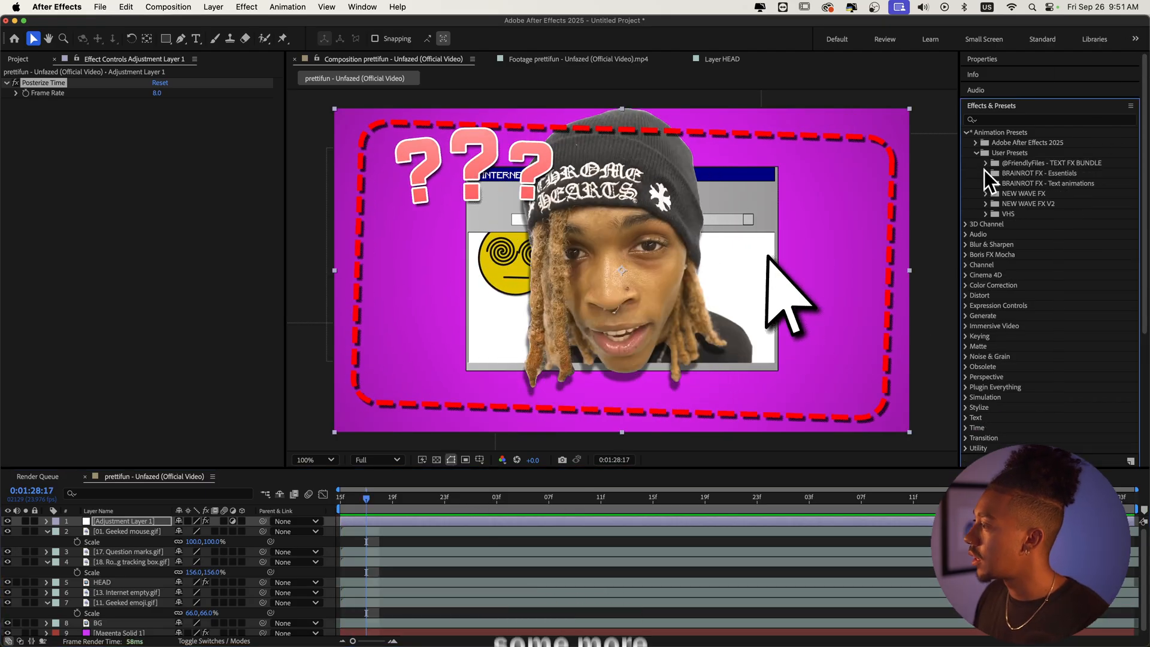
scroll(1029, 251, "down", 4)
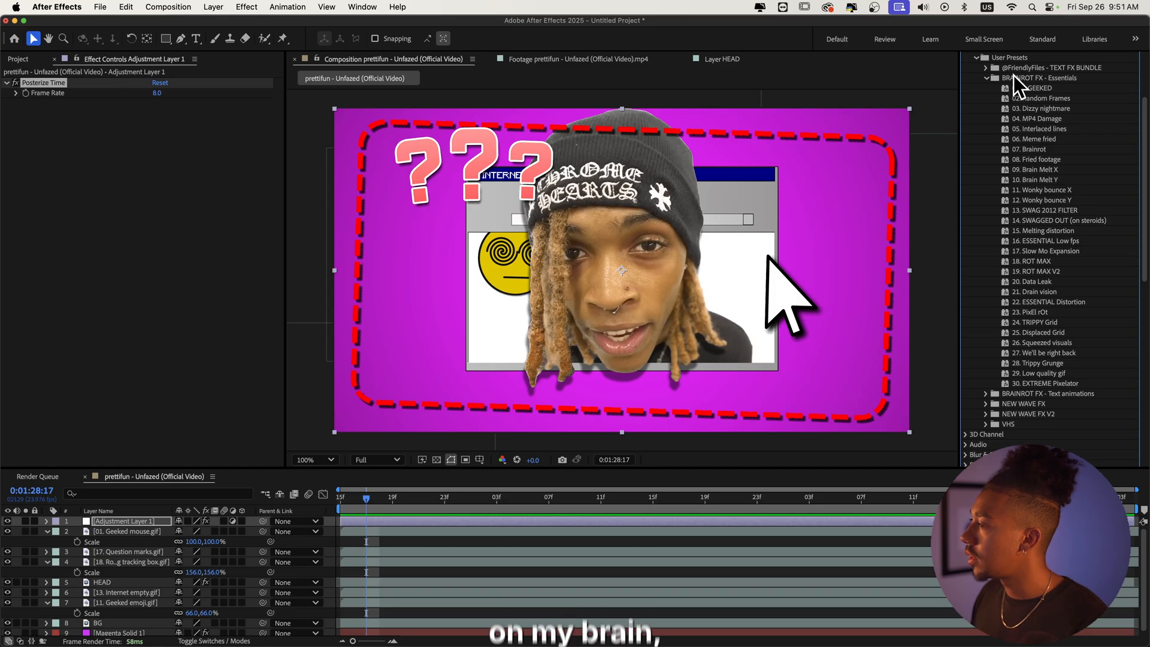
left_click_drag(1033, 214, 500, 520)
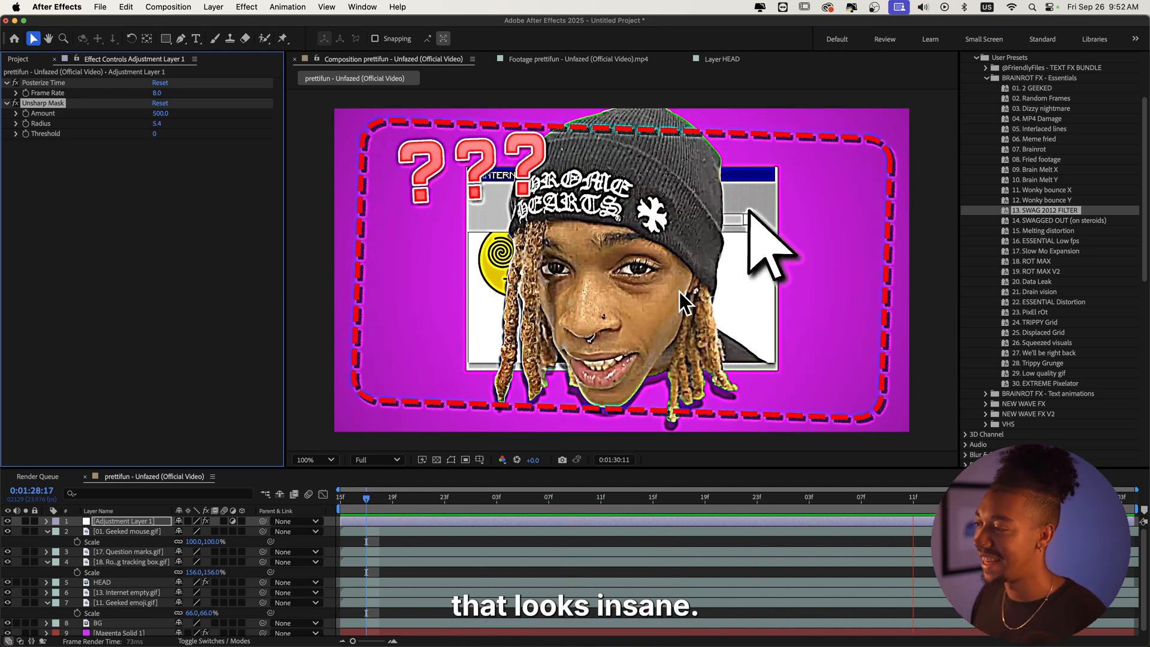
Step: Preview the composition playback with the new adjustment-layer effects
scroll(1060, 246, "down", 5)
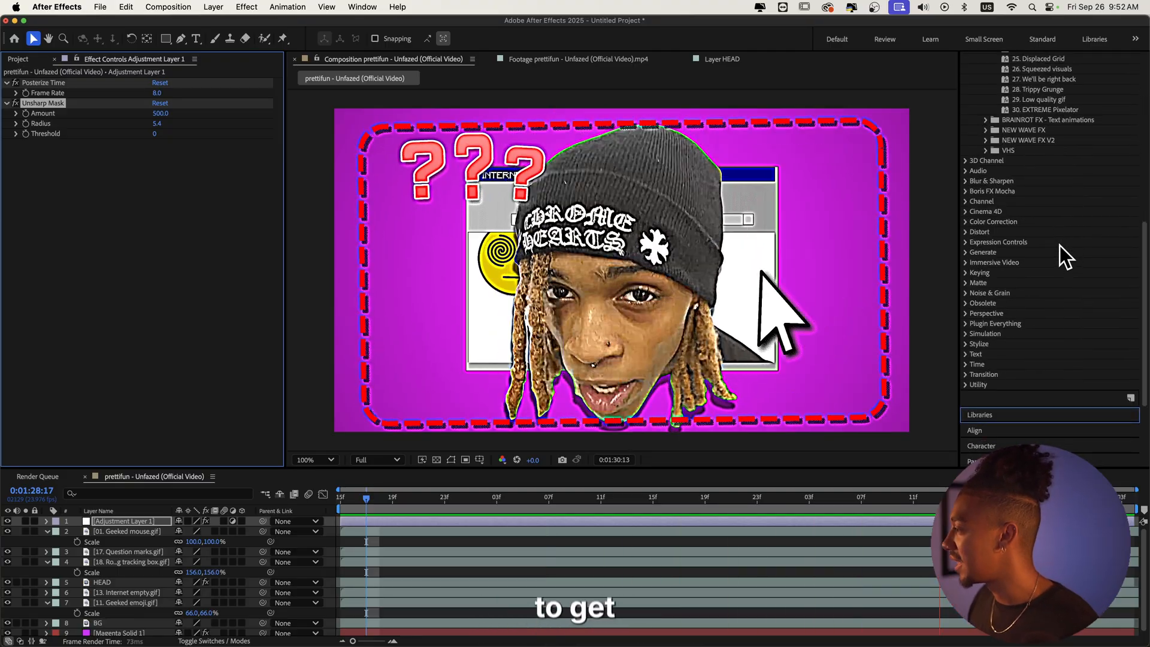
scroll(1059, 247, "up", 5)
left_click_drag(366, 499, 325, 500)
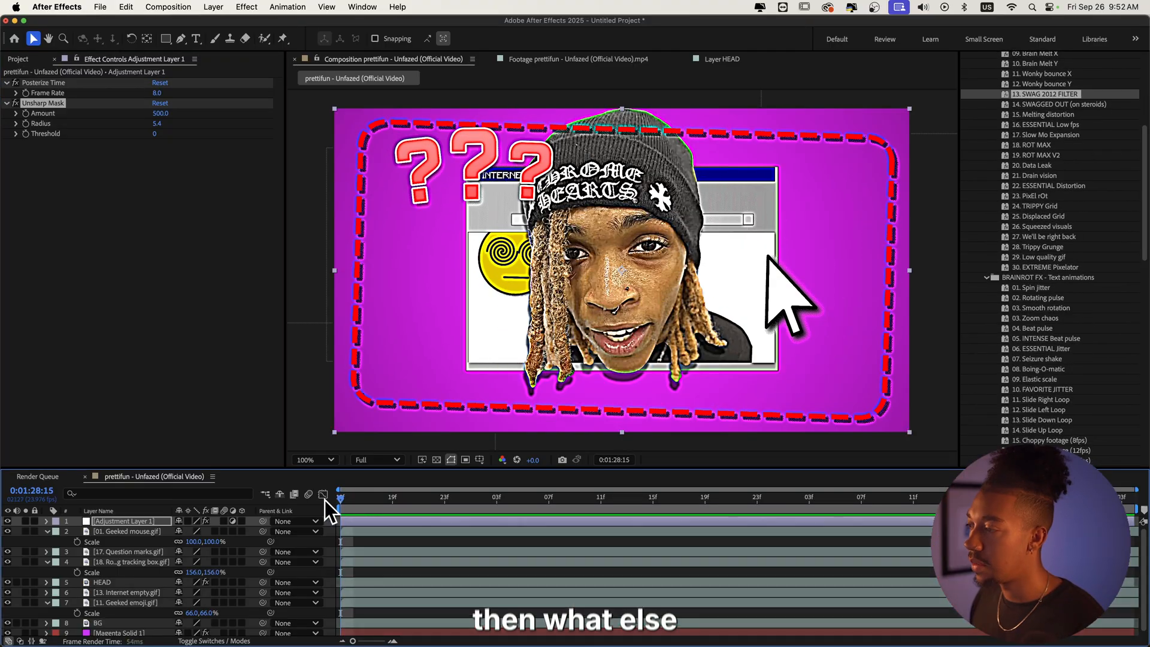
key("space")
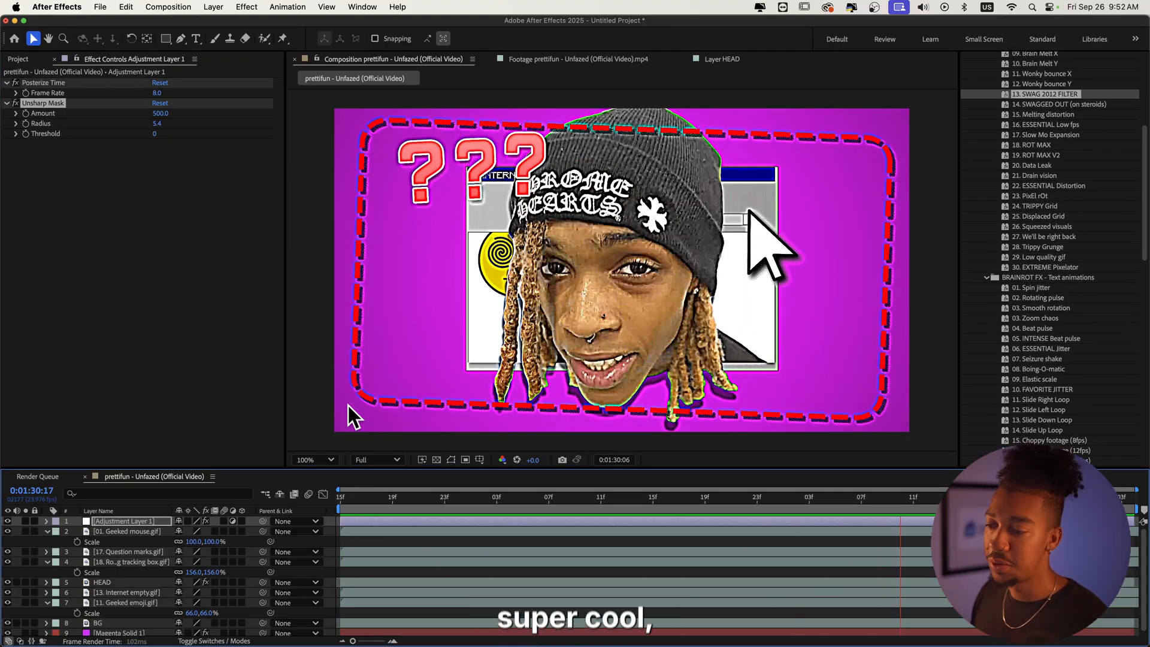
key("space")
Step: Pre-compose the HEAD, Internet empty, Geeked emoji and BG layers into a composition named FRAME, and scale it to 88%
scroll(81, 538, "down", 1)
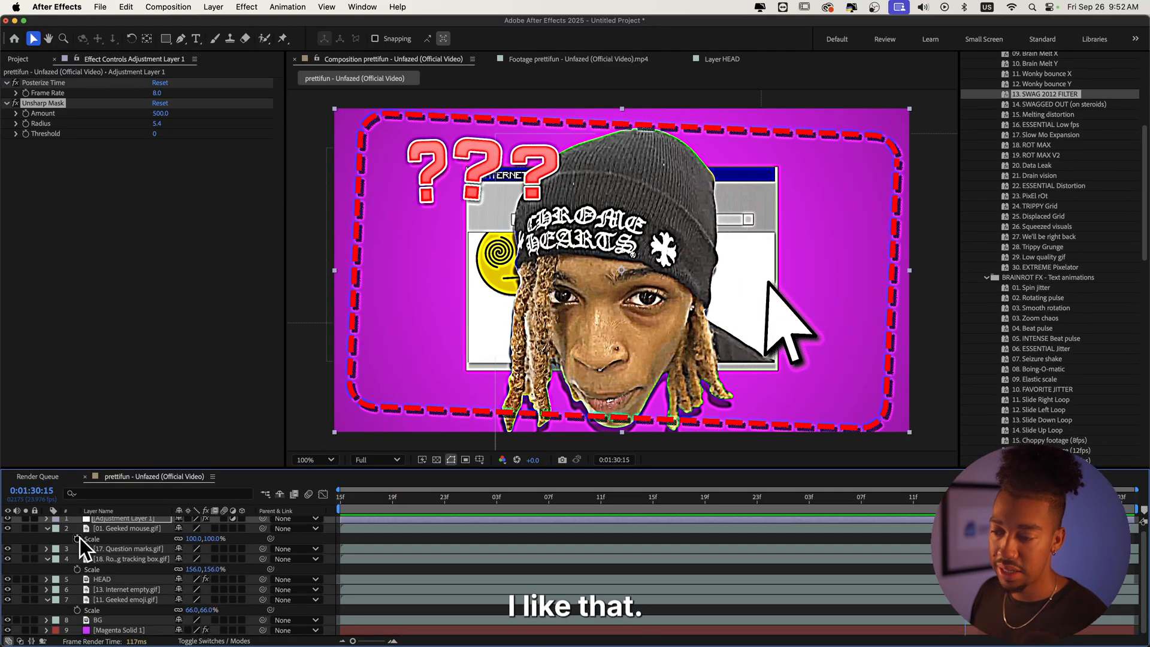
left_click(117, 532)
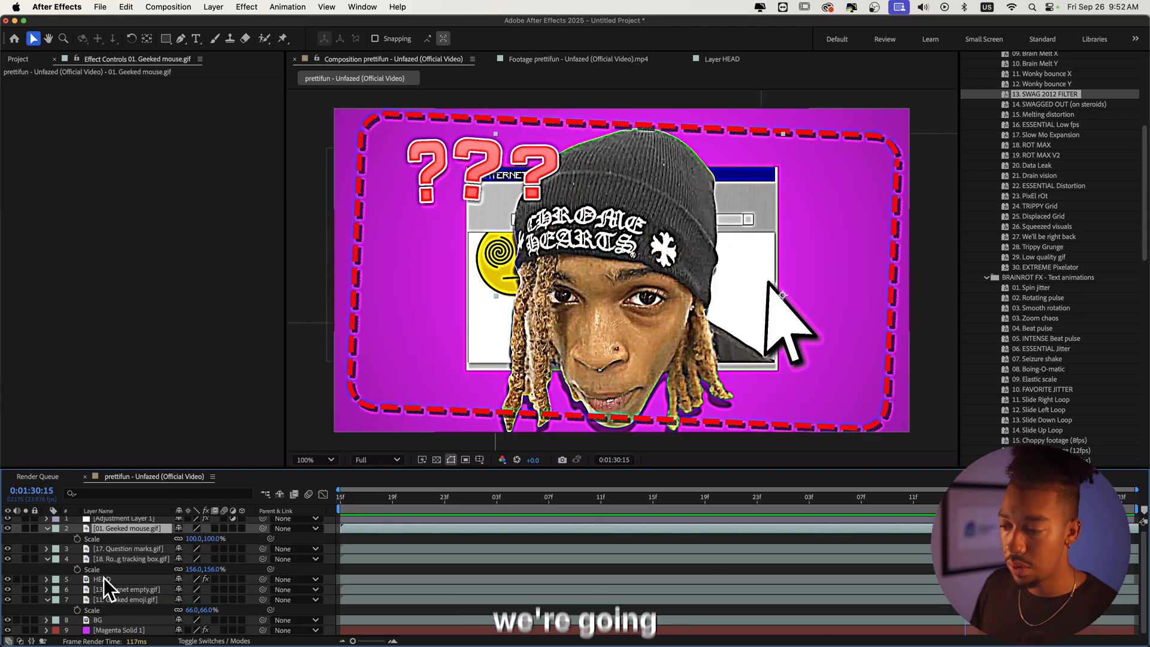
left_click(121, 599, "shift")
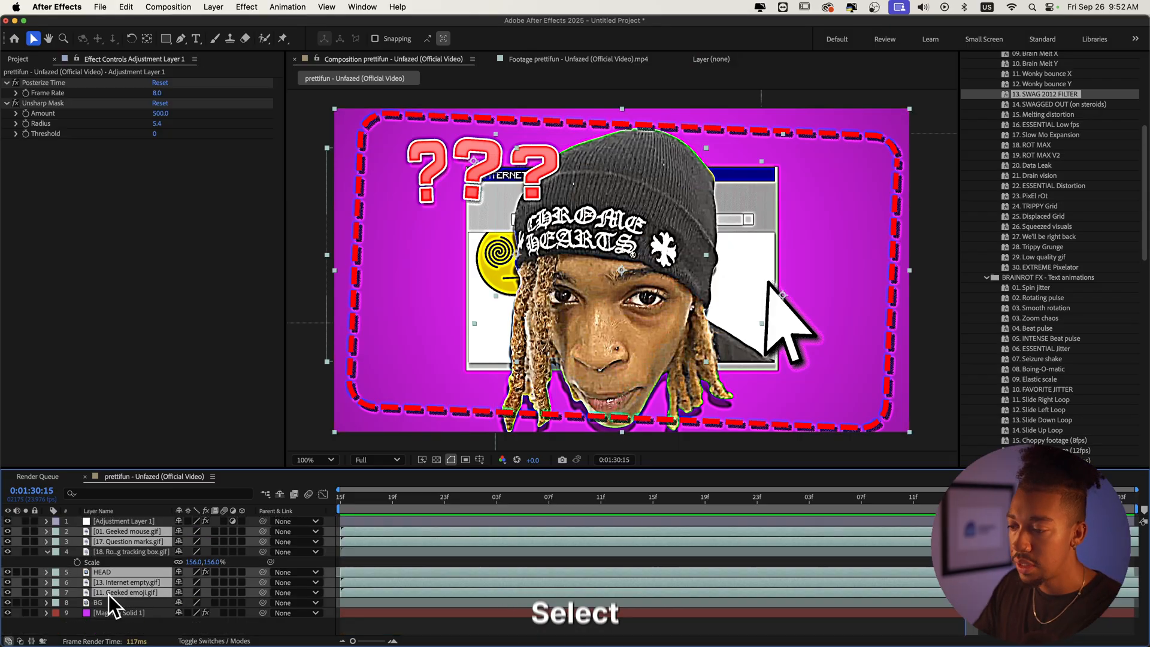
left_click(107, 599, "super")
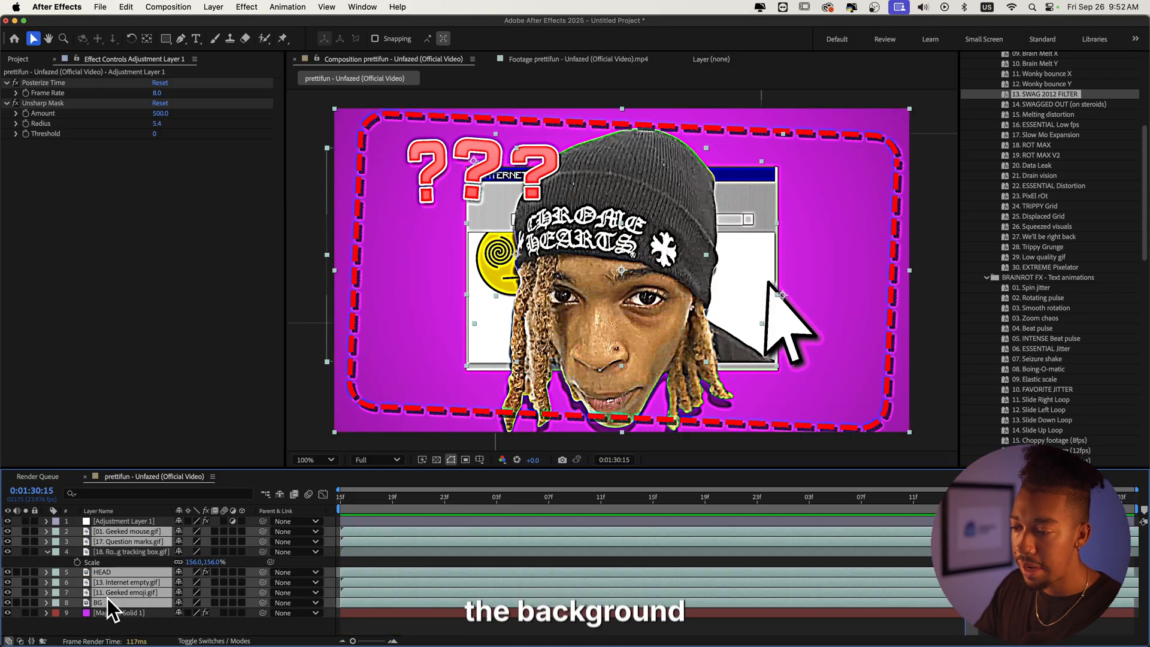
left_click(135, 531, "super")
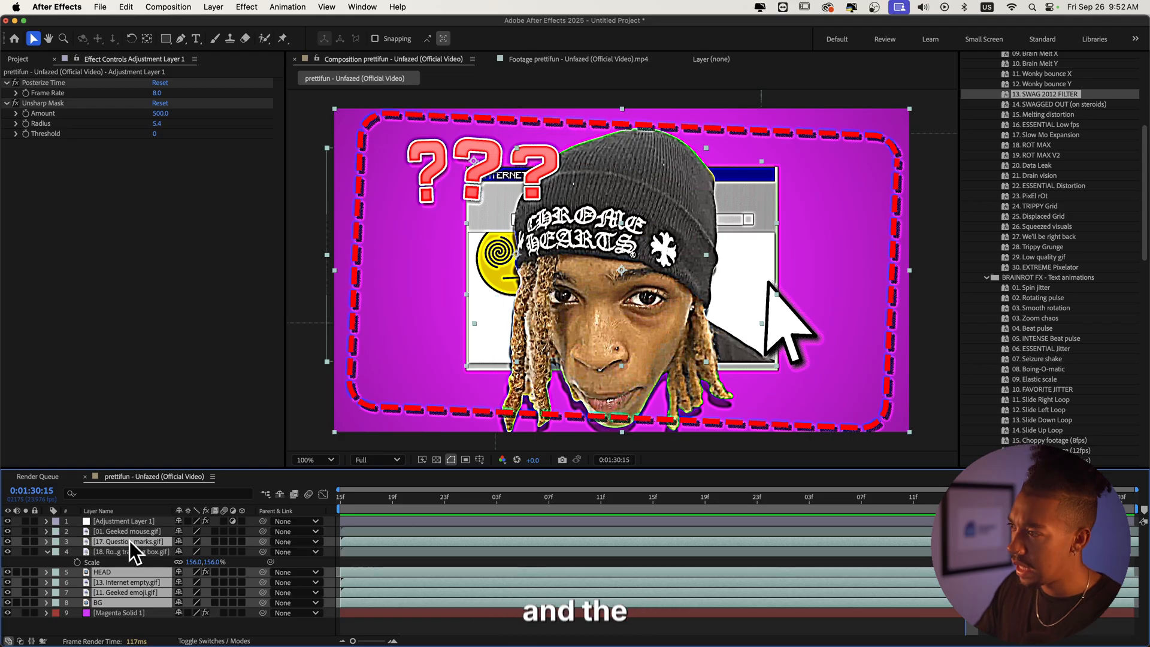
left_click(129, 541, "super")
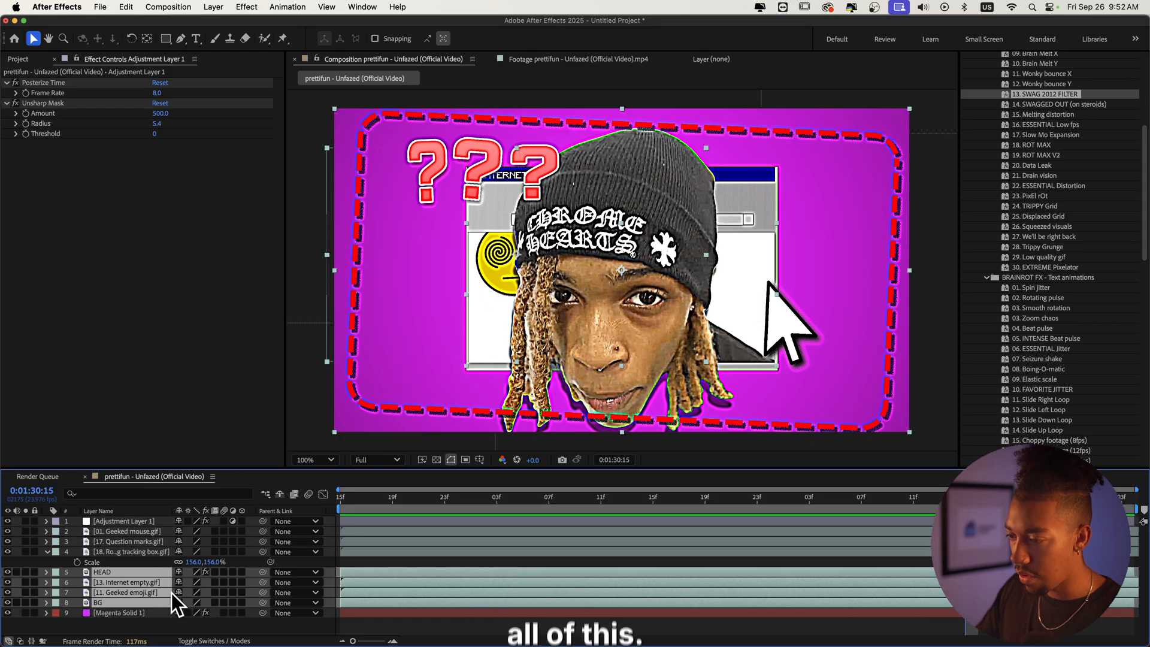
right_click(122, 583)
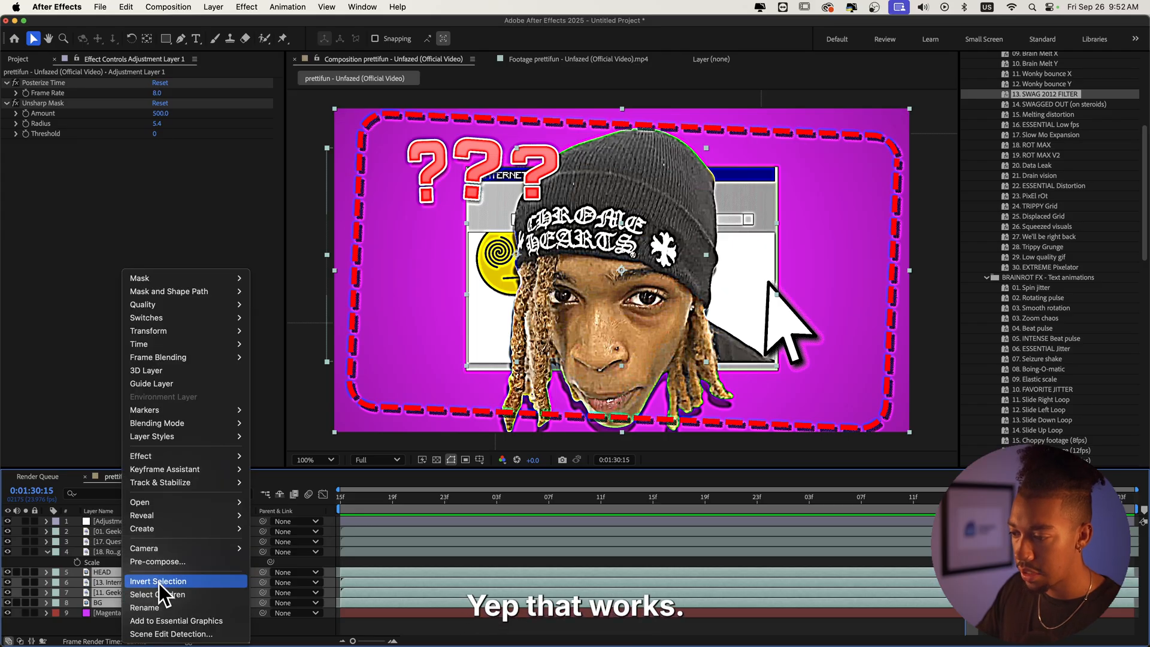
left_click(153, 560)
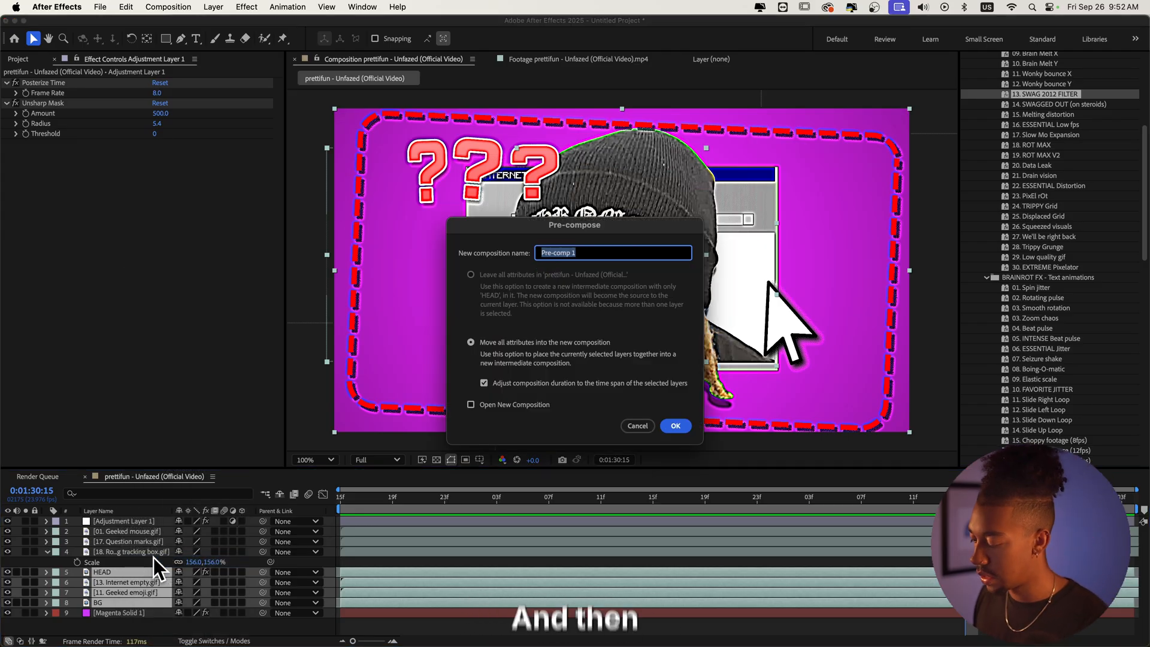
type("fRAM")
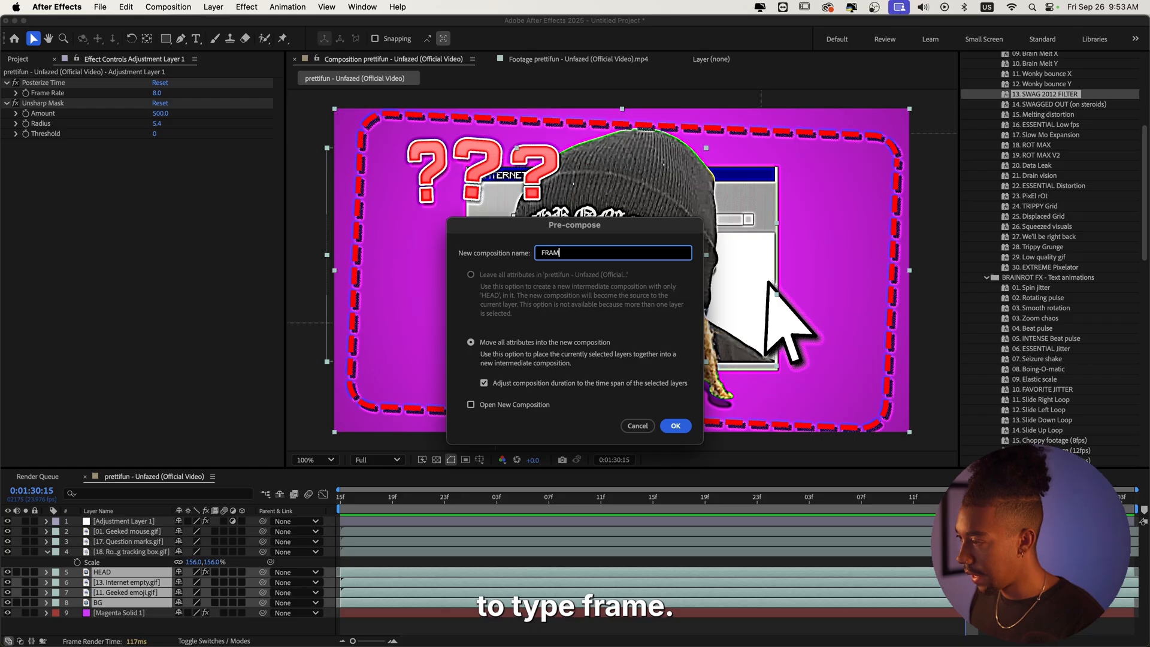
type("E")
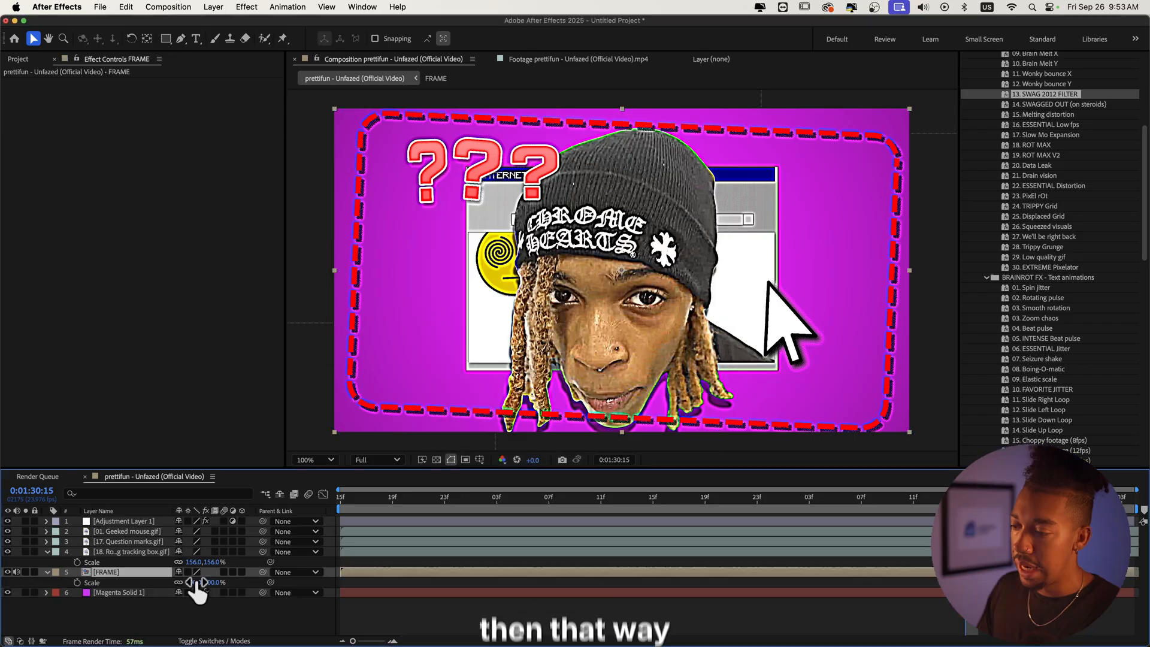
mouse_move(193, 585)
left_mouse_down()
mouse_move(175, 586)
mouse_move(192, 585)
left_mouse_up()
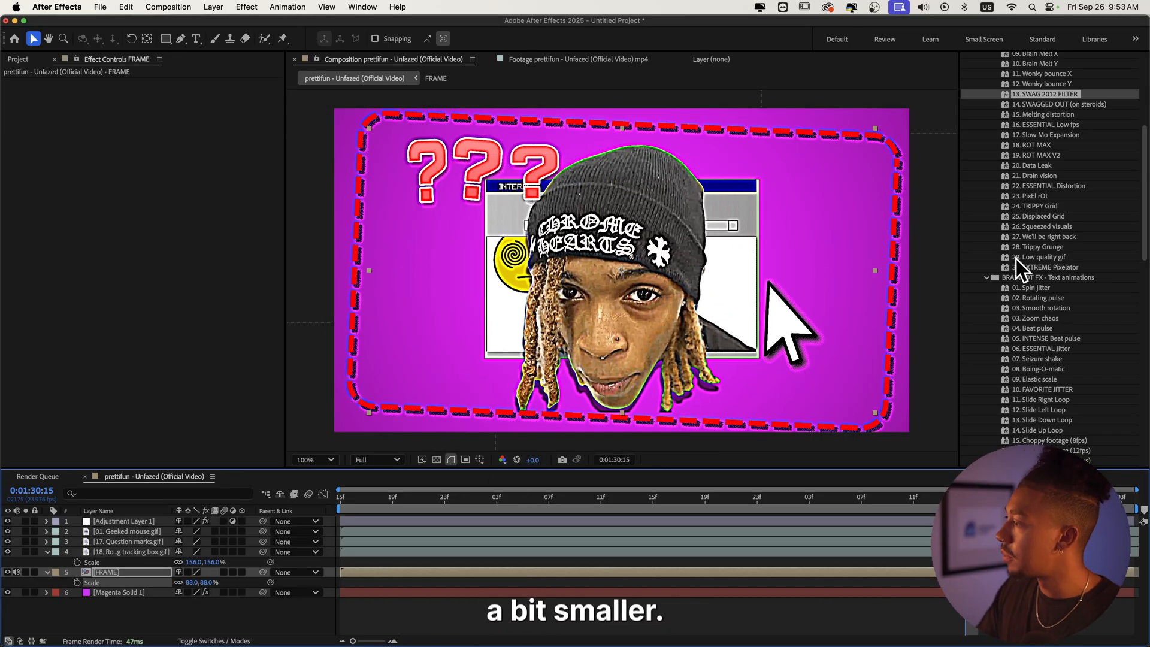
Step: Apply the 08. Boing-O-matic text animation preset to the FRAME layer and preview it
scroll(1030, 257, "down", 5)
left_click(432, 498)
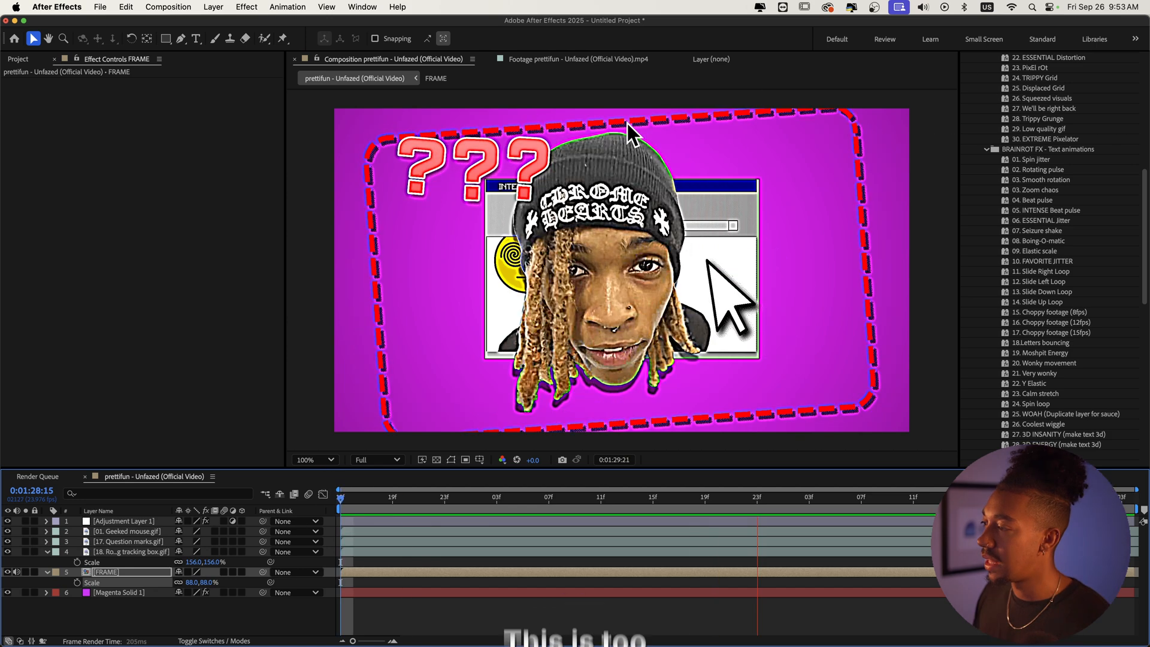
key("space")
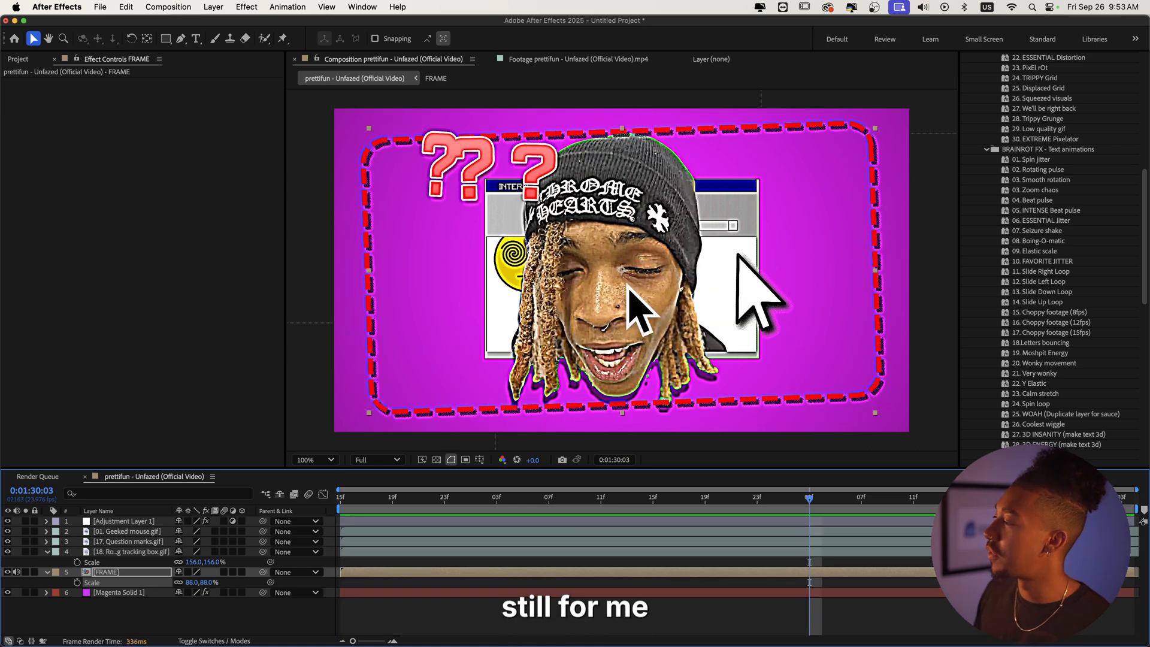
left_click(1039, 199)
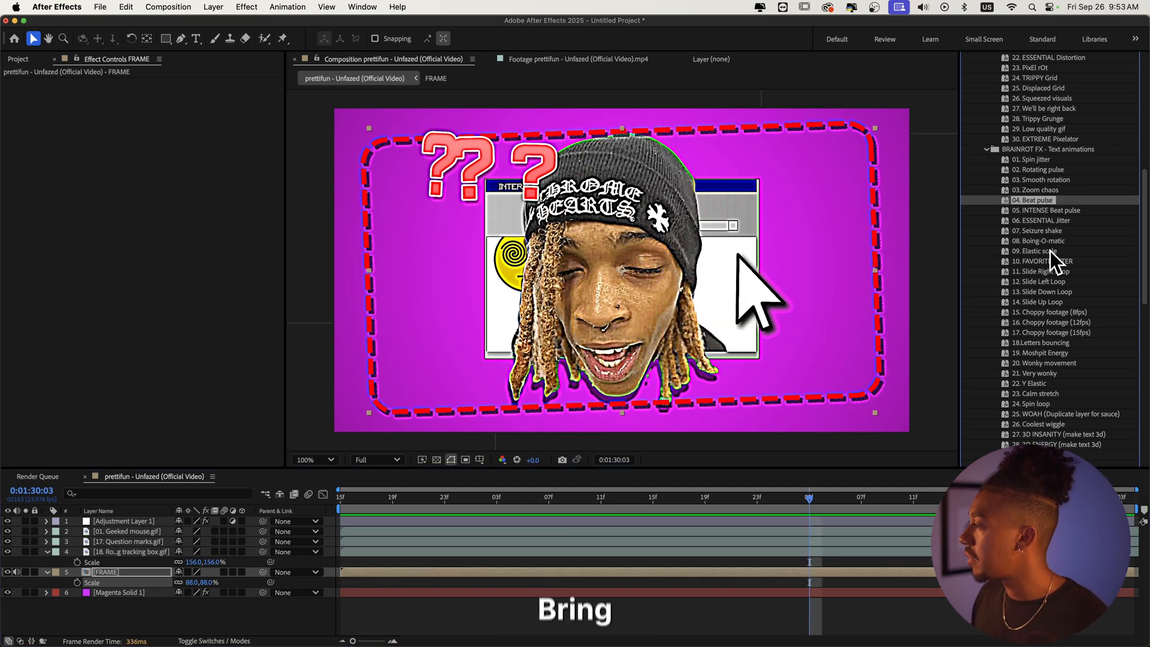
left_click_drag(1044, 241, 84, 573)
key("space")
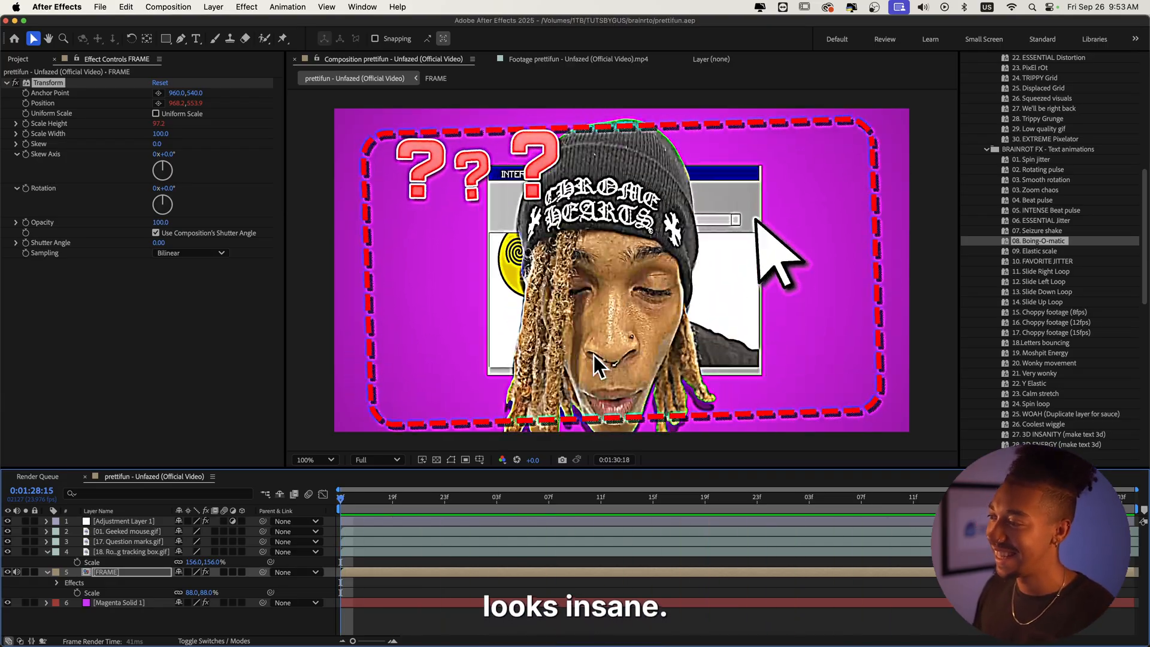
Step: Scale the FRAME layer down to 69%
left_click_drag(196, 599, 182, 605)
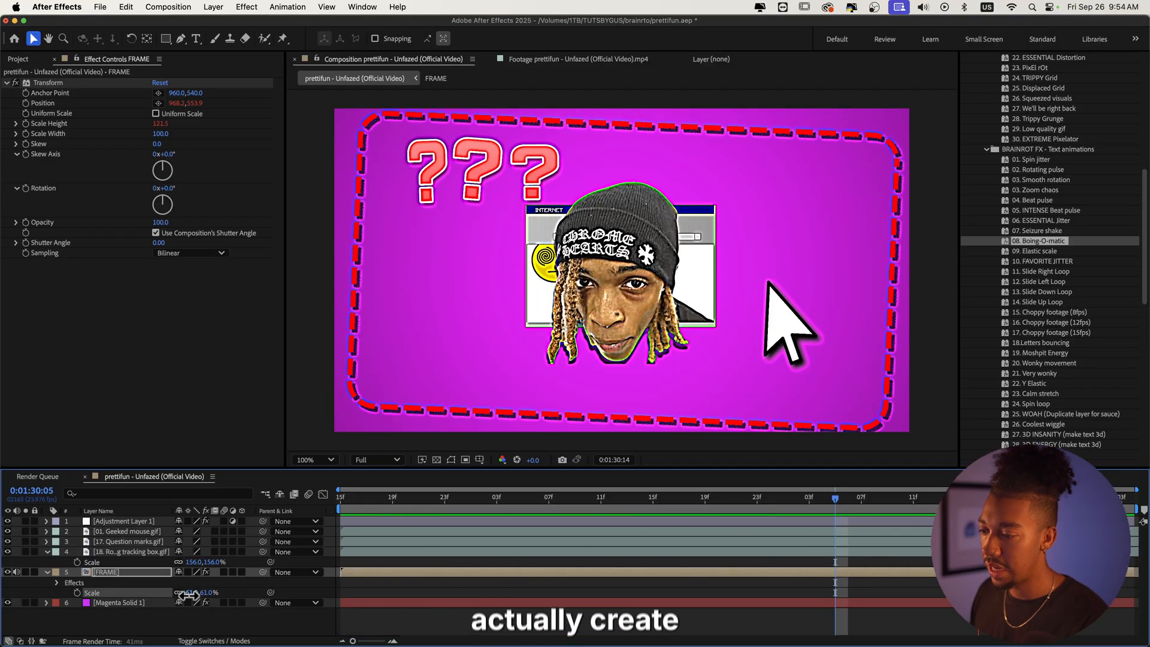
left_click_drag(187, 594, 192, 595)
scroll(457, 263, "down", 1)
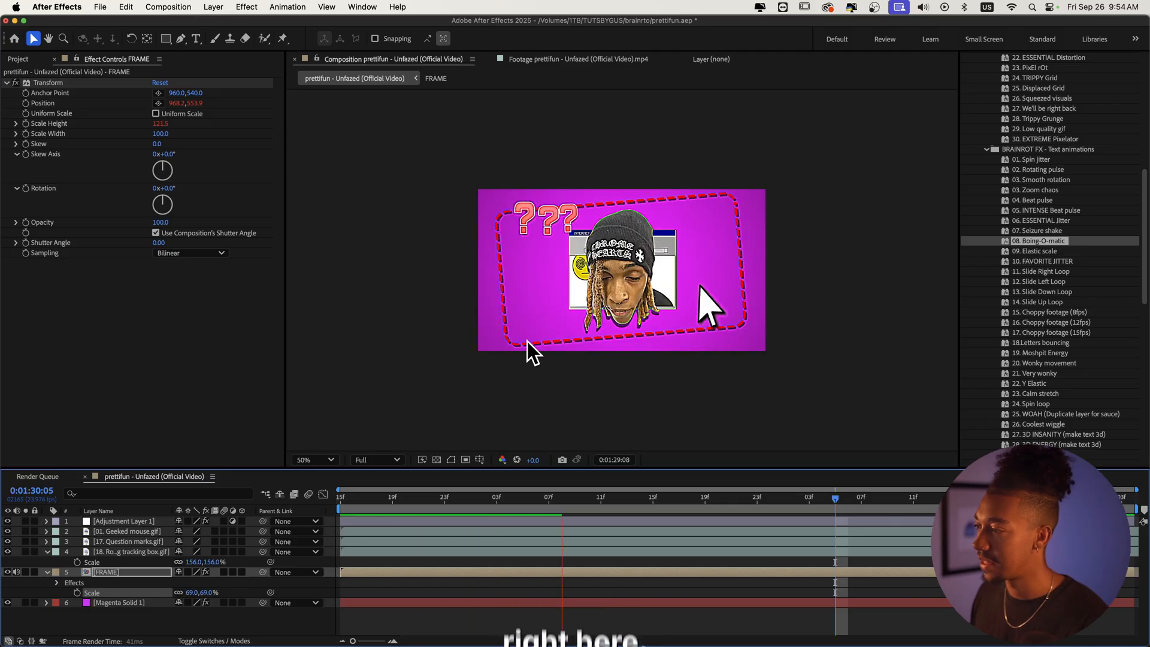
key("space")
Step: Create a text layer near the bottom of the frame reading PRETTIFUNB
left_click(338, 591)
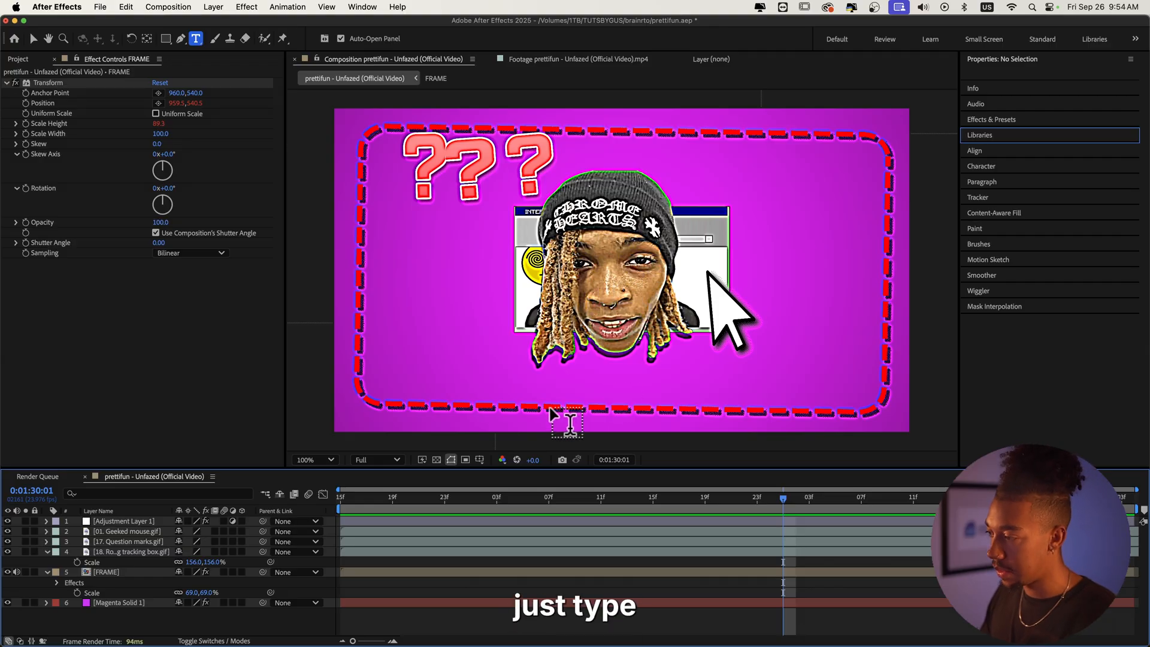
left_click(552, 409)
type("PRETTIFUNB")
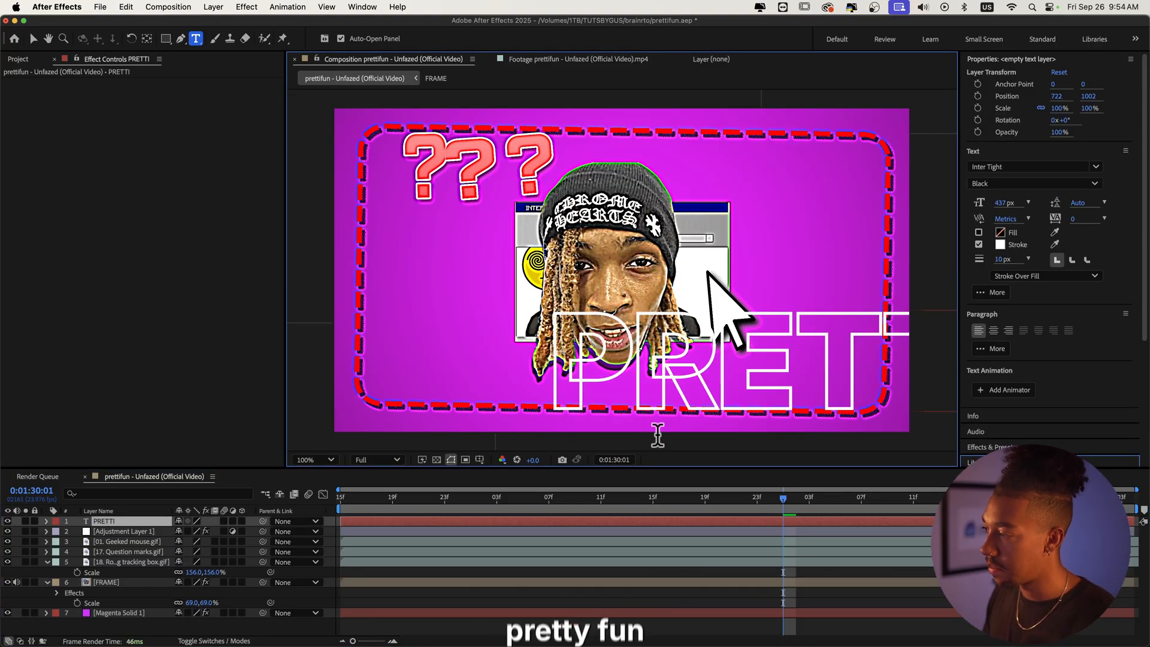
Step: Give the text a black fill with no stroke and set its font size to 276 px
key("super+a")
left_click(1008, 167)
left_click(1071, 153)
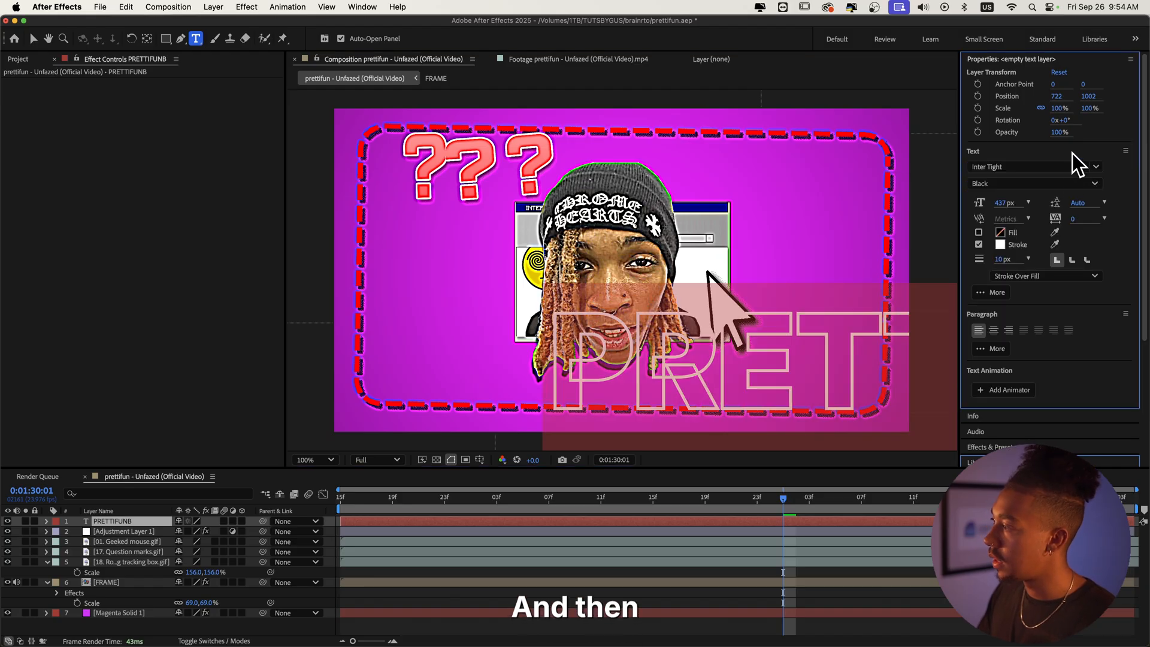
left_click(978, 232)
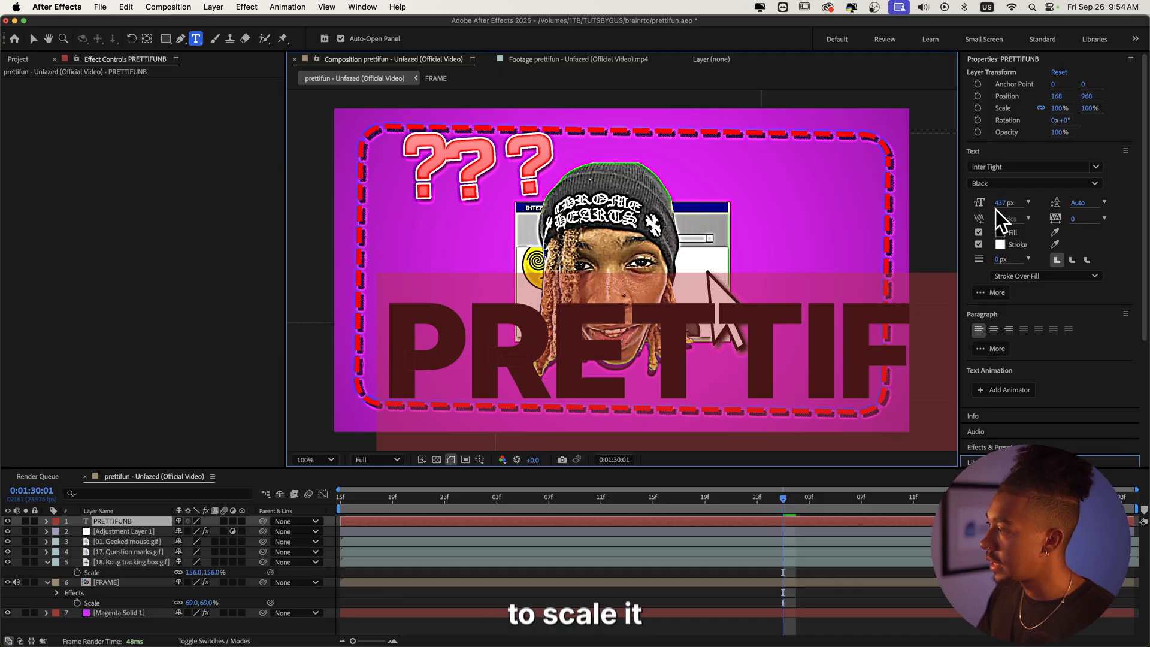
left_click_drag(995, 210, 931, 218)
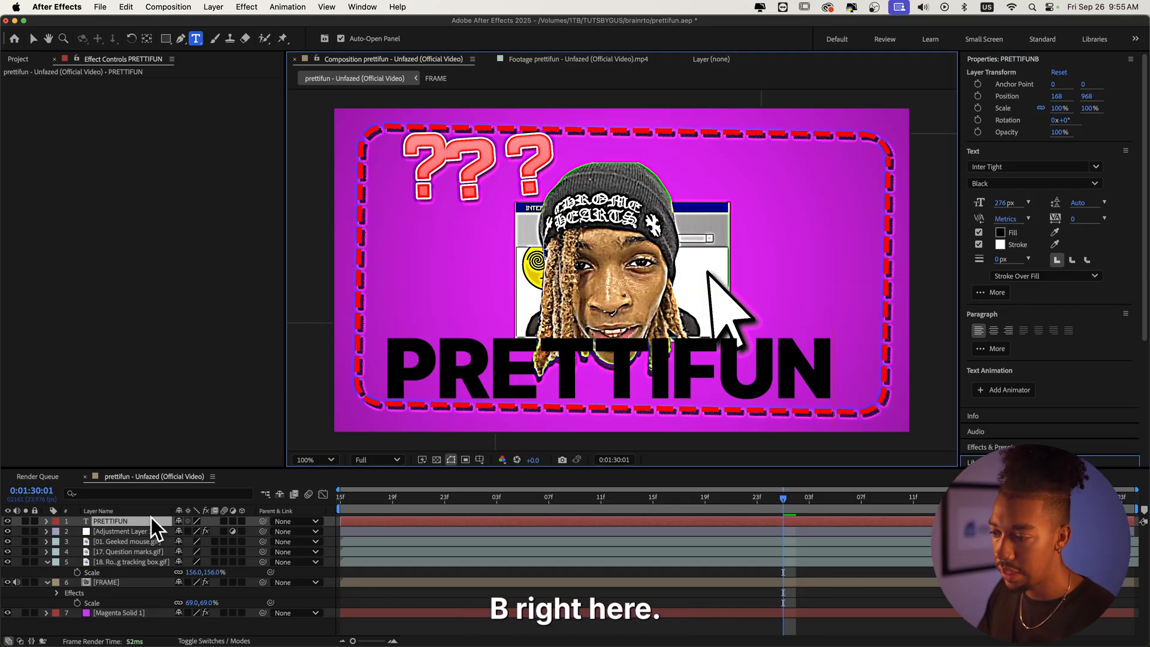
Step: Reposition the text's anchor point and move the PRETTIFUN text up across the centre of the frame
left_click(151, 518)
left_click_drag(395, 400, 397, 394)
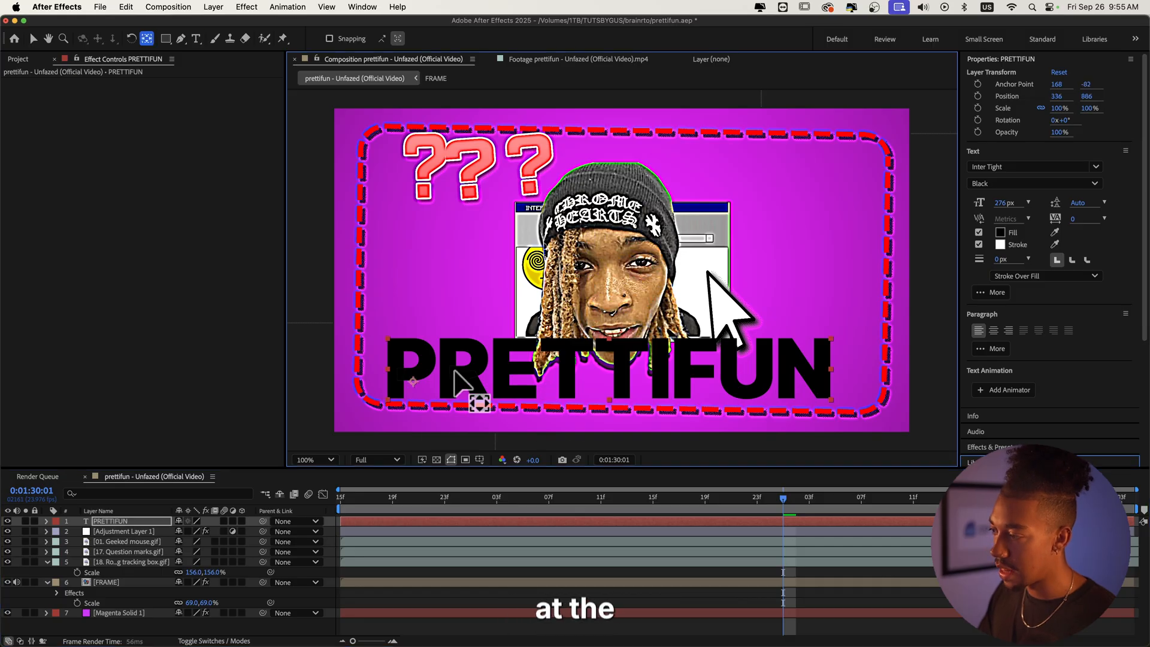
key("v")
left_click_drag(610, 369, 630, 257)
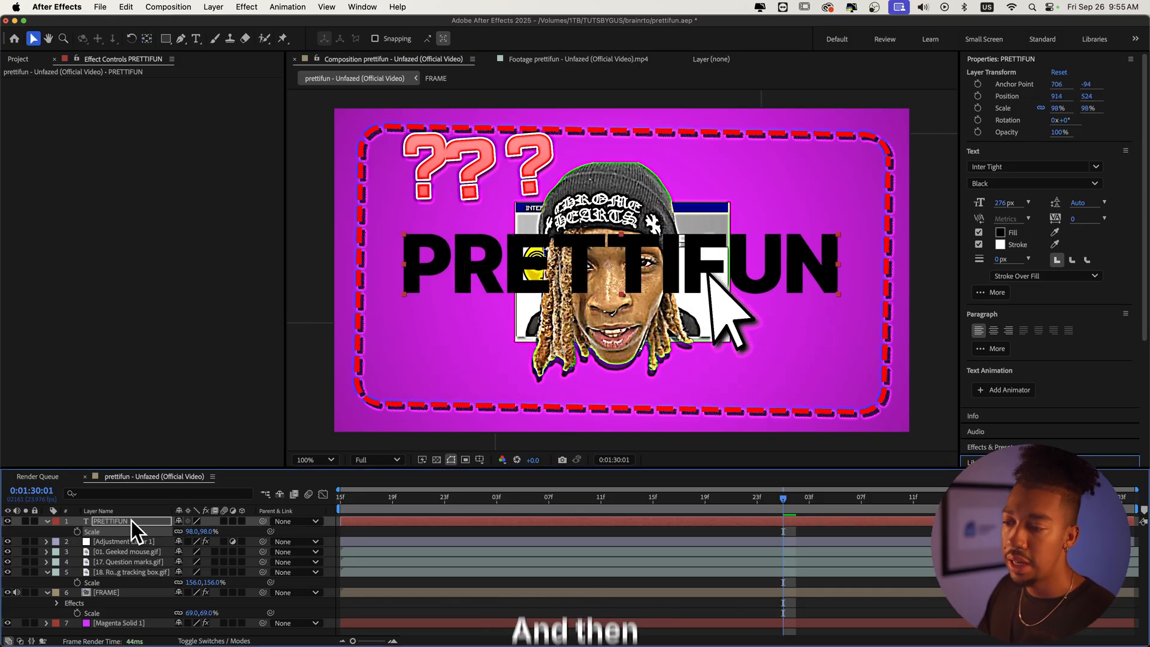
Step: Pre-compose the text layer into a composition named TEXT and open it
right_click(131, 520)
left_click(173, 565)
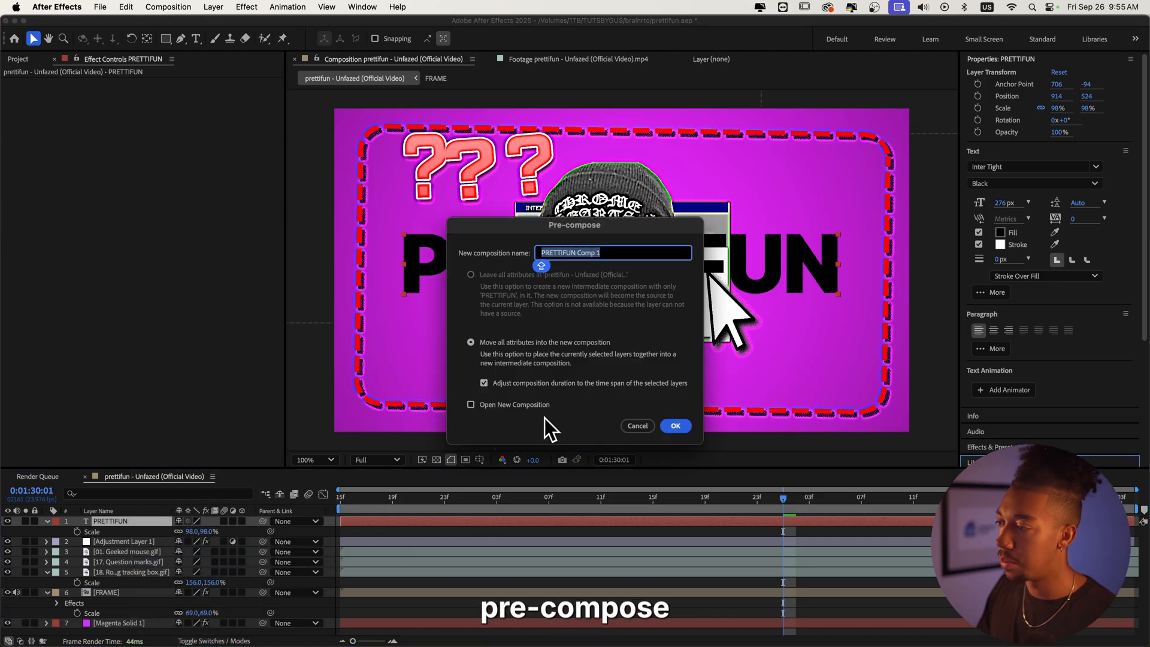
type("TEXT")
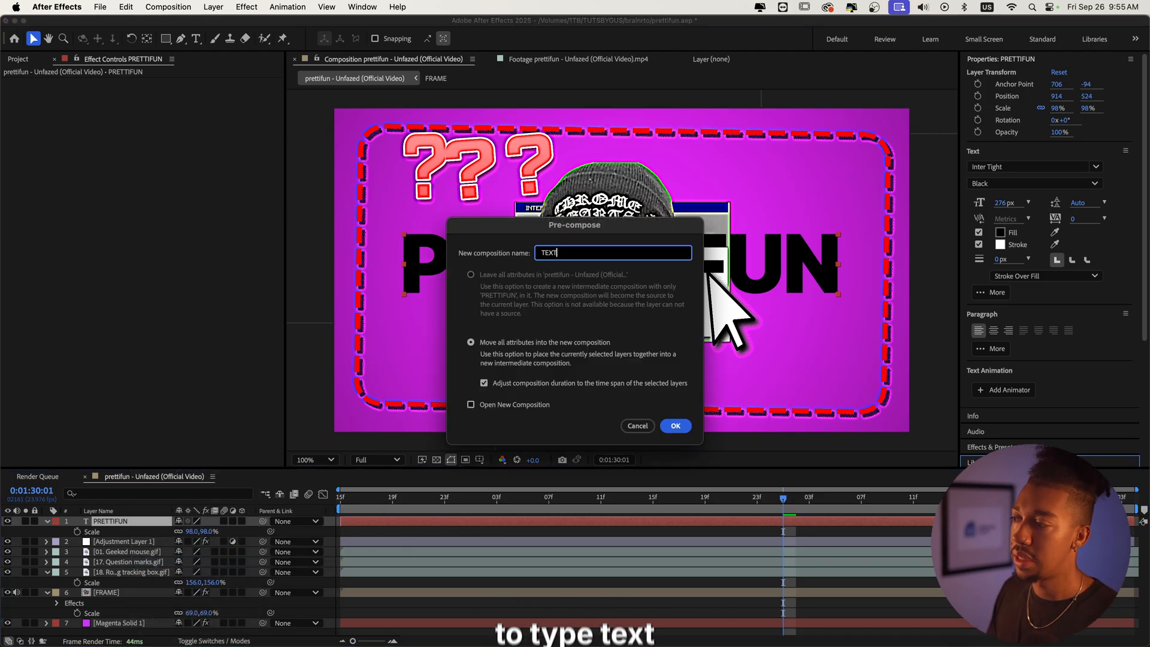
key("Return")
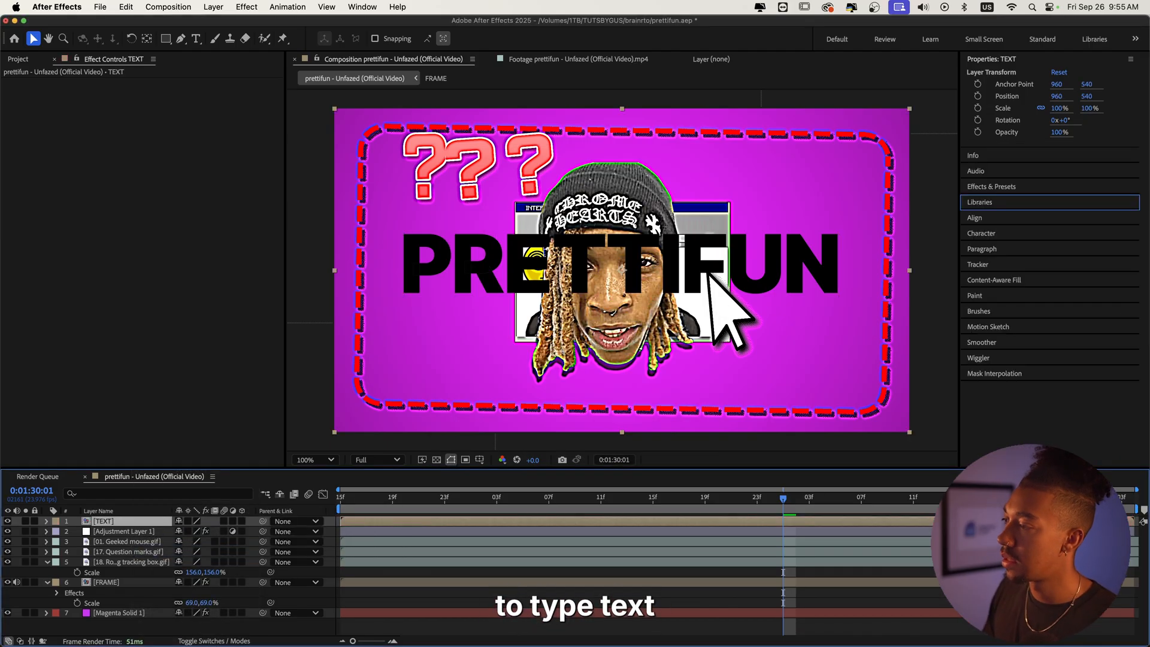
double_click(530, 517)
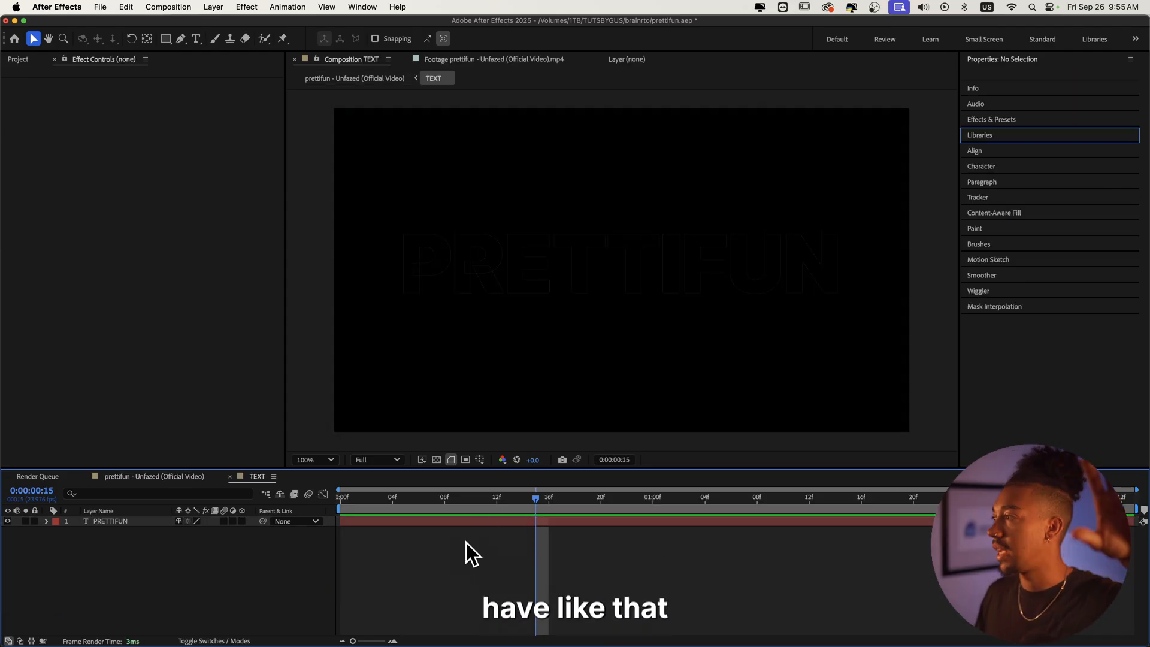
Step: Create a full-frame yellow solid with colour FFD100 in the TEXT composition
scroll(530, 244, "down", 2)
scroll(577, 309, "up", 2)
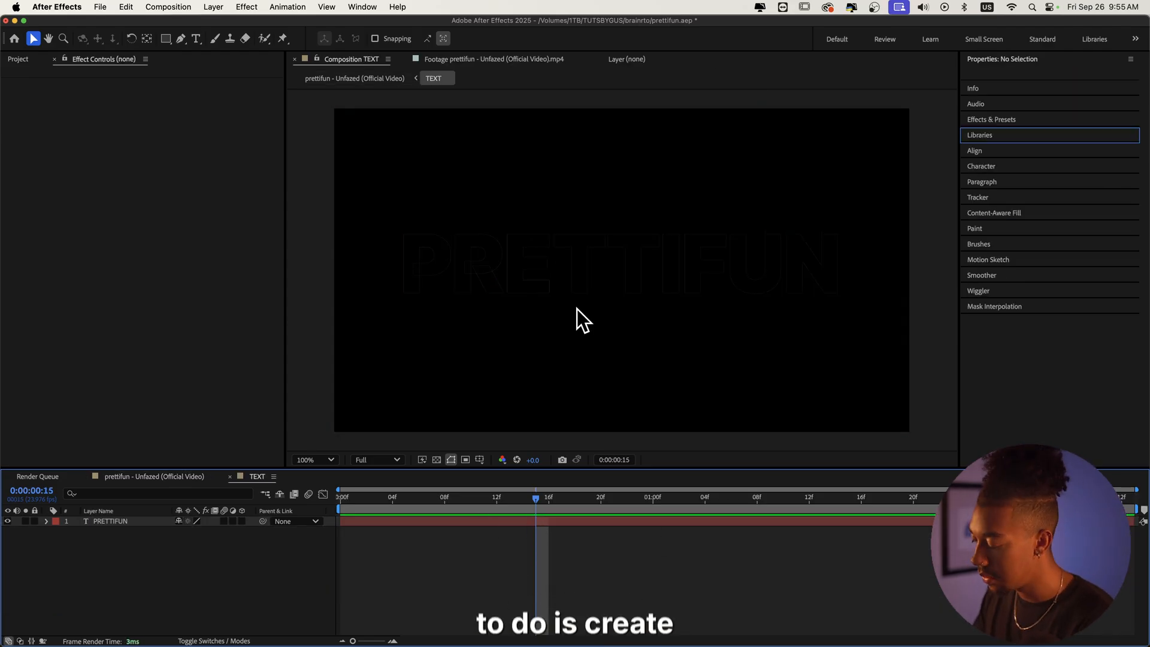
key("super+y")
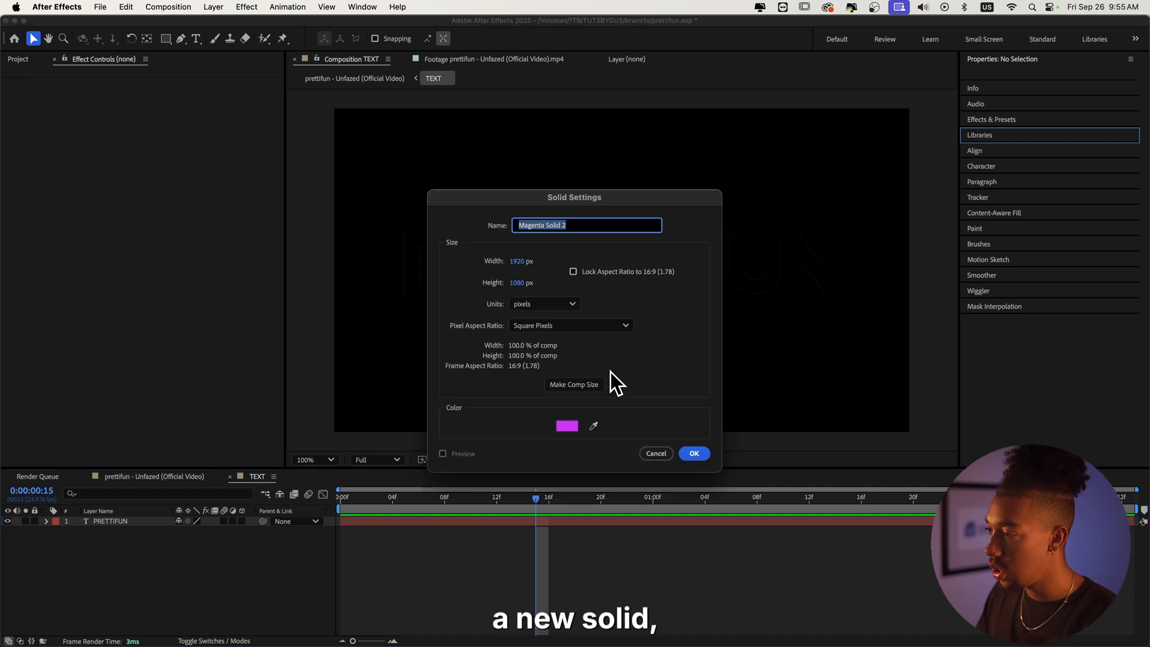
left_click(566, 426)
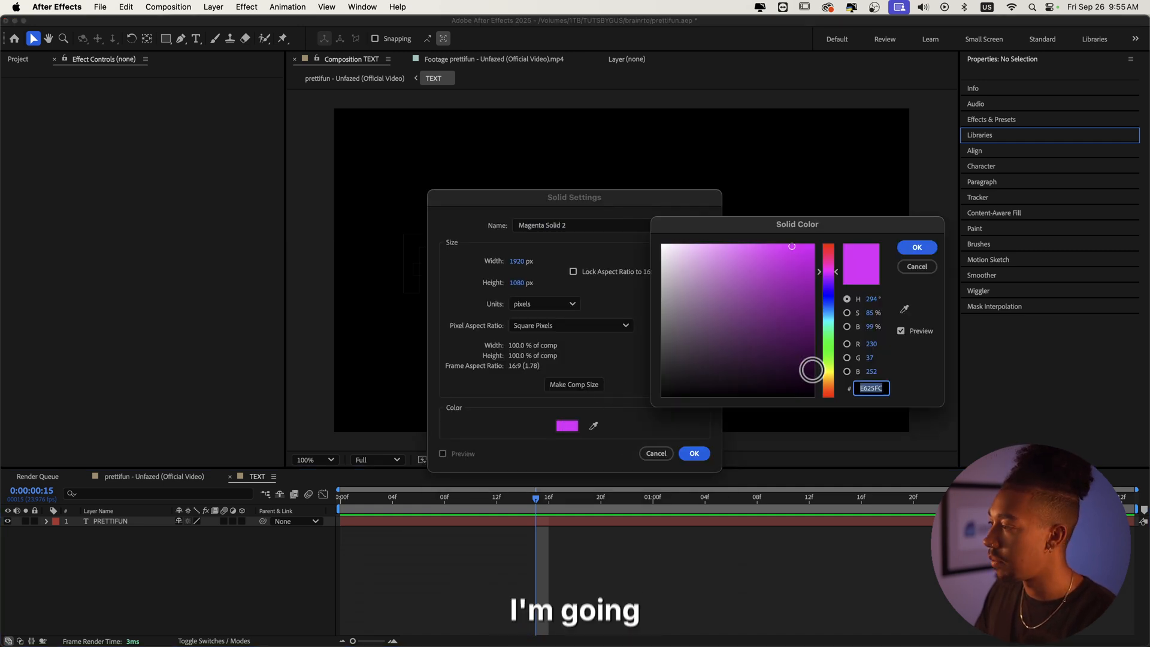
left_click(831, 378)
left_click_drag(831, 376, 835, 376)
left_click(813, 245)
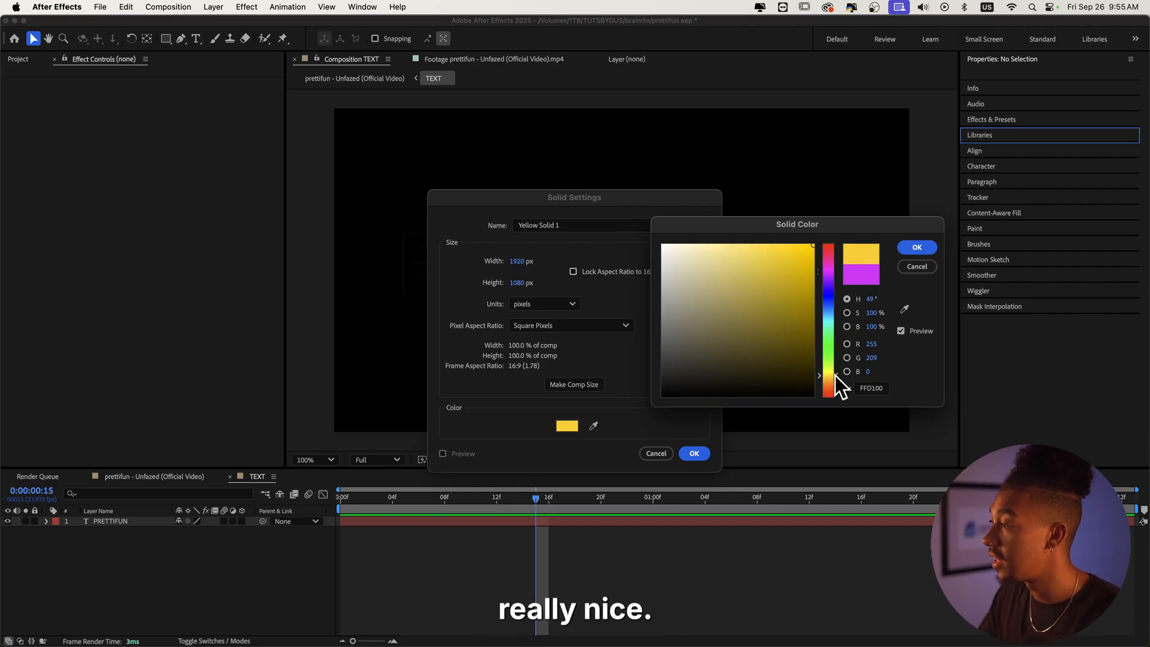
left_click(922, 246)
left_click(692, 454)
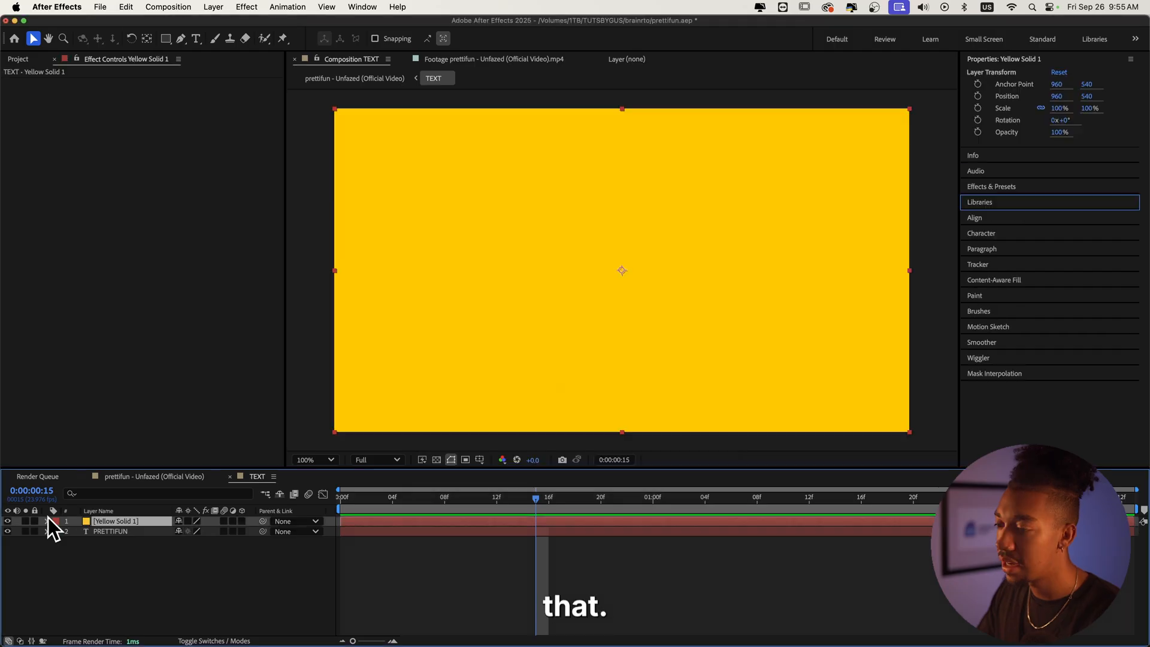
Step: Move the yellow solid beneath the PRETTIFUN text layer
left_click_drag(92, 522, 109, 541)
key("comma")
key("comma")
key("period")
key("period")
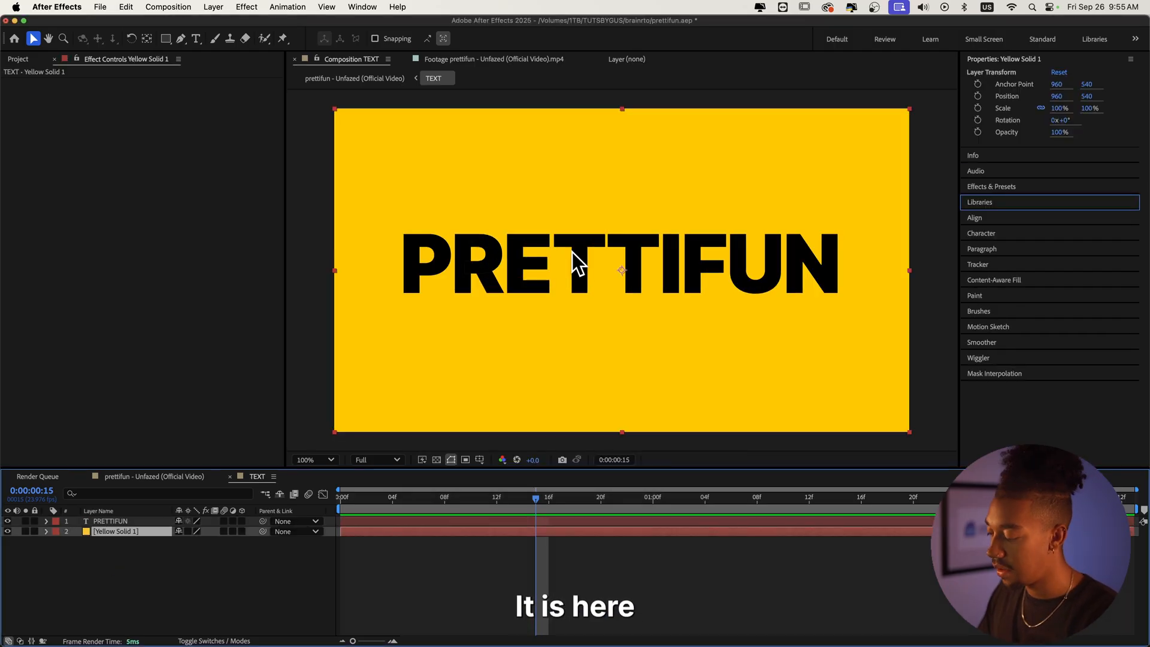
key("super+k")
left_click_drag(776, 281, 743, 298)
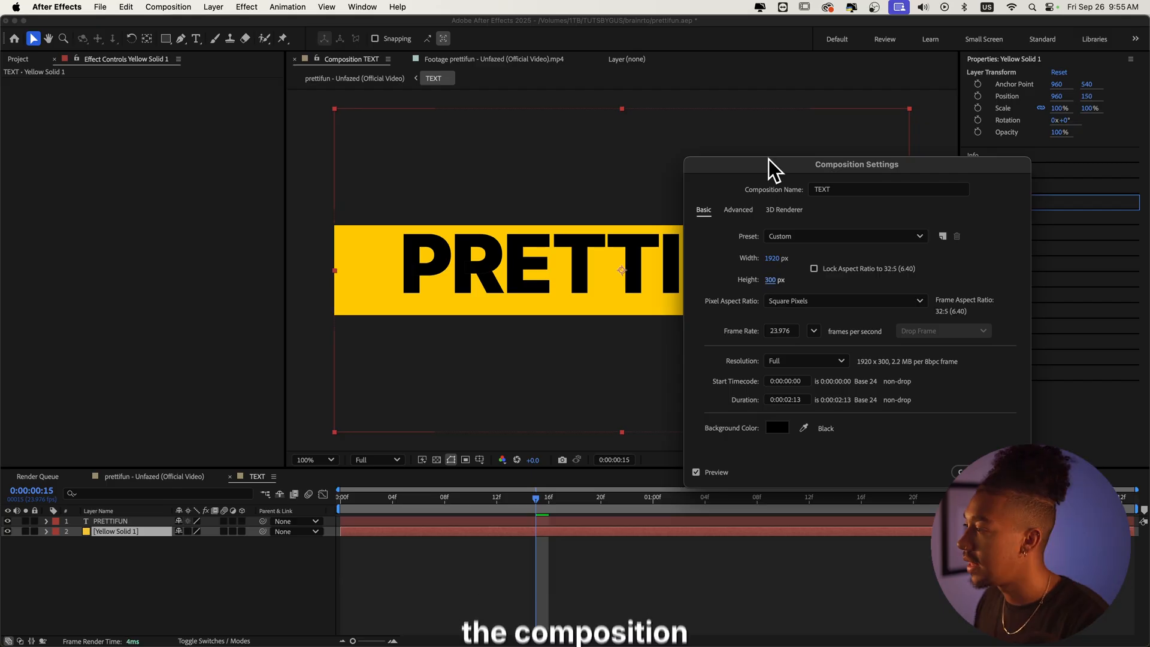
left_click_drag(768, 159, 879, 158)
key("Escape")
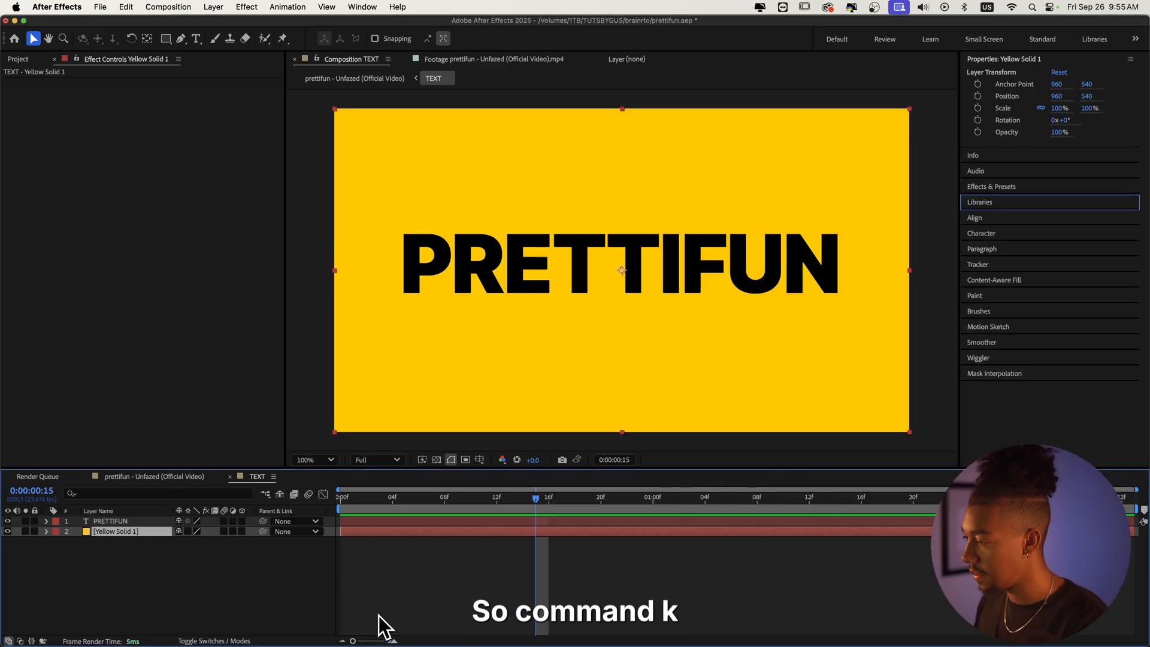
Step: Shrink the TEXT composition's frame to a narrow strip that tightly frames the PRETTIFUN title
key("super+k")
left_click_drag(887, 277, 943, 268)
left_click_drag(886, 164, 257, 335)
left_click_drag(252, 429, 239, 451)
key("Return")
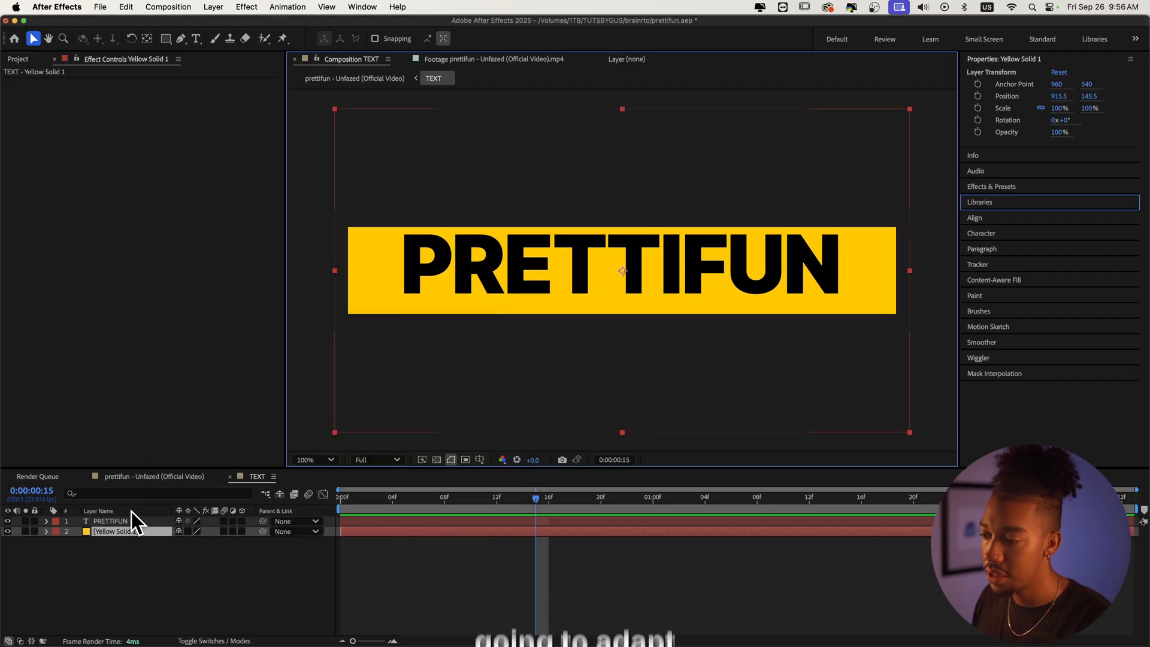
Step: Align the PRETTIFUN text layer to the horizontal centre of the composition
left_click(132, 521)
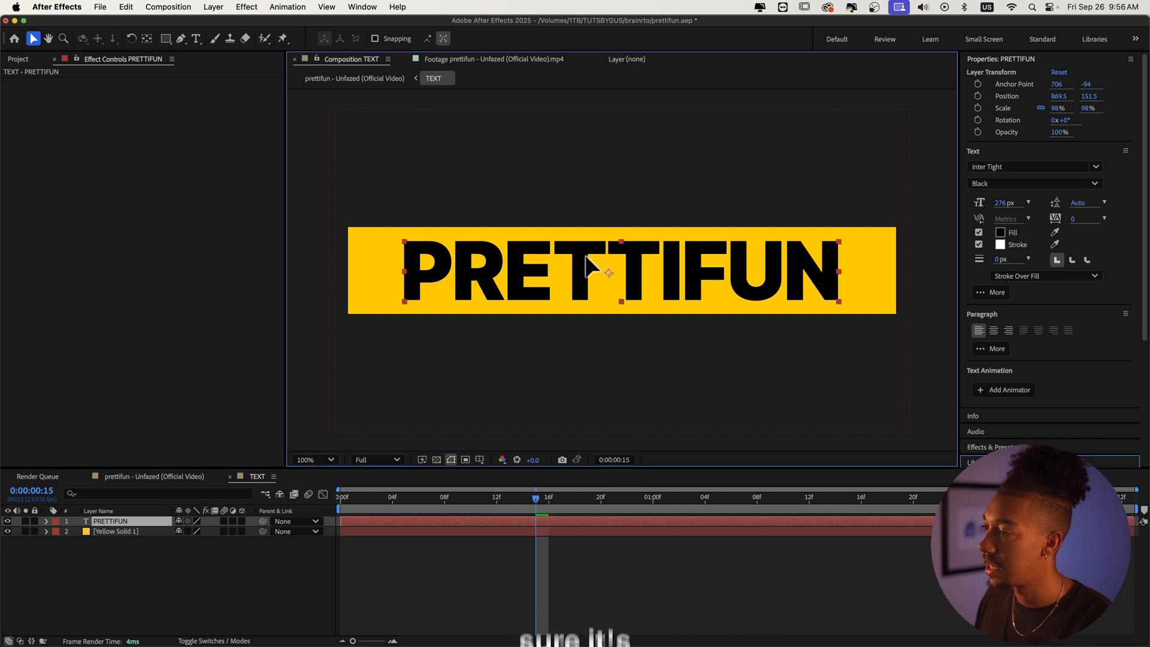
scroll(1021, 423, "down", 5)
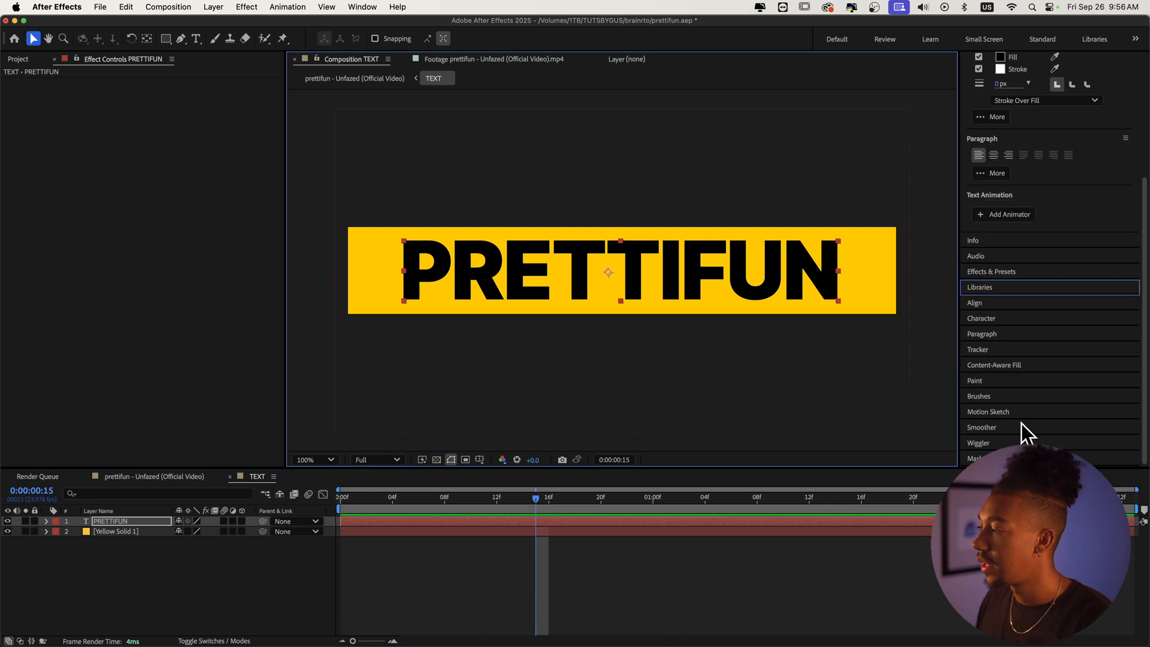
left_click(979, 304)
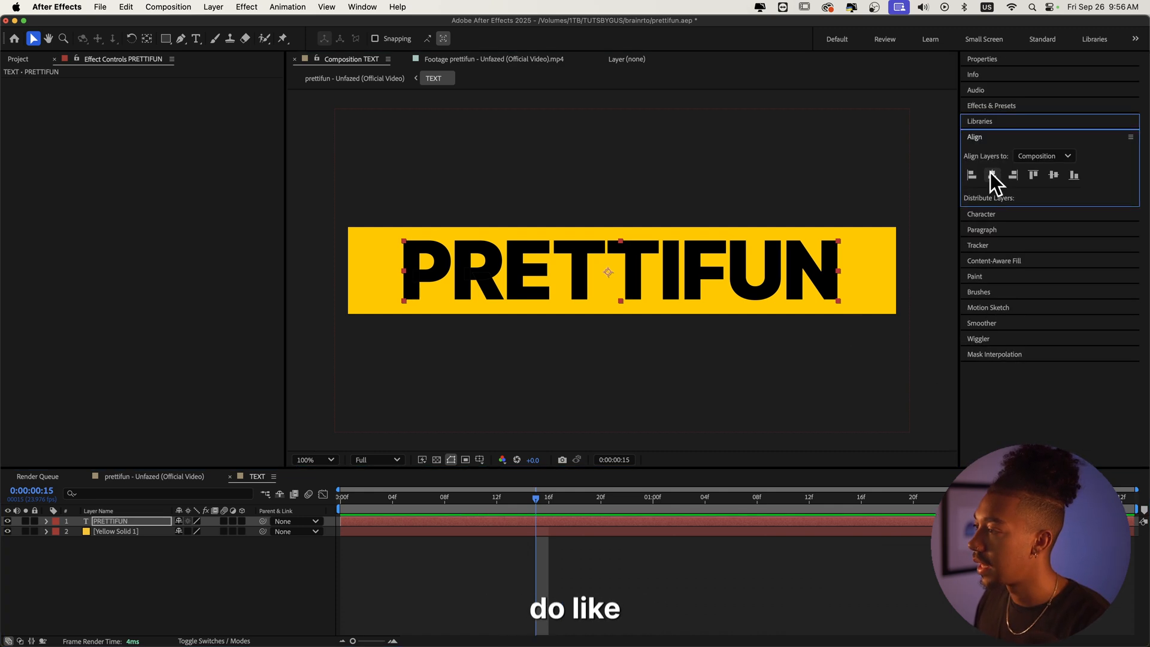
left_click(992, 174)
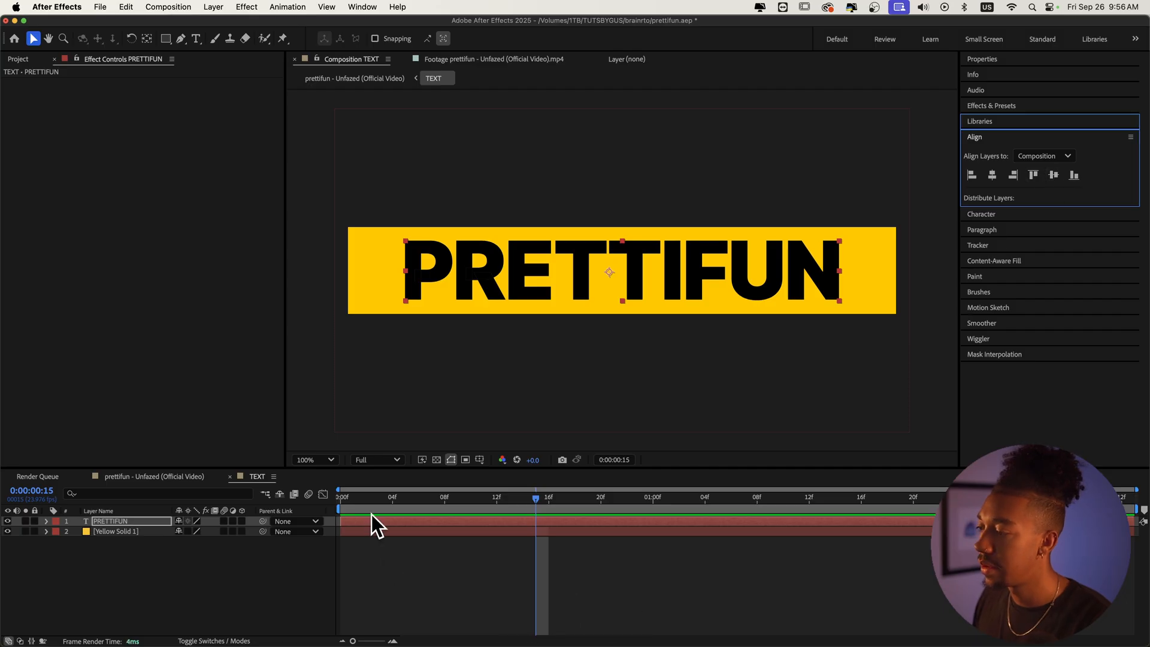
Step: Search the effects presets for drop shadow and apply 3D: Drop Shadow (1 click) to the PRETTIFUN text
left_click(378, 561)
left_click(642, 528)
left_click(649, 521)
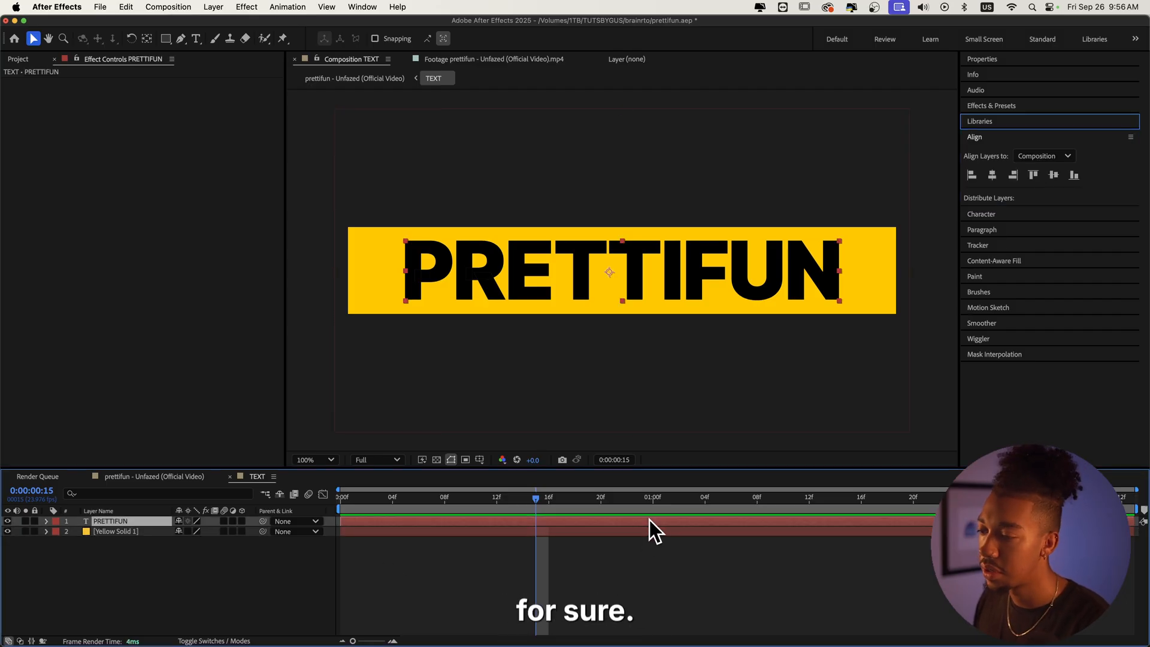
left_click(1078, 105)
left_click(1014, 118)
type("drop s")
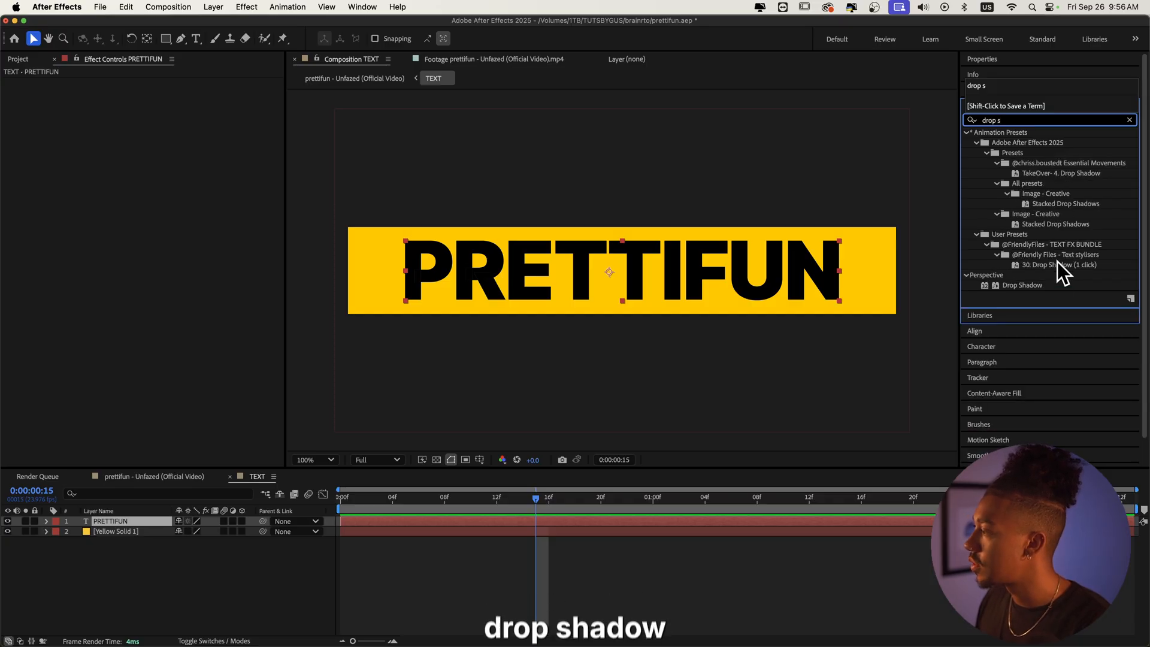
double_click(1057, 262)
left_click(161, 233)
left_click(578, 576)
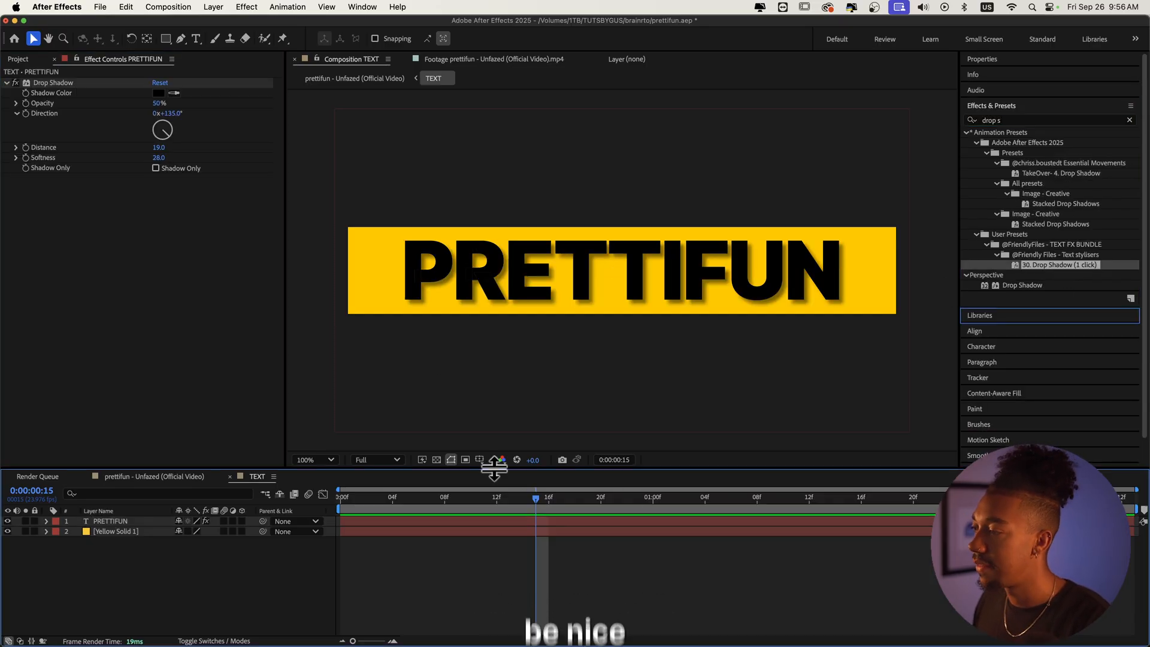
Step: Return to the main composition and apply CC RepeTile to the TEXT pre-comp layer
left_click(378, 83)
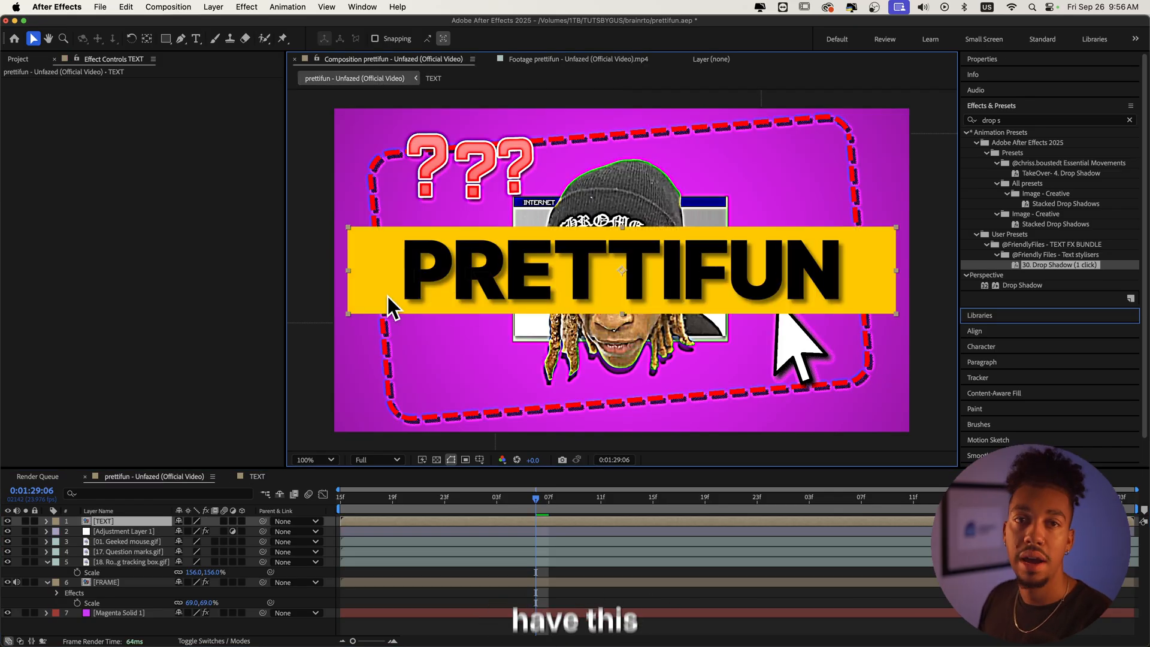
left_click(1021, 121)
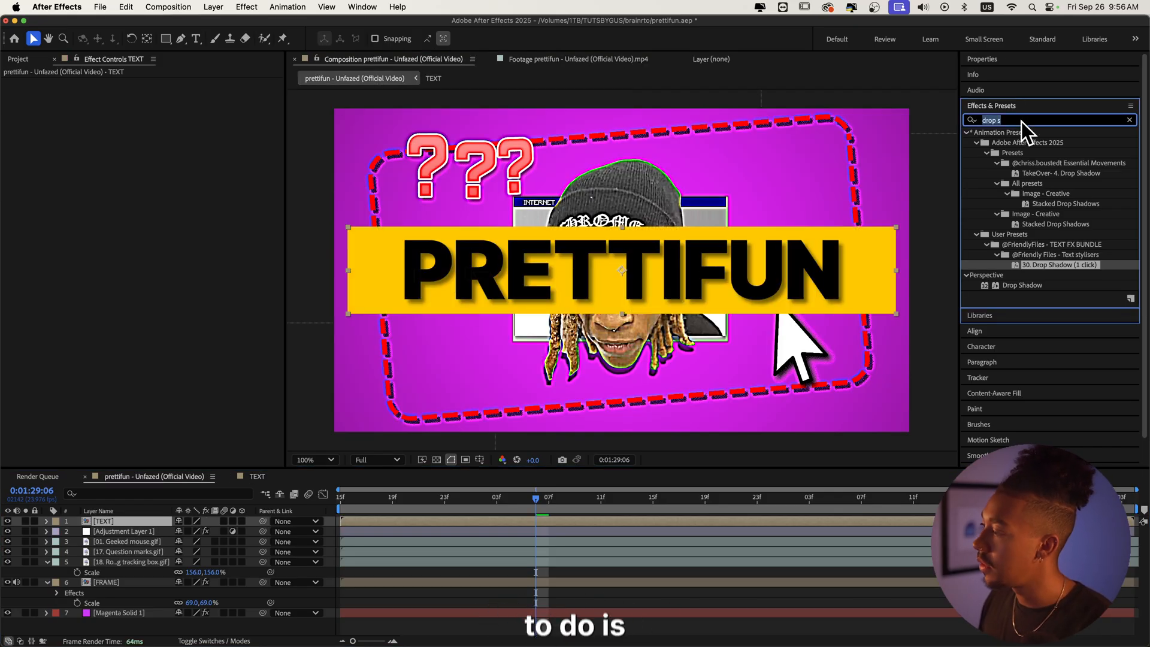
type("repetile")
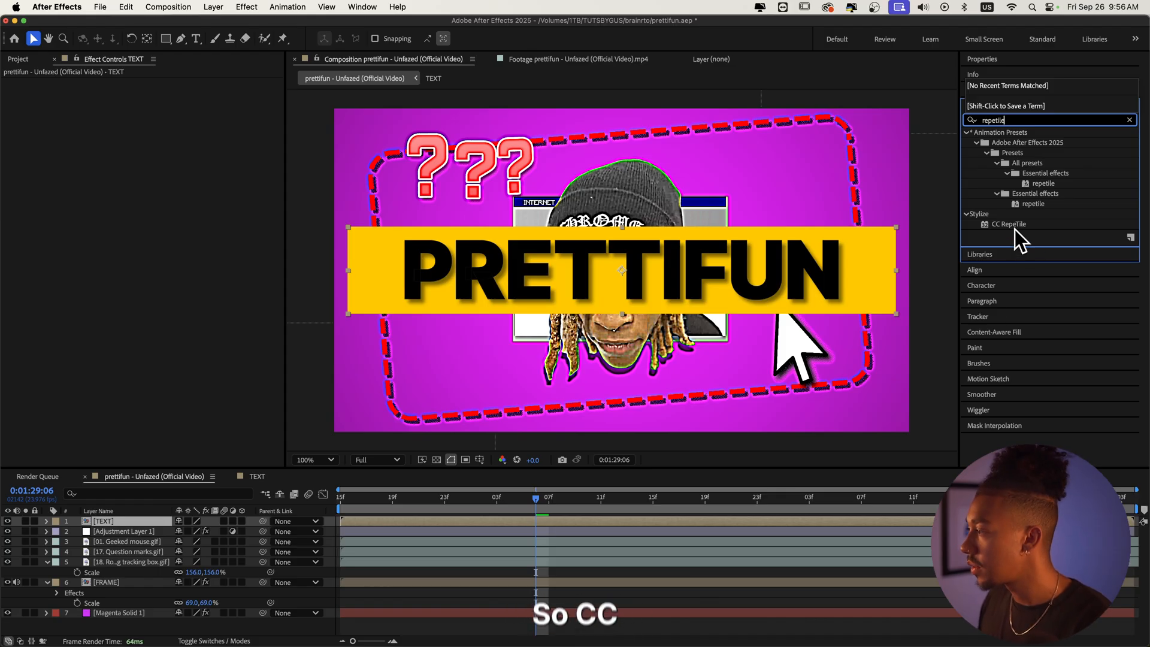
left_click_drag(1014, 229, 509, 521)
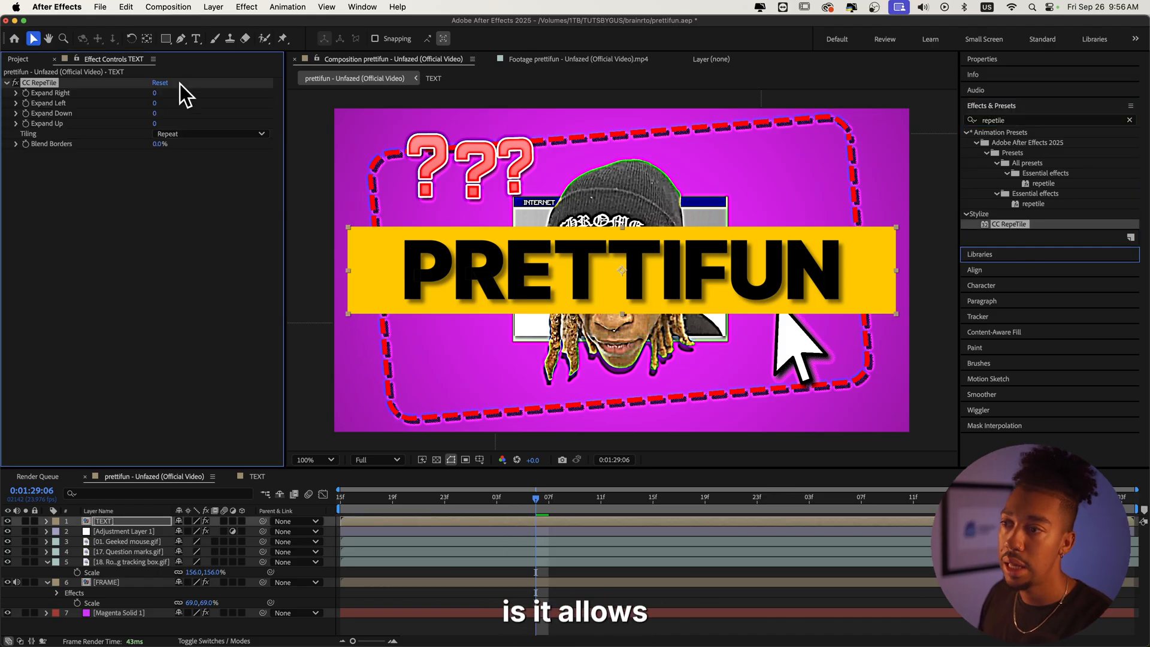
Step: Set CC RepeTile's Expand Right, Left, Down and Up values to 6000
left_click_drag(235, 85, 325, 182)
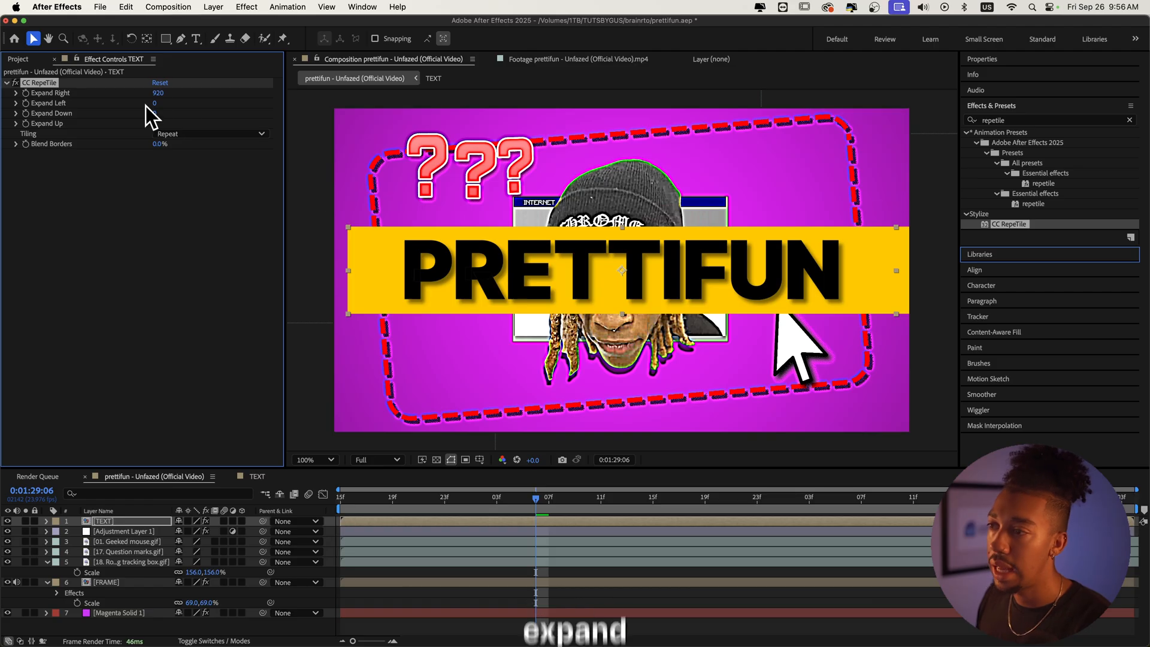
left_click_drag(156, 104, 327, 110)
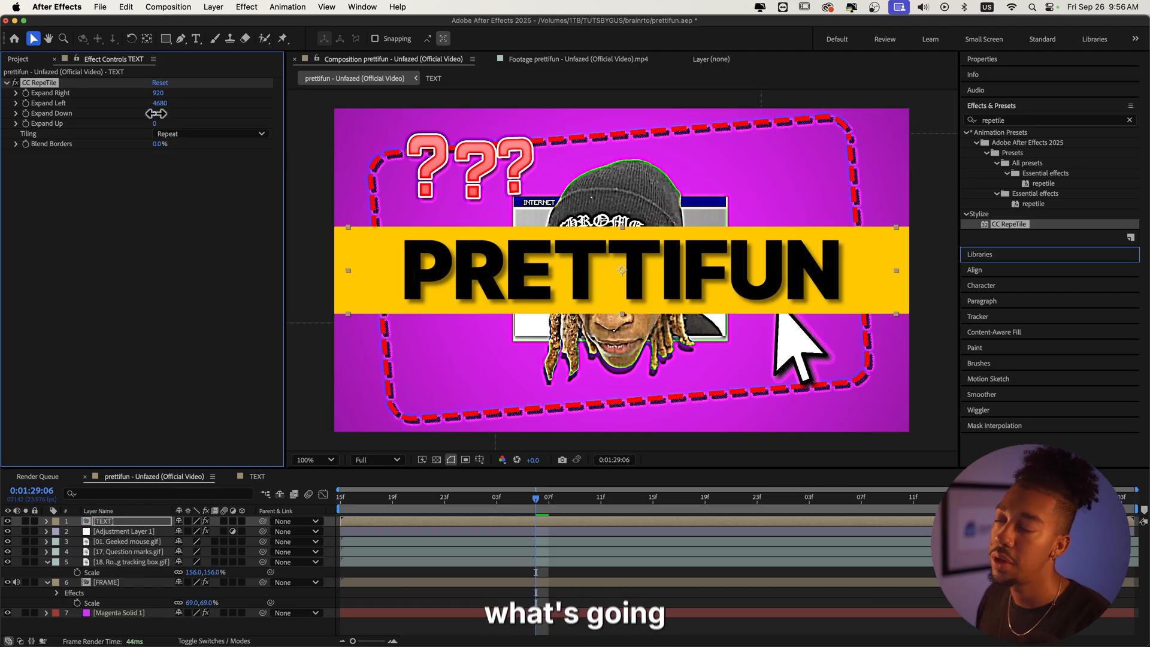
left_click_drag(156, 113, 400, 116)
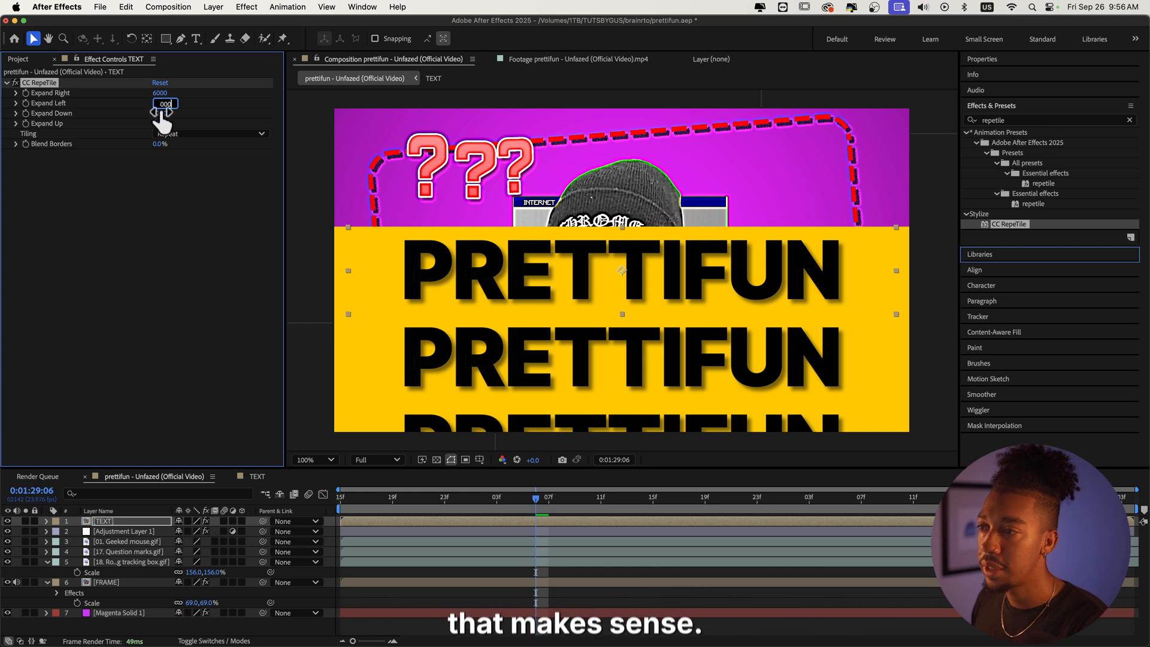
key("Return")
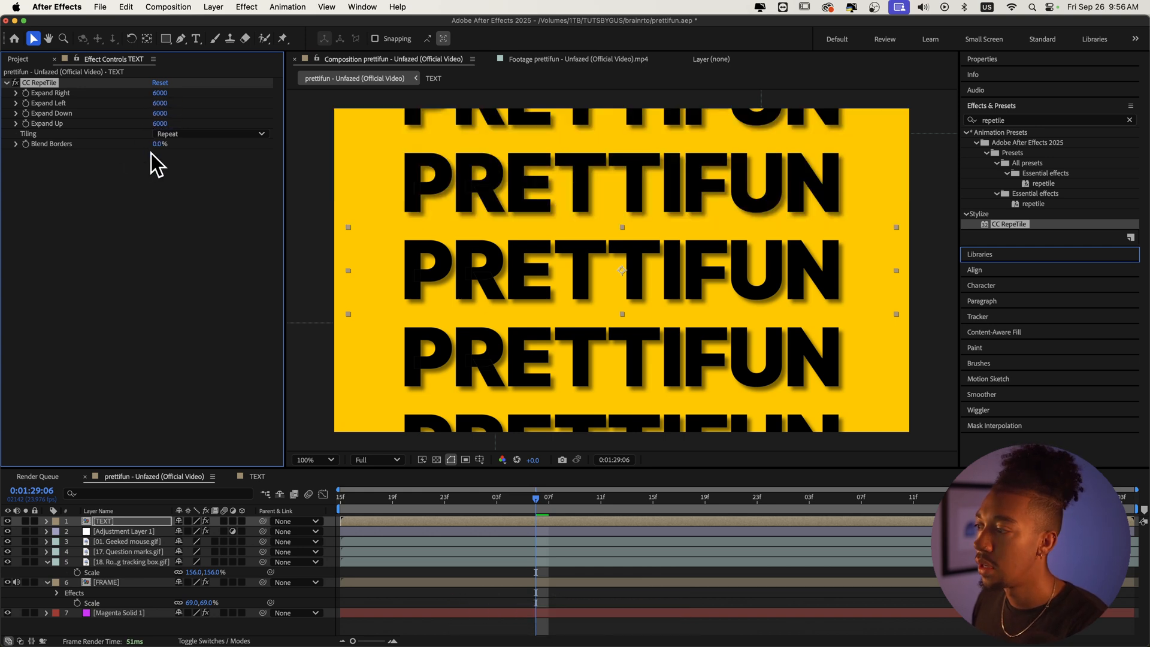
Step: Set CC RepeTile's Expand Down and Expand Up to 0 so the title tiles only horizontally
scroll(688, 326, "down", 1)
scroll(587, 306, "up", 1)
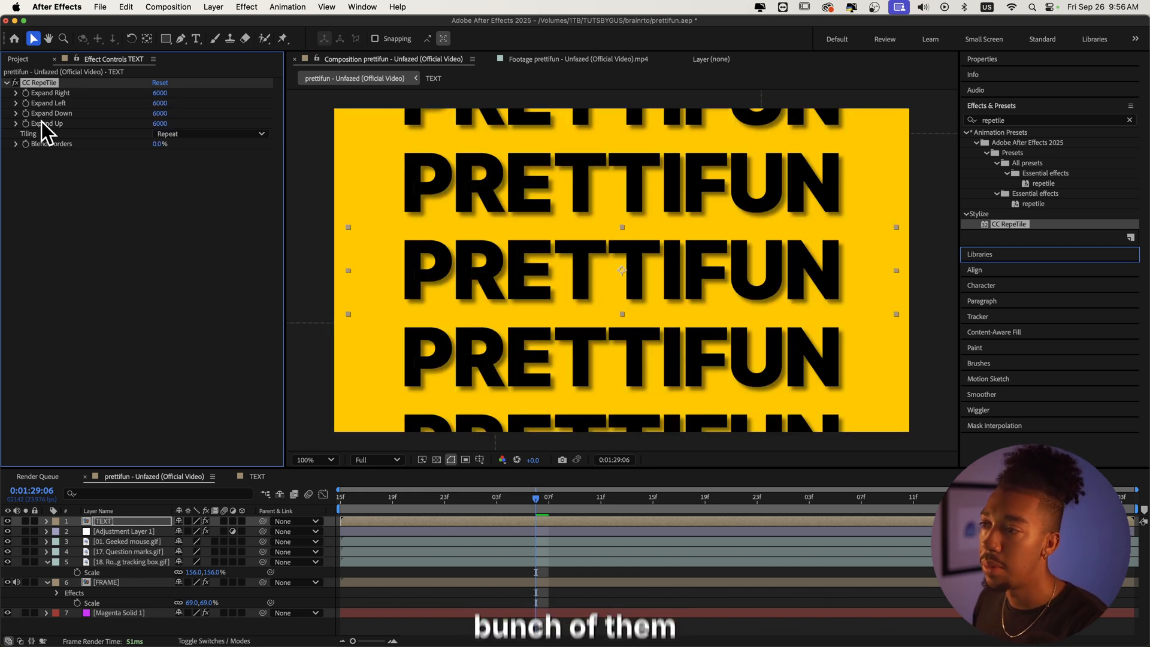
type("0")
left_click(159, 124)
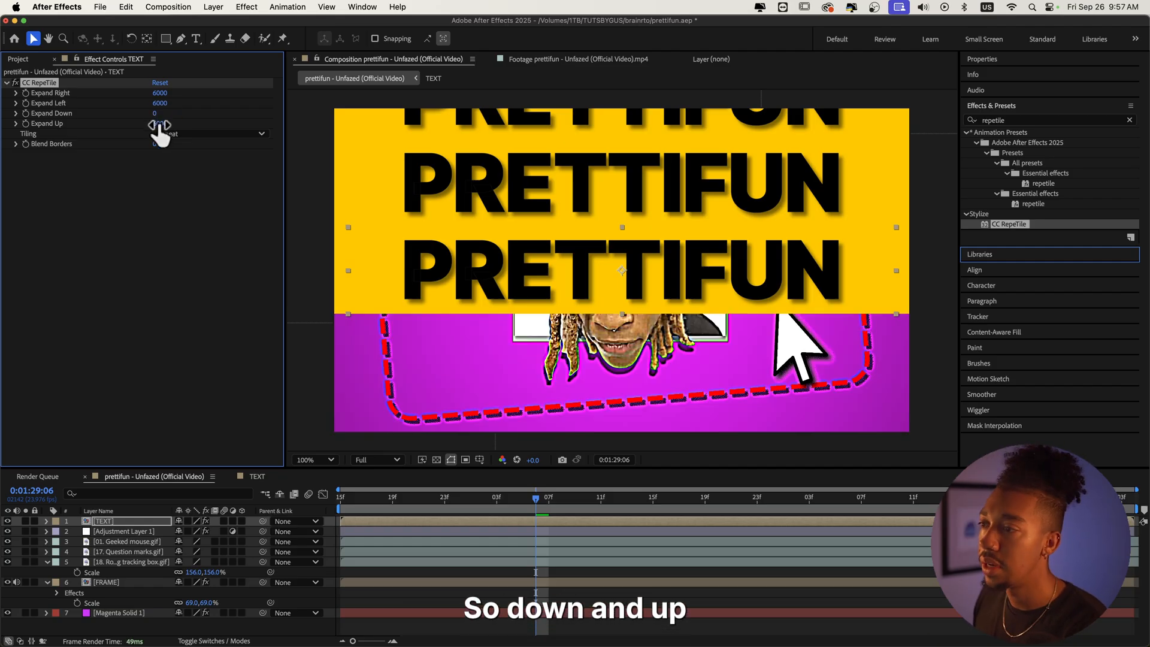
type("0")
key("Return")
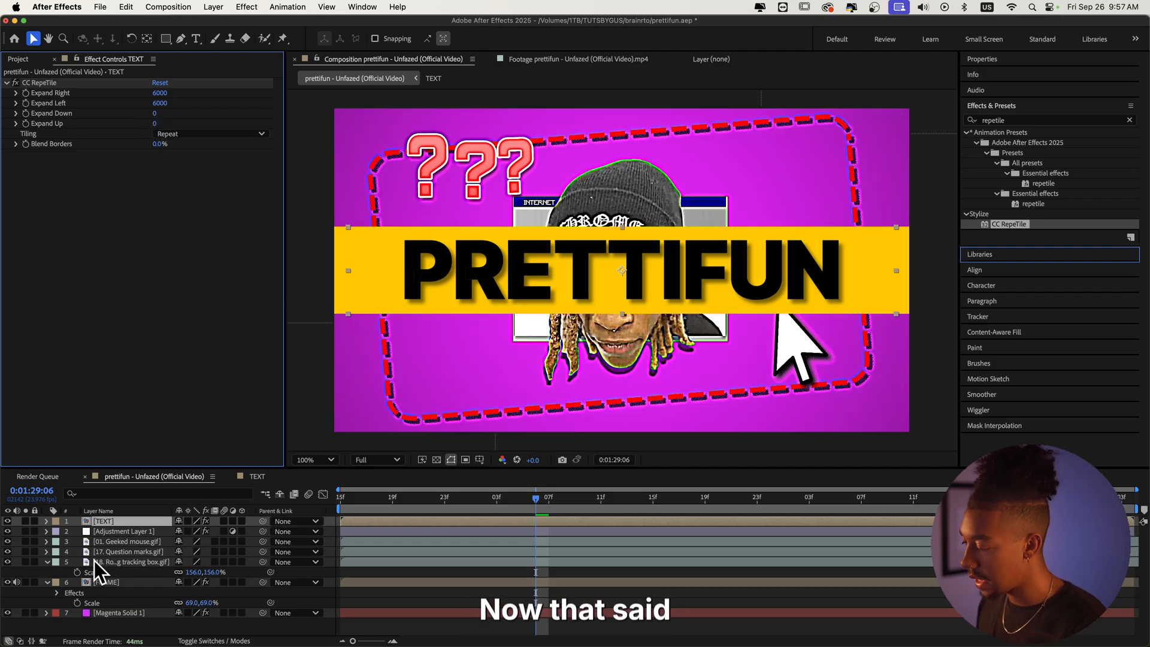
Step: Set the TEXT layer's Position to 960, 950, placing the title banner at the bottom of the frame
left_click(132, 519)
key("p")
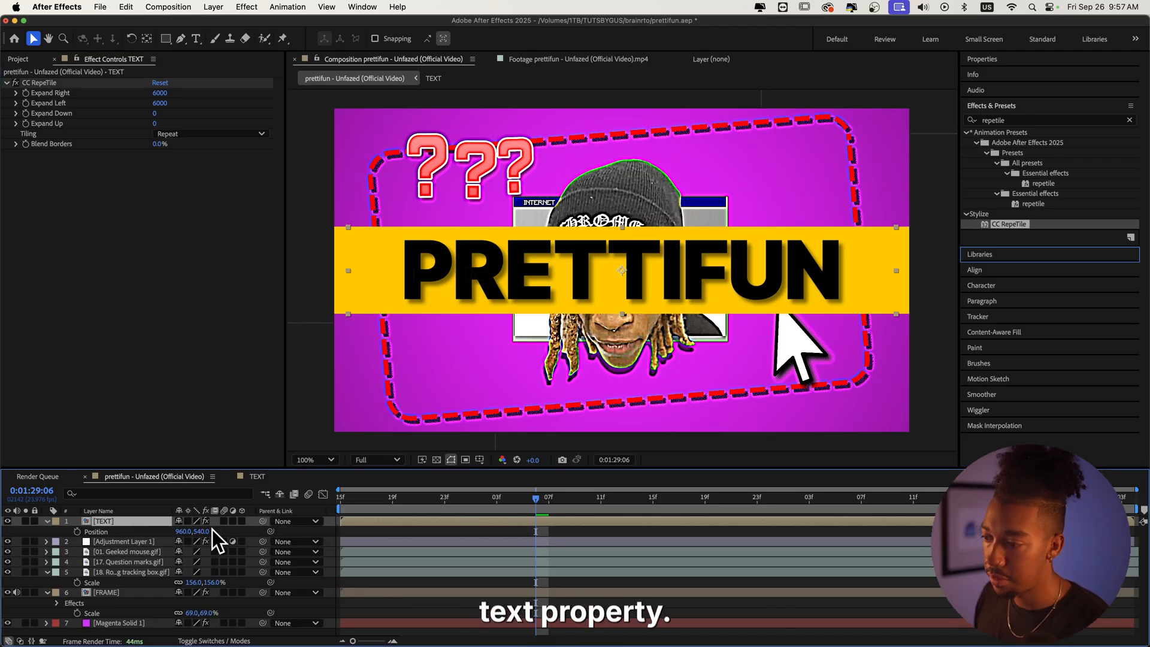
left_click_drag(202, 531, 234, 528)
left_click_drag(384, 499, 262, 509)
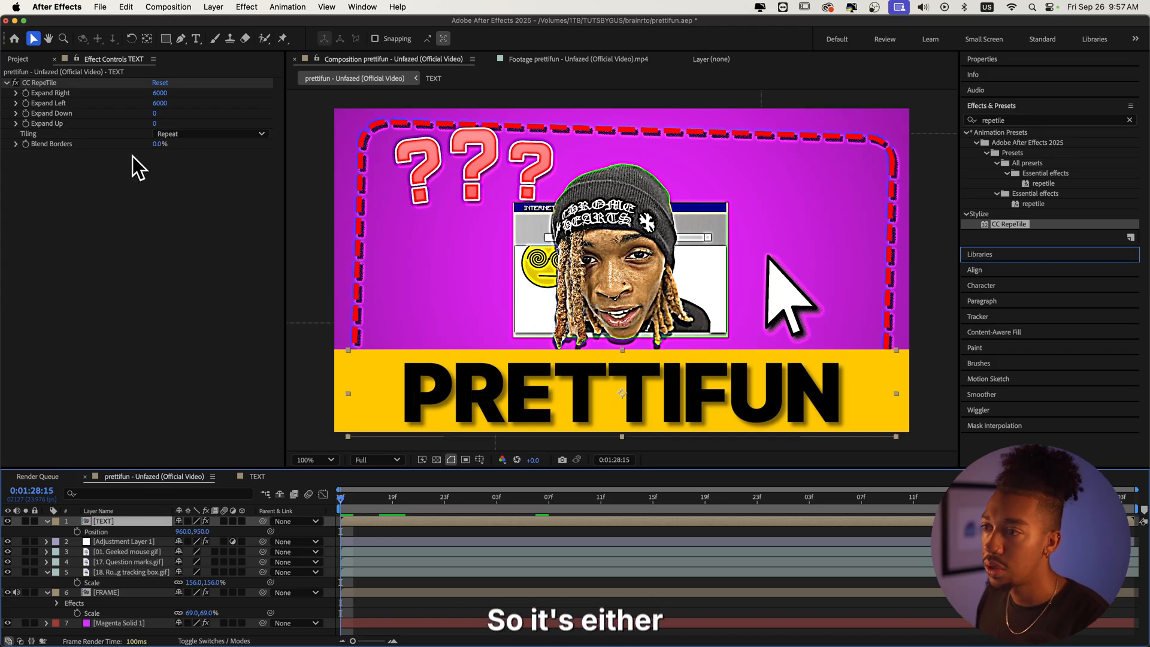
left_click_drag(183, 531, 349, 528)
key("super+z")
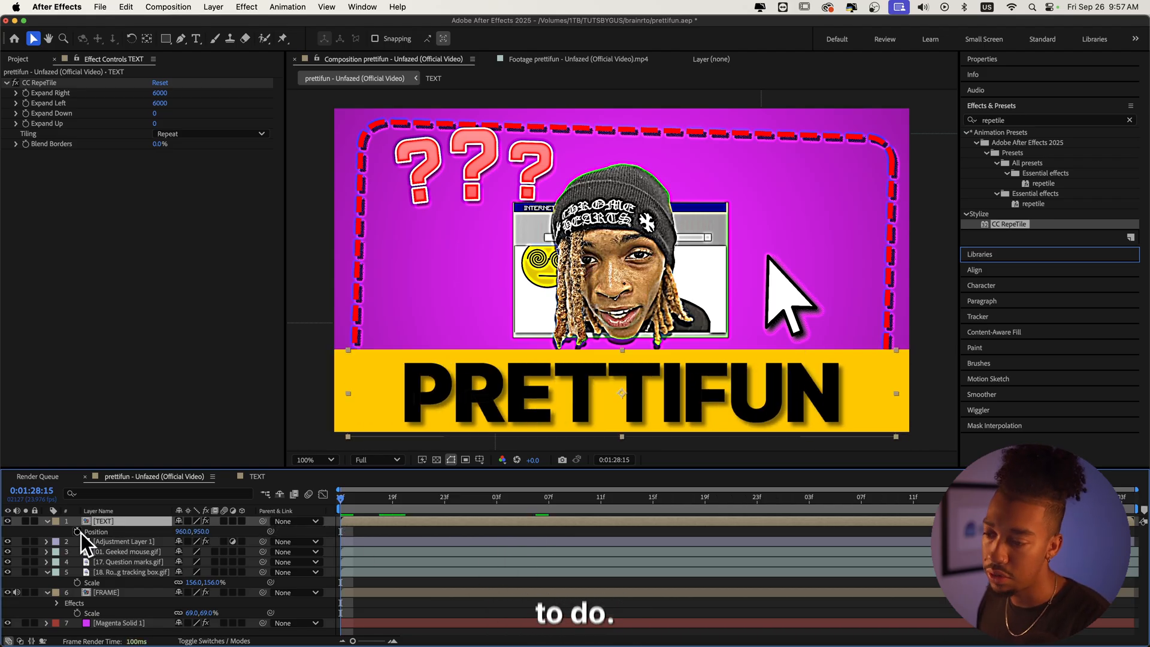
Step: Keyframe the TEXT layer's Position, moving it to x 2458 at the end of the timeline, and preview
left_click(78, 531)
left_click(431, 497)
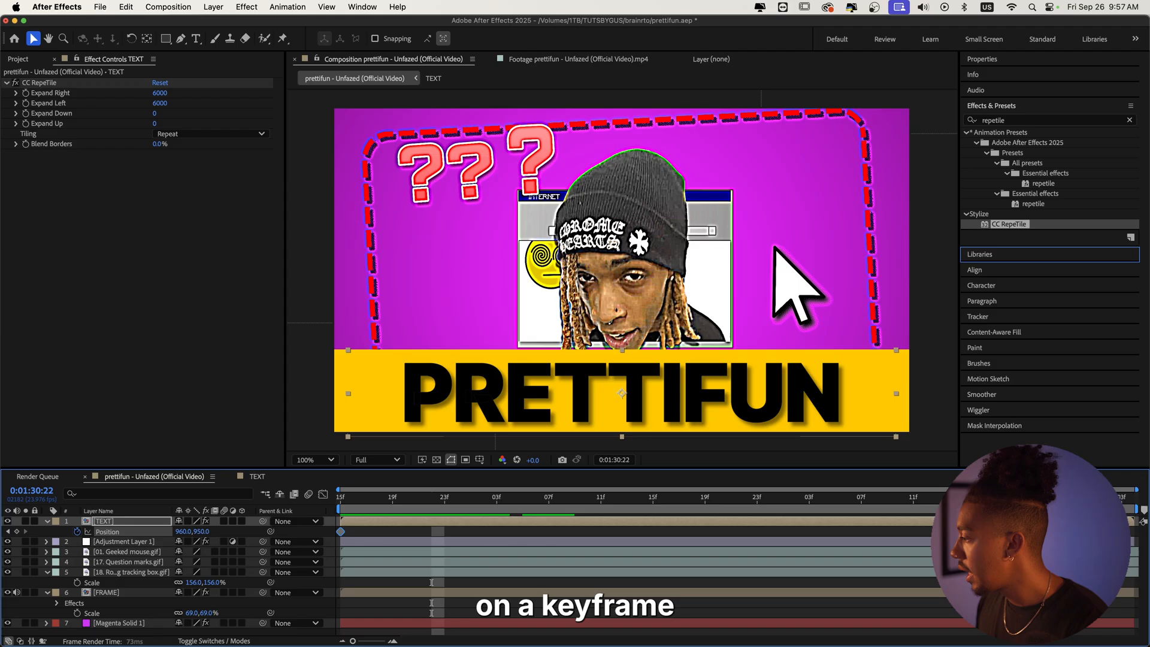
key("End")
left_click_drag(182, 531, 207, 527)
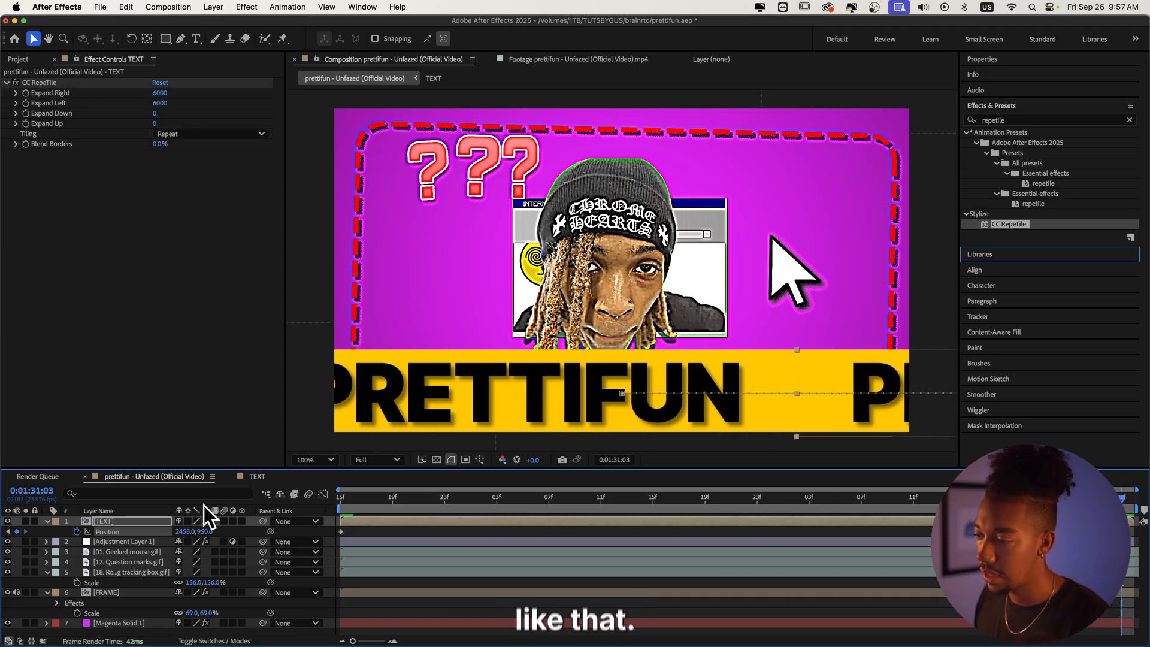
key("space")
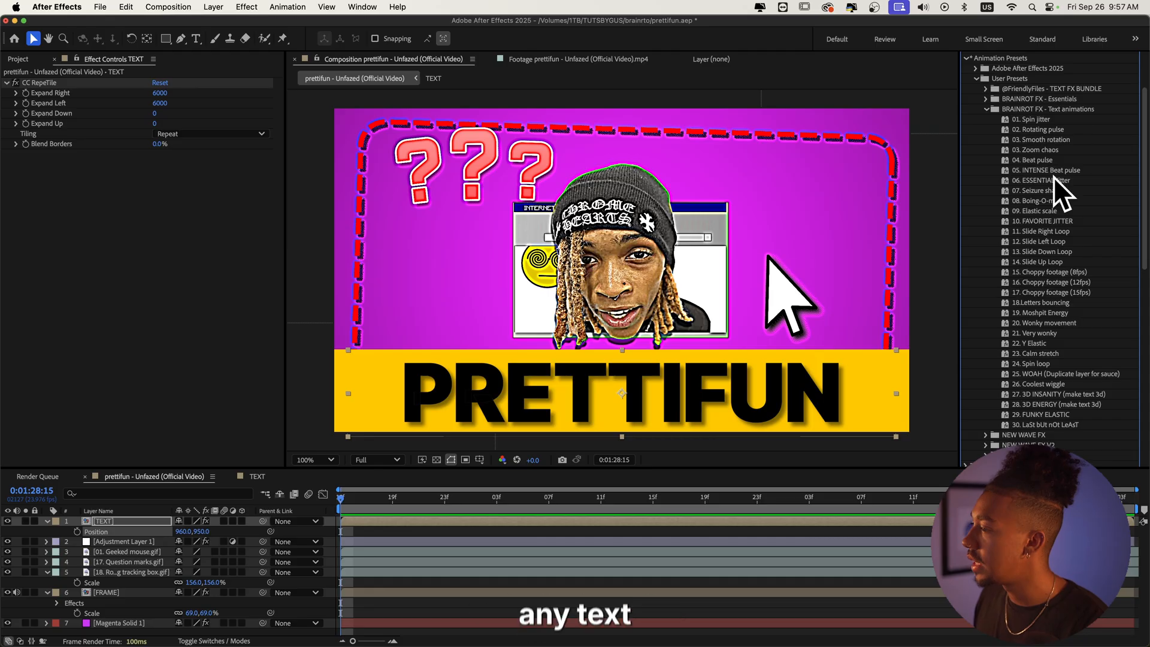
Step: Apply the 11. Slide Right Loop preset from BRAINROT FX - Text animations to the TEXT layer and preview
left_click(1065, 231)
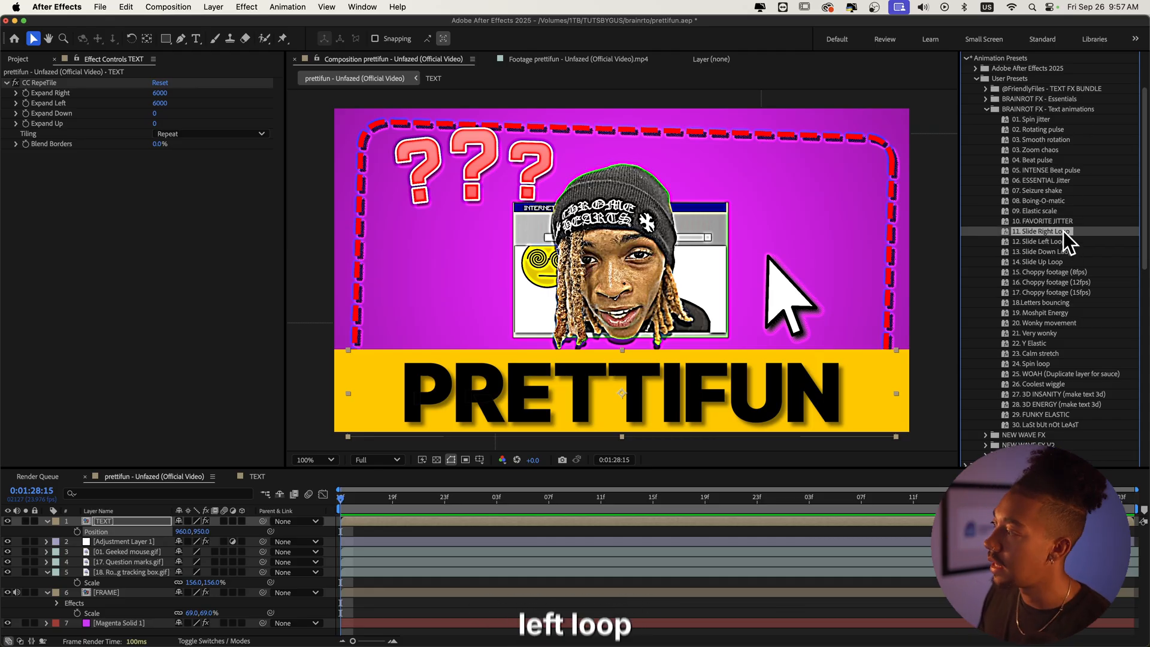
left_click_drag(1065, 231, 115, 519)
key("space")
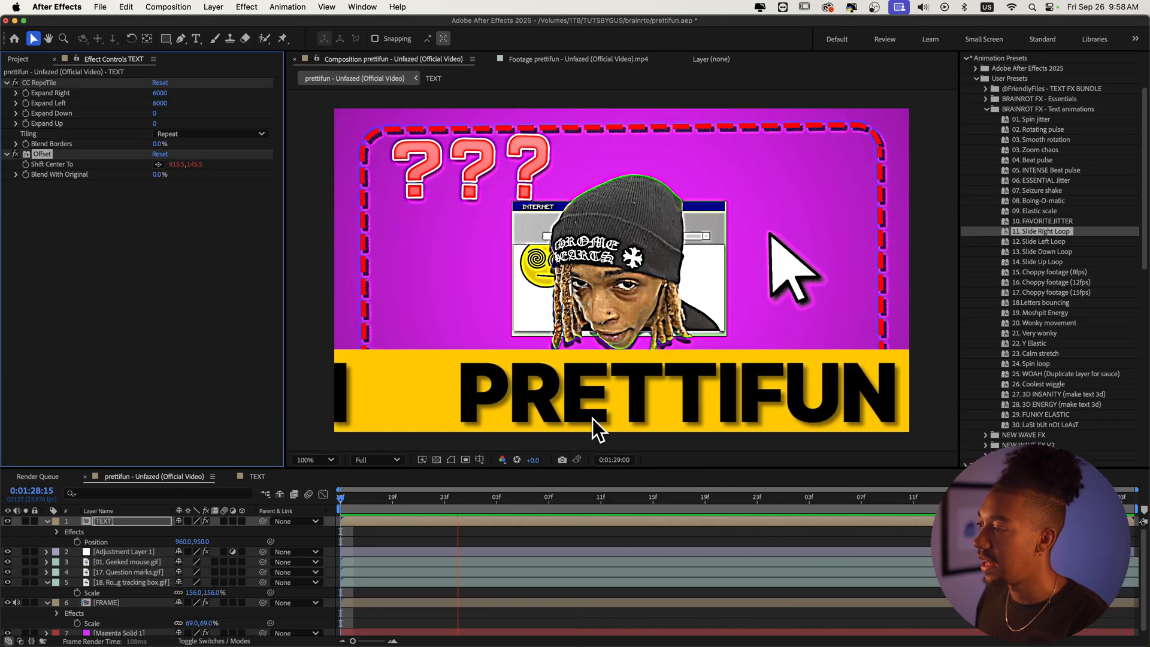
Step: Duplicate the TEXT layer and set the copy's Position Y to 140, placing a second title banner at the top
key("space")
left_click(139, 521)
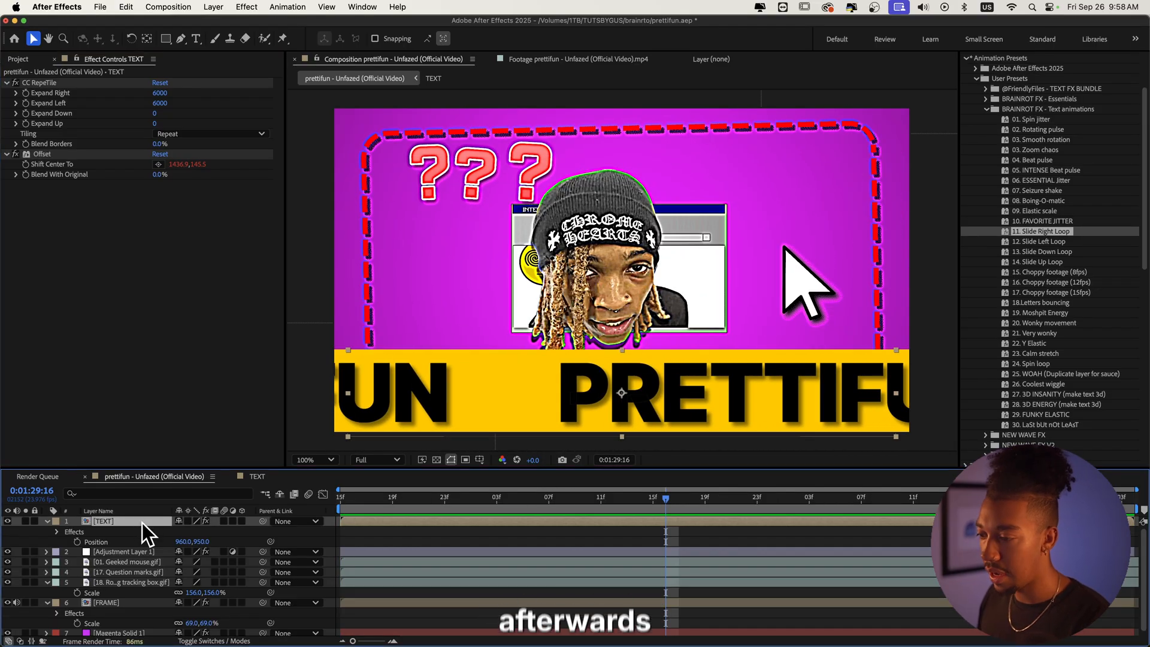
key("super+d")
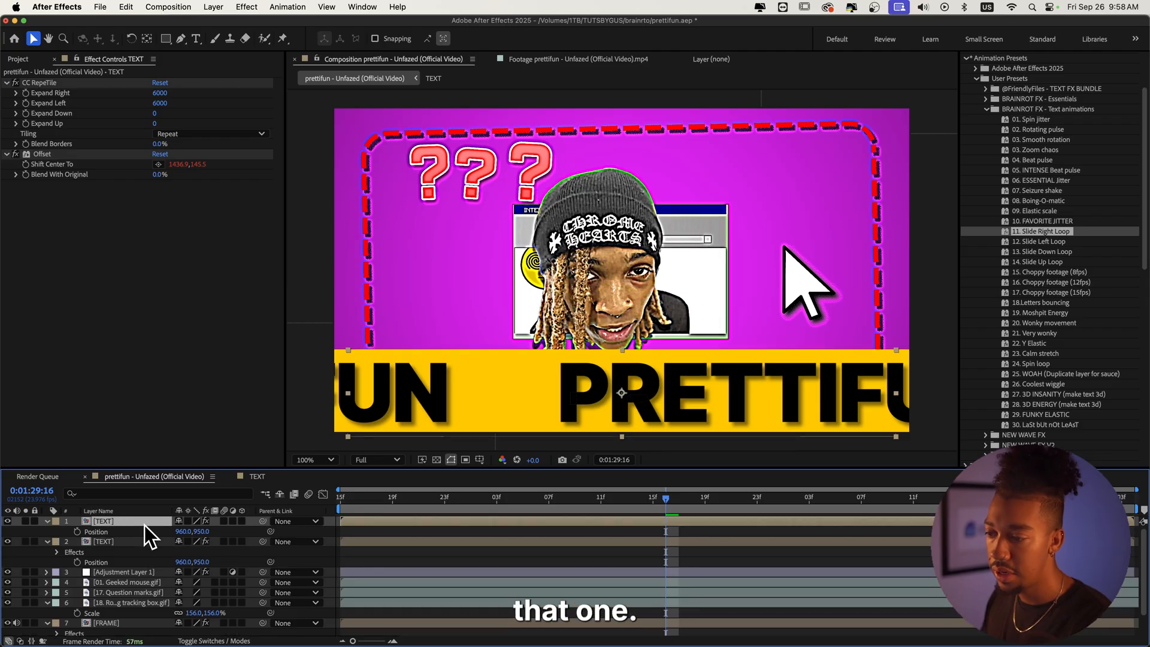
left_click_drag(201, 531, 112, 623)
scroll(123, 544, "down", 2)
scroll(122, 543, "up", 2)
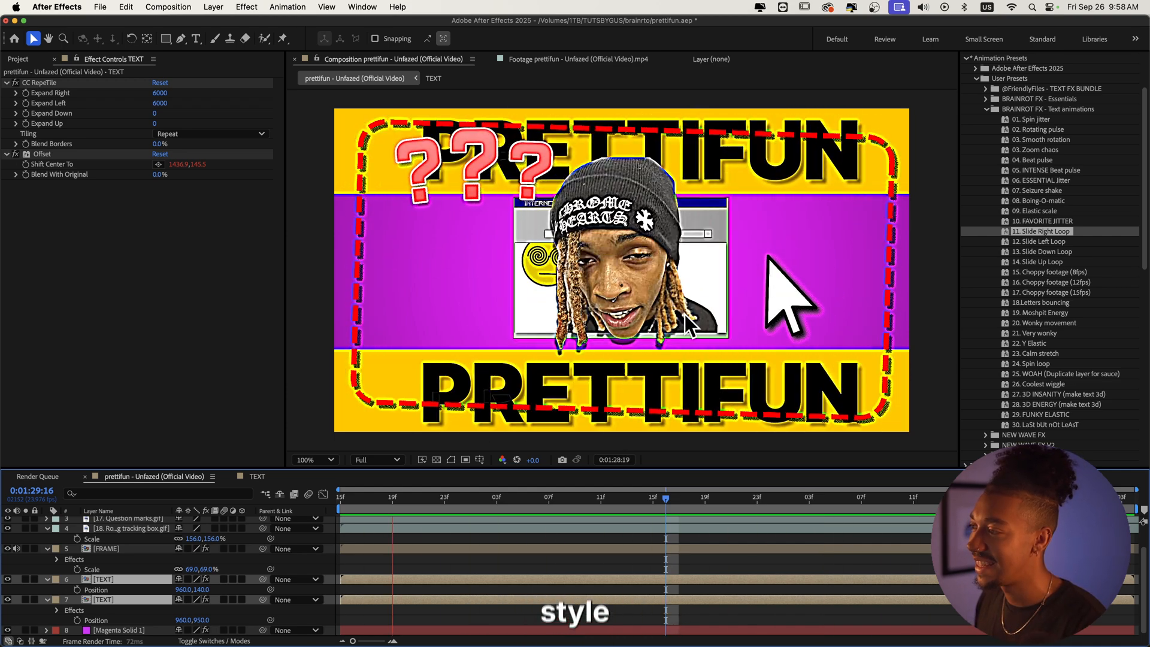
Step: Remove the top TEXT copy's Offset effect, apply the 12. Slide Left Loop preset to it instead, and preview
left_click(113, 579)
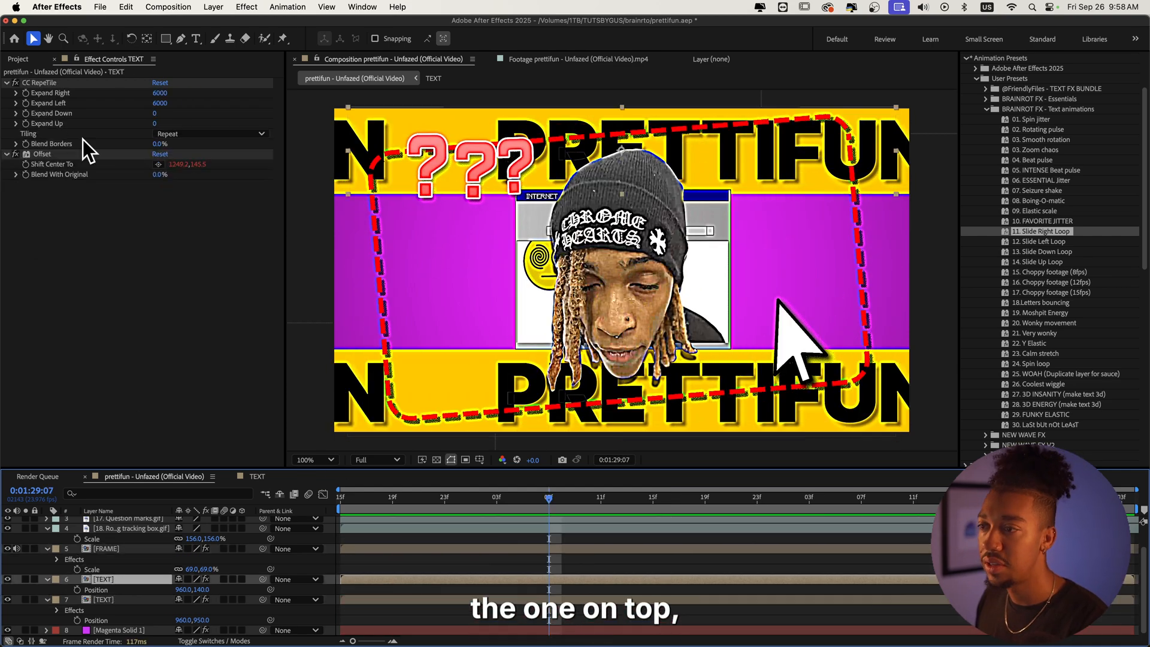
left_click(45, 170)
key("Delete")
left_click_drag(1040, 241, 136, 575)
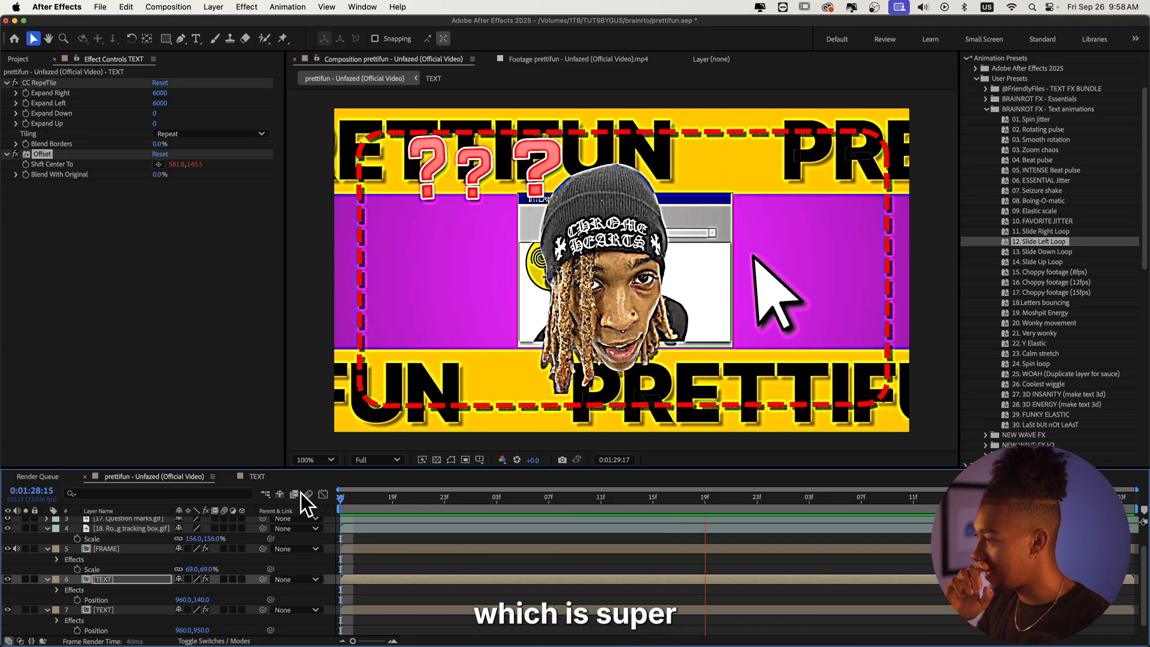
key("space")
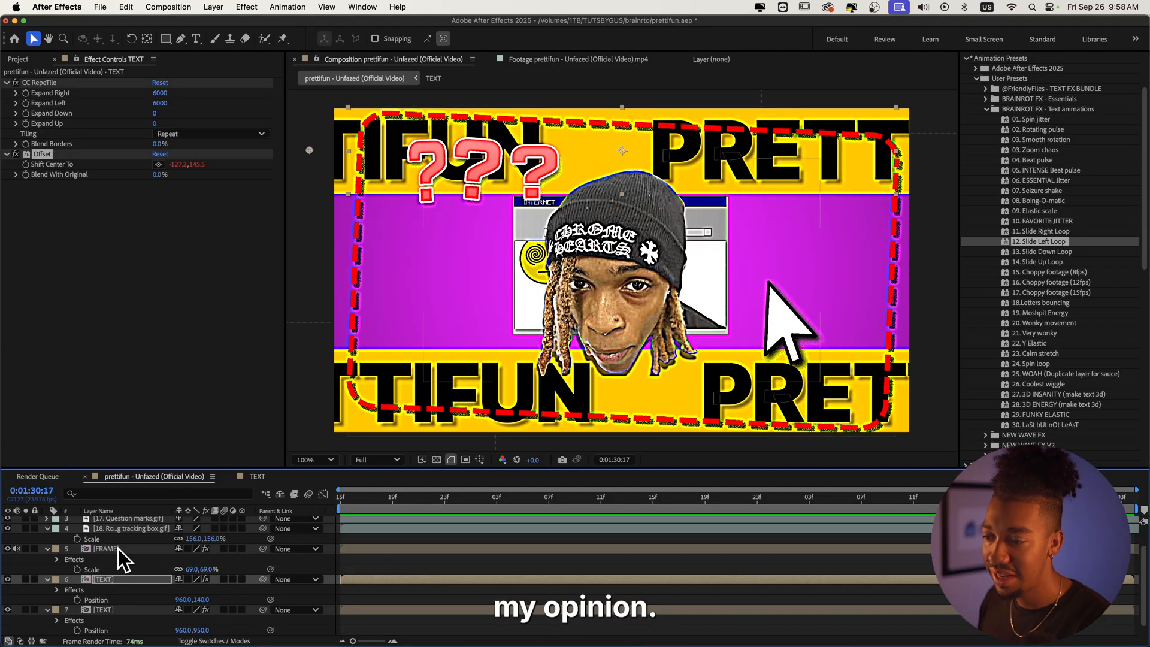
Step: Set the FRAME layer's Scale to 83% and delete its Transform effect
left_click(120, 547)
left_click_drag(189, 570, 203, 566)
key("space")
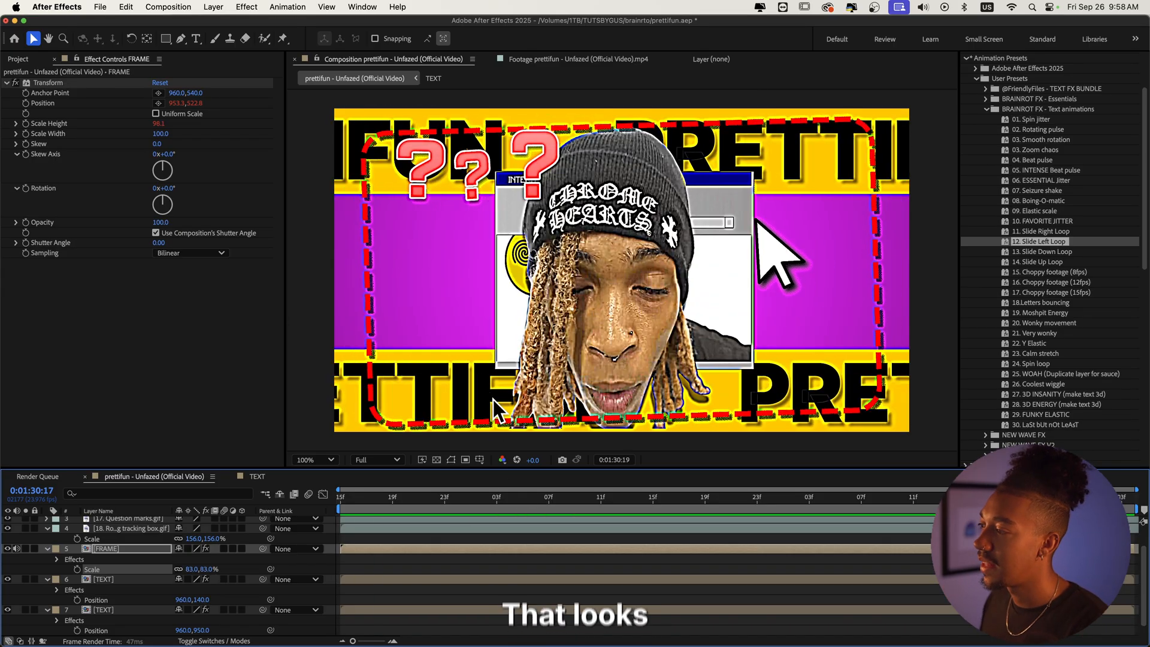
left_click(53, 83)
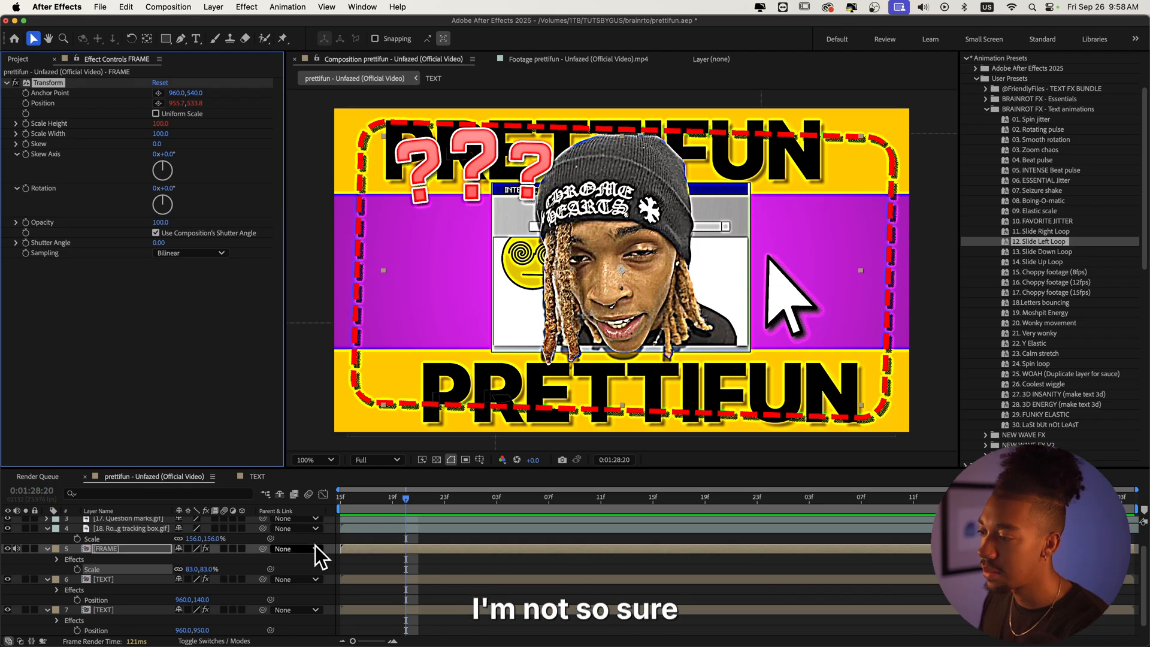
key("Delete")
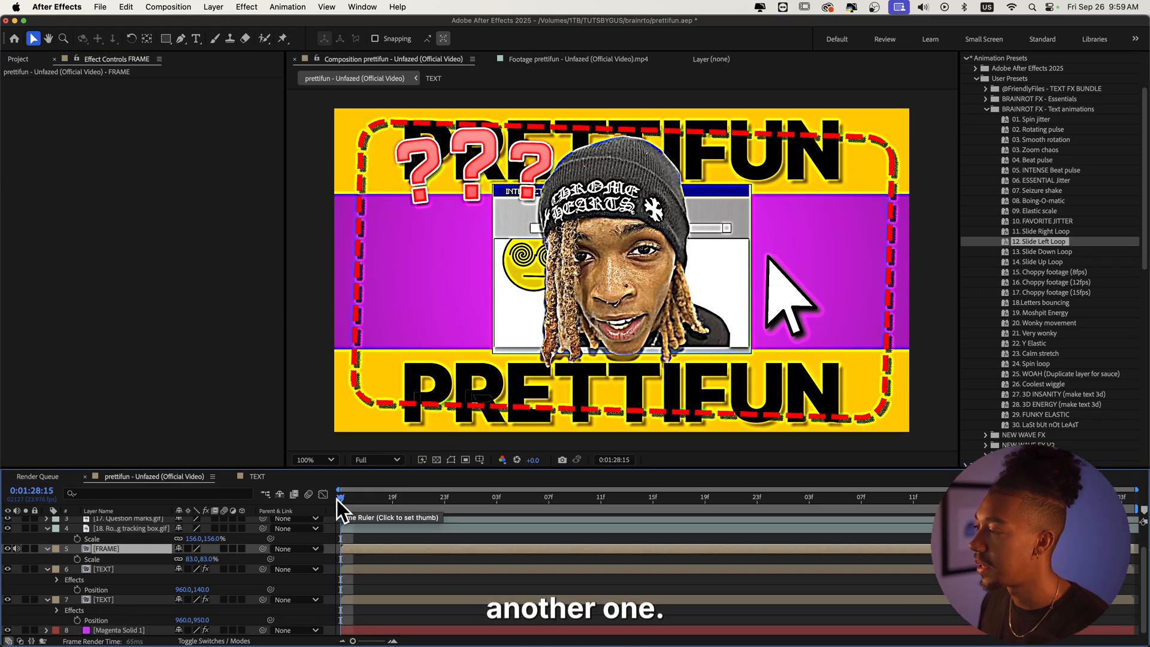
Step: Apply the 07. Seizure shake preset from BRAINROT FX - Text animations to the FRAME layer and preview
scroll(1029, 236, "up", 3)
left_click(986, 172)
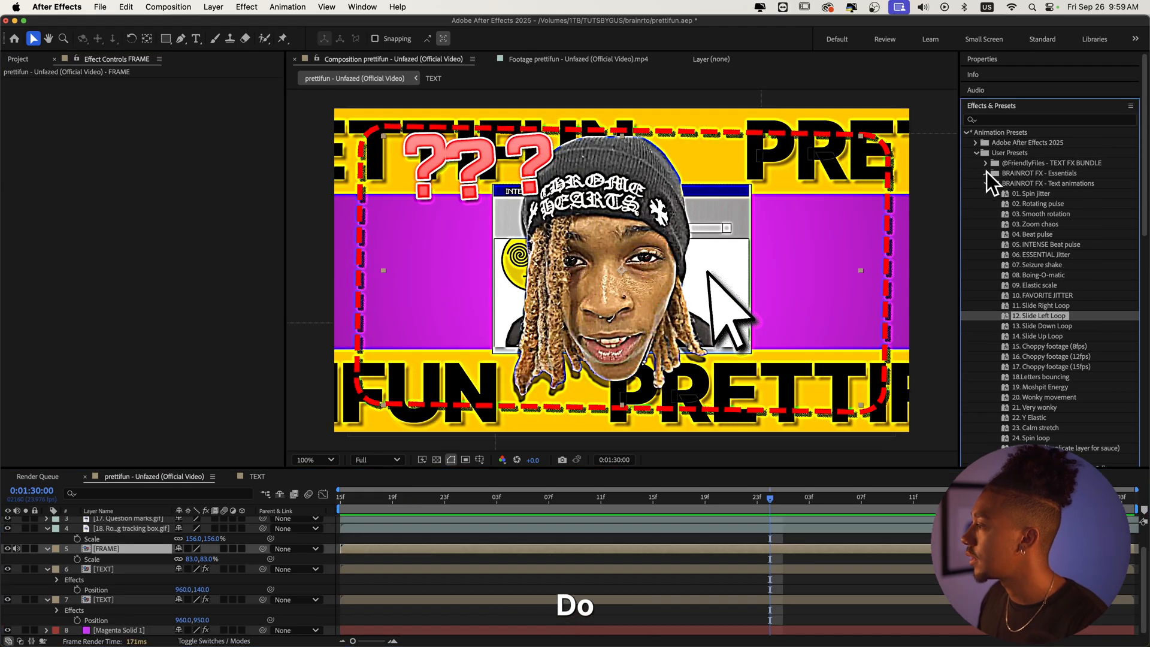
left_click(986, 173)
left_click(1049, 264)
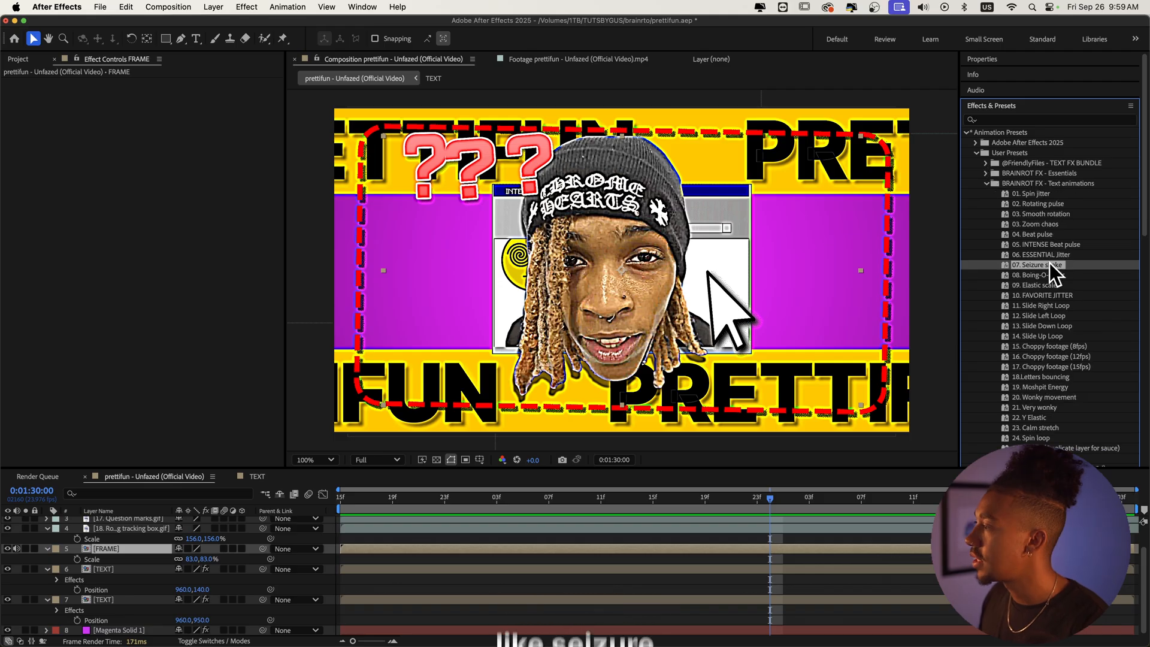
left_click_drag(1049, 264, 35, 550)
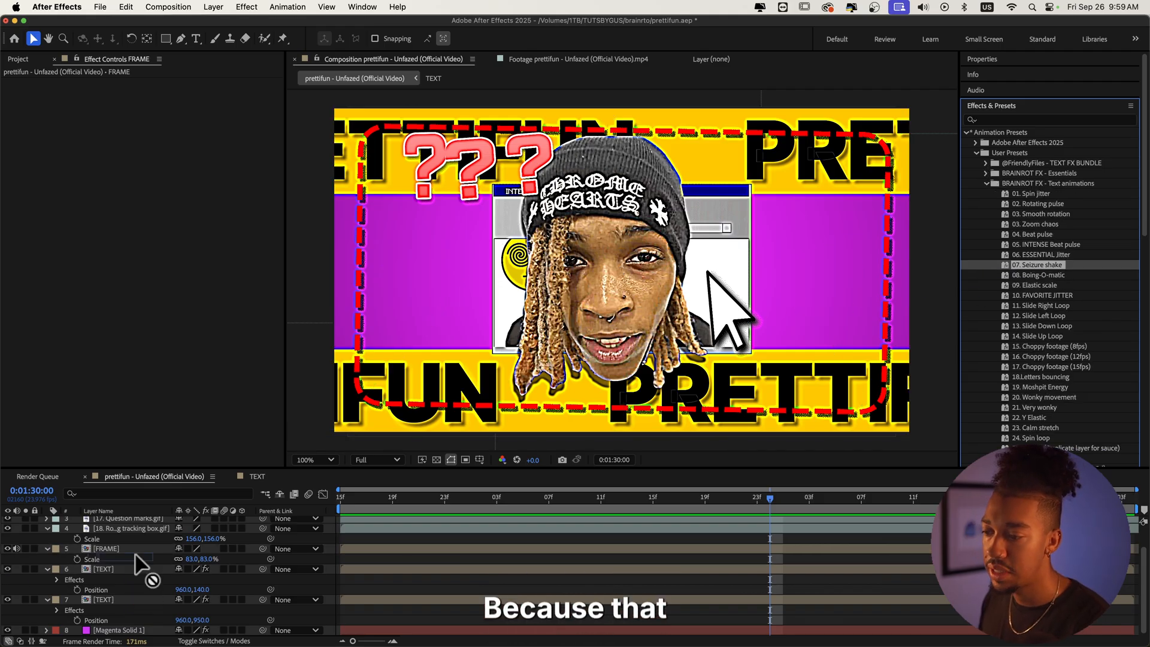
left_click_drag(385, 510, 300, 498)
key("space")
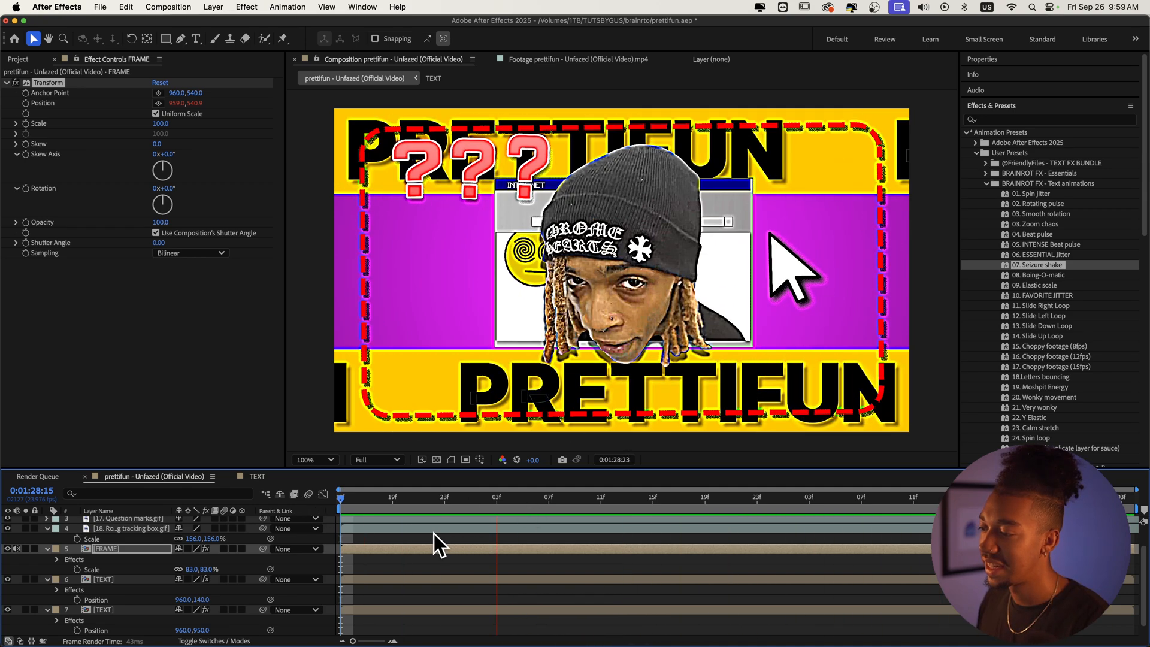
Step: Create a new adjustment layer, apply the 28. Trippy Grunge preset from BRAINROT FX - Essentials to it, and undo that preset
key("super+alt+y")
left_click(985, 173)
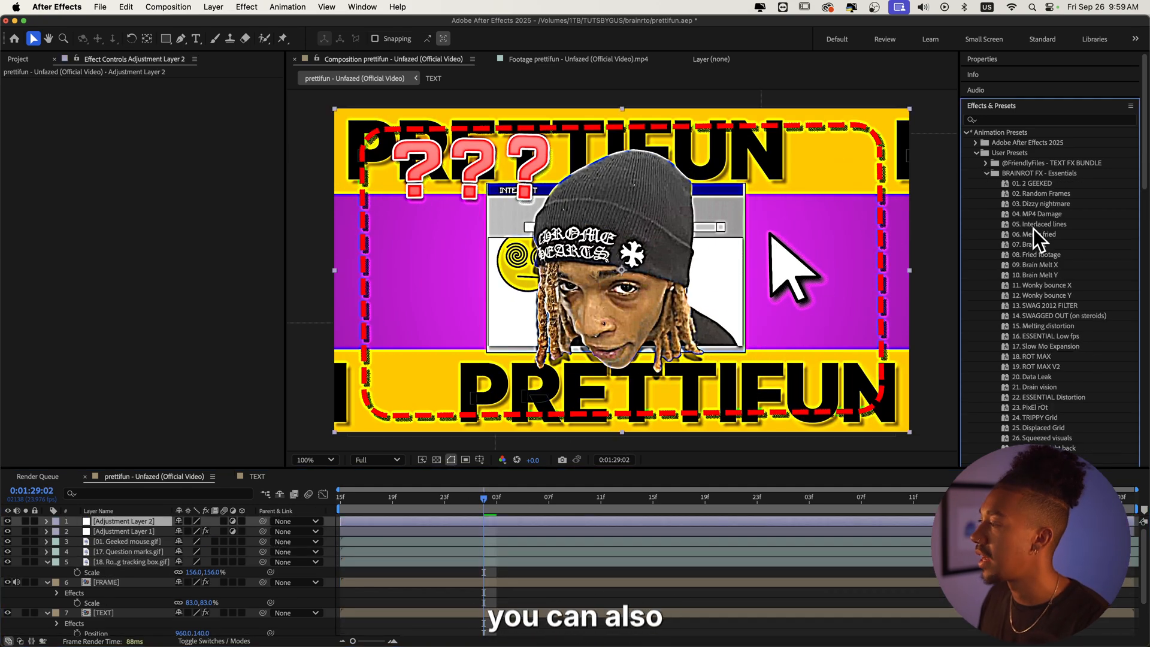
scroll(1047, 299, "down", 2)
left_click_drag(1024, 409, 413, 525)
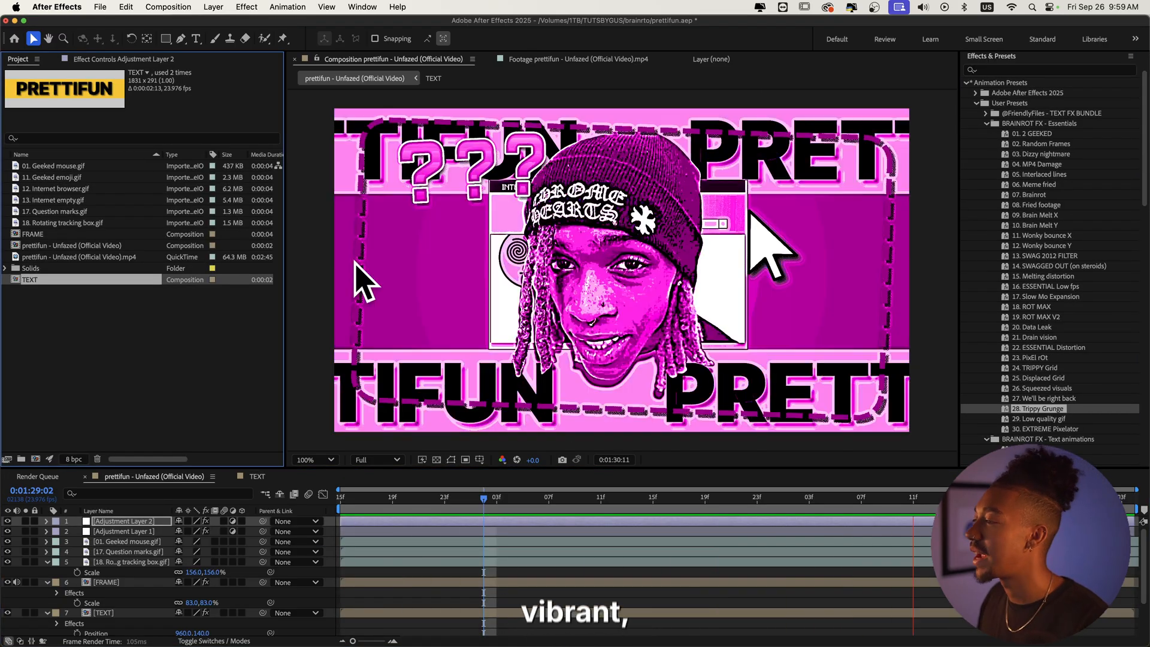
key("super+z")
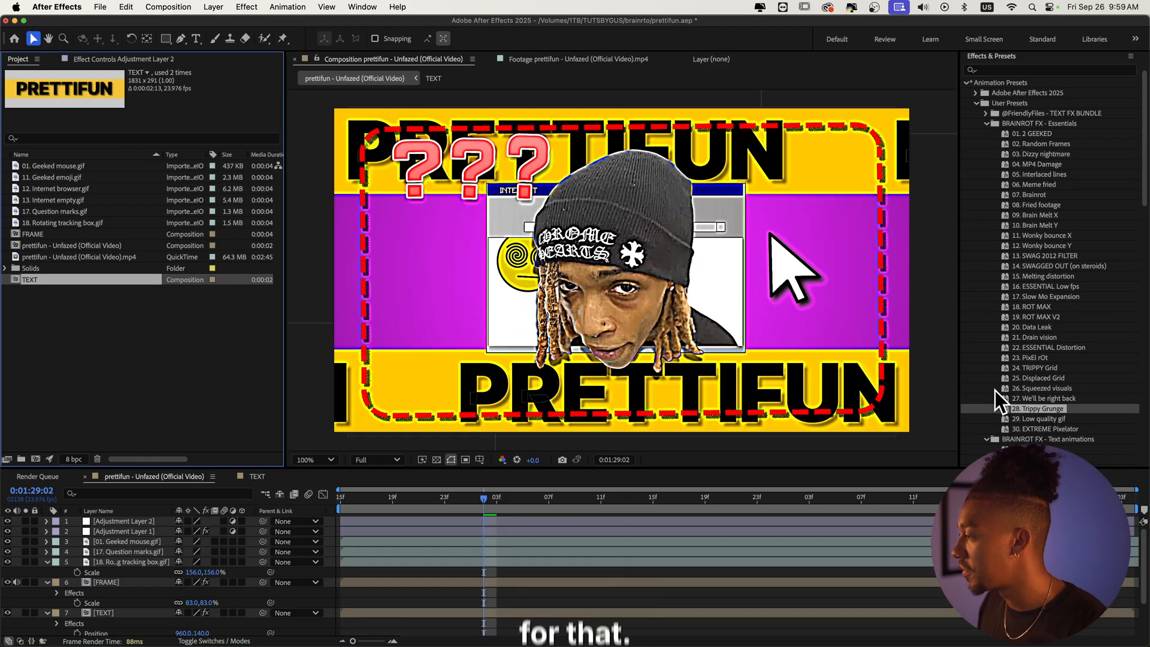
Step: Apply the 24. TRIPPY Grid preset to the new adjustment layer and preview the result
left_click_drag(1028, 368, 502, 520)
key("space")
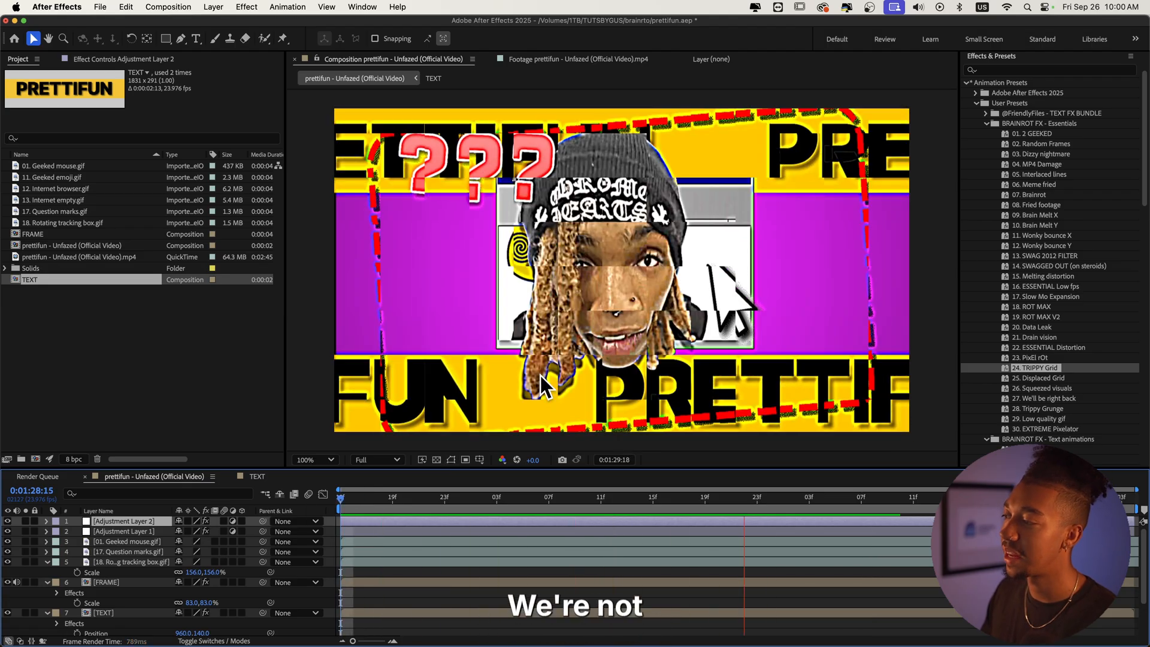
key("space")
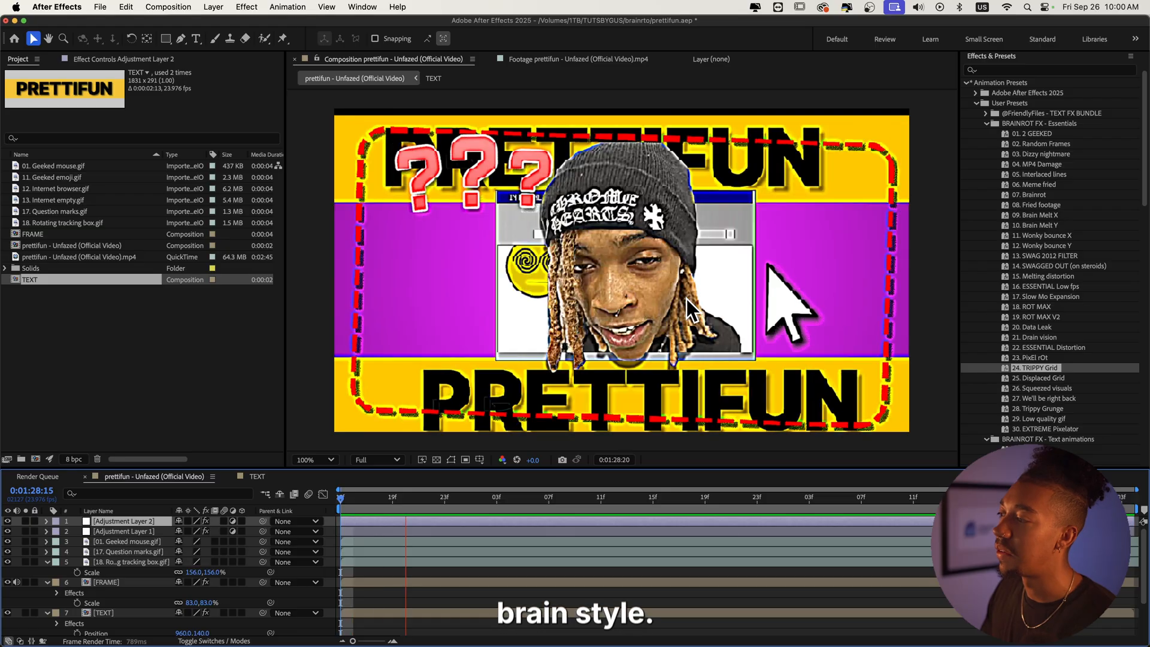
key("space")
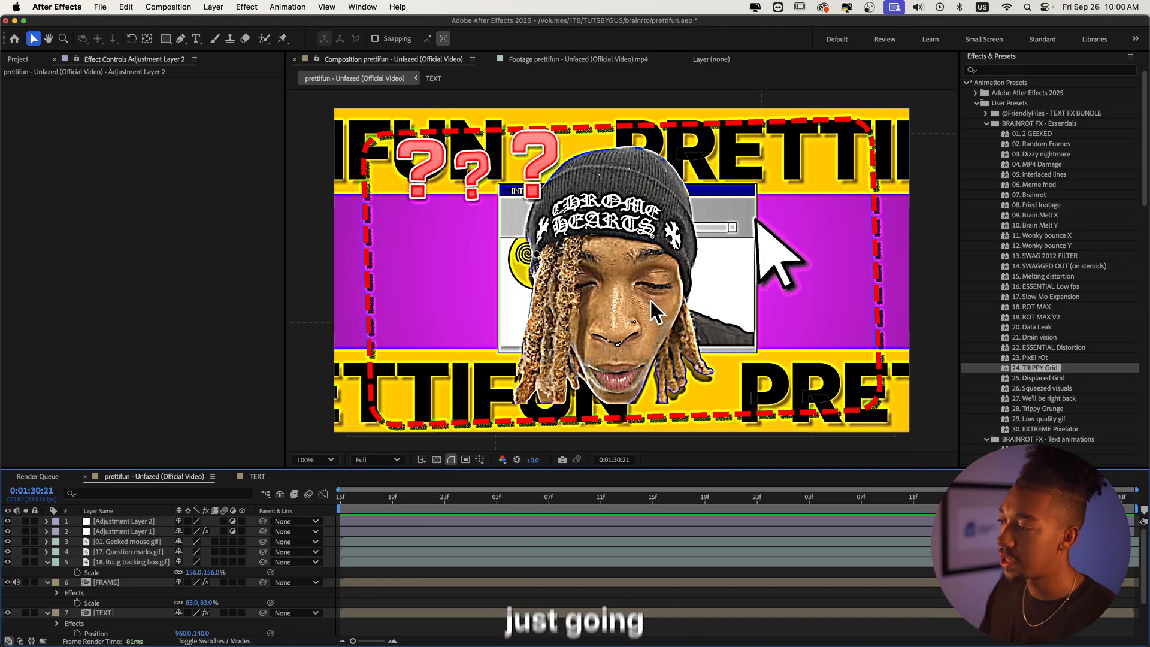
key("space")
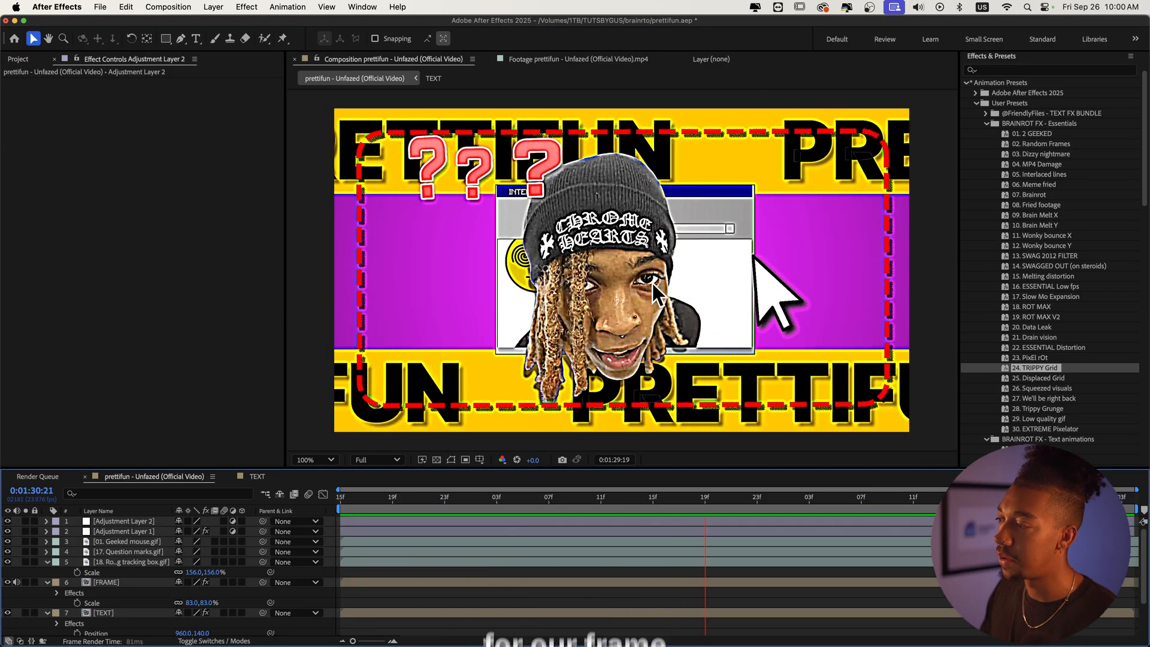
key("space")
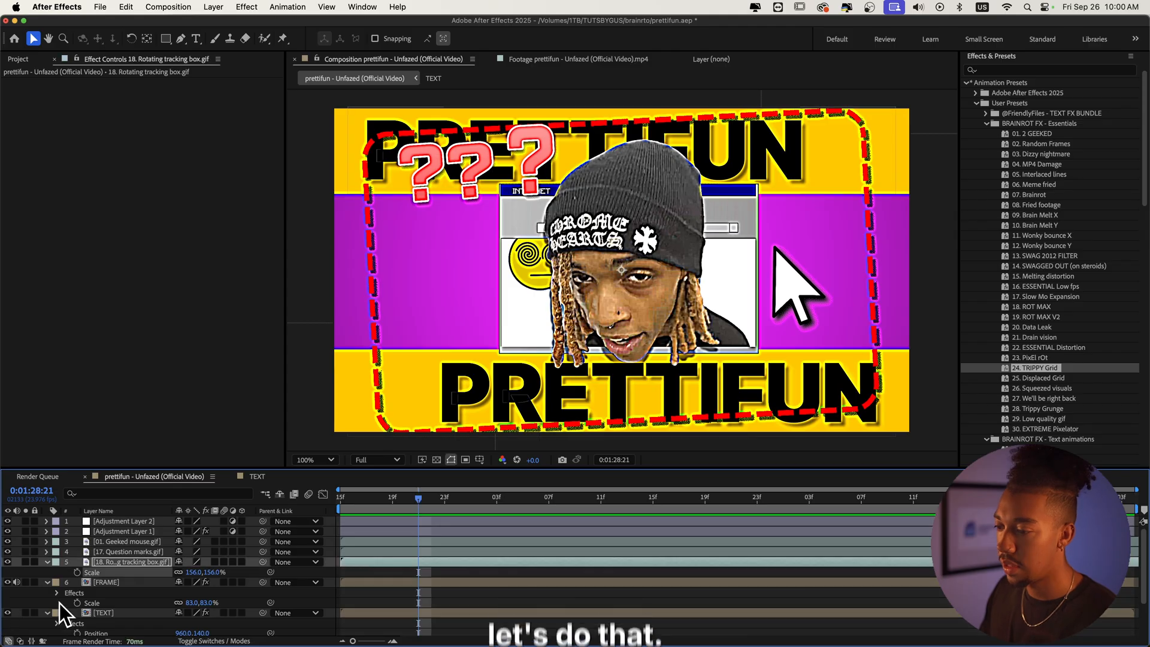
Step: Search Effects & Presets for drop shadow and apply Drop Shadow to the FRAME layer
left_click(126, 582)
left_click(1053, 70)
type("drop s")
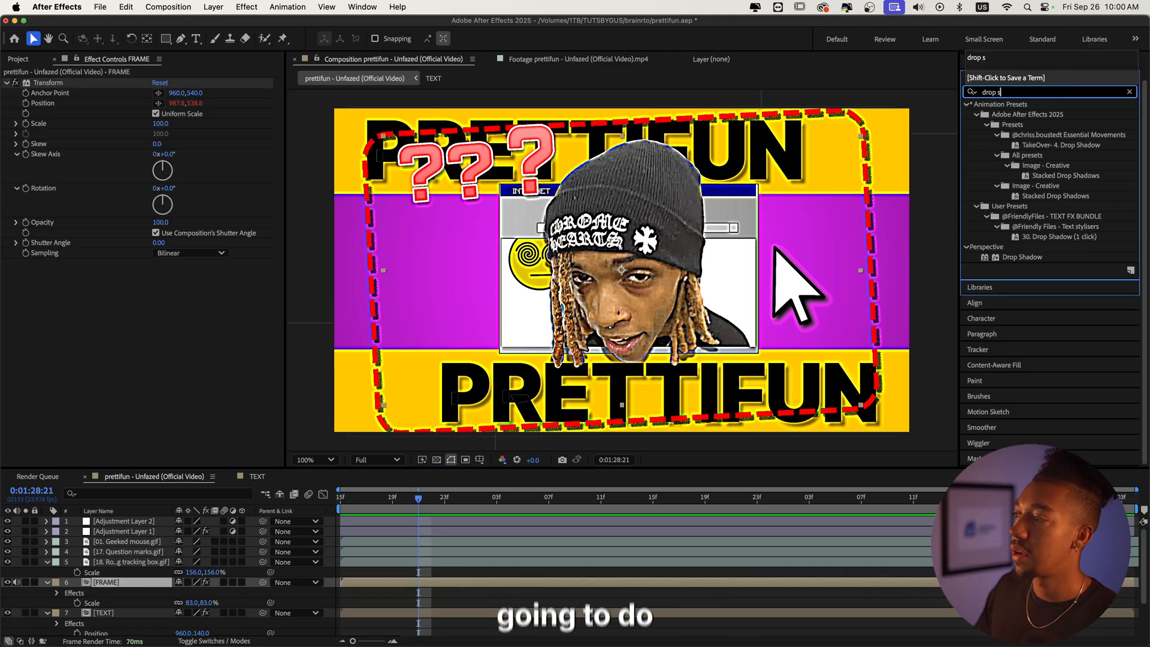
double_click(1029, 255)
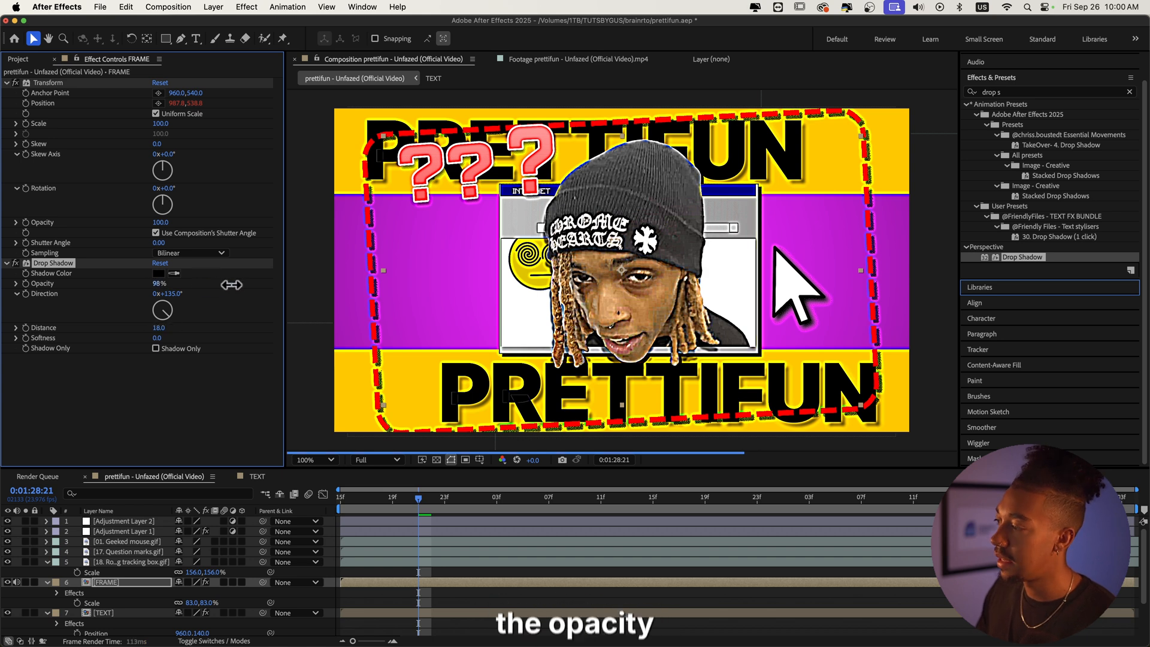
Step: Set the Drop Shadow's color to red and its Distance to 21
left_click(158, 273)
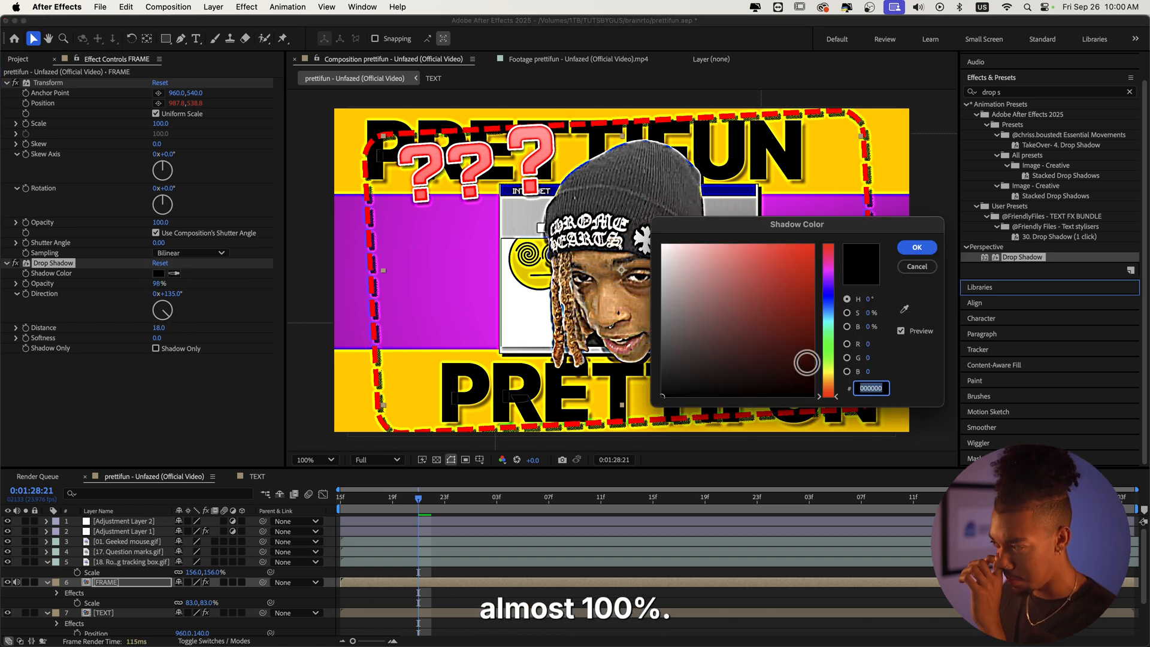
left_click(827, 355)
left_click_drag(792, 217, 518, 456)
left_click(521, 512)
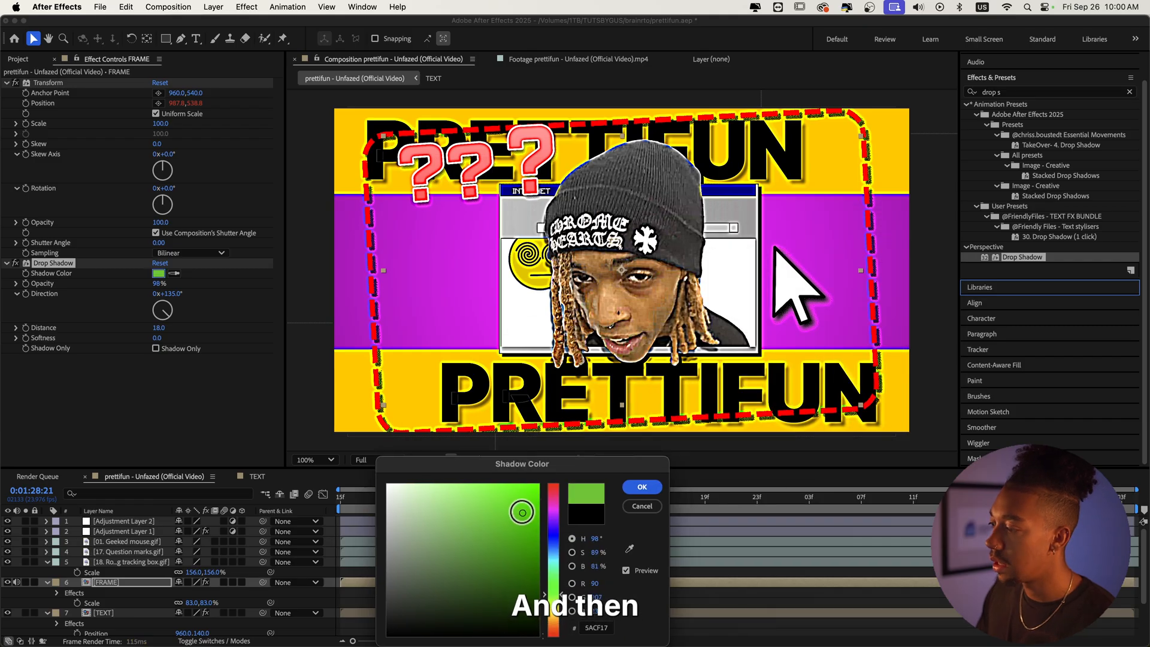
left_click_drag(522, 512, 566, 488)
left_click_drag(550, 572, 553, 510)
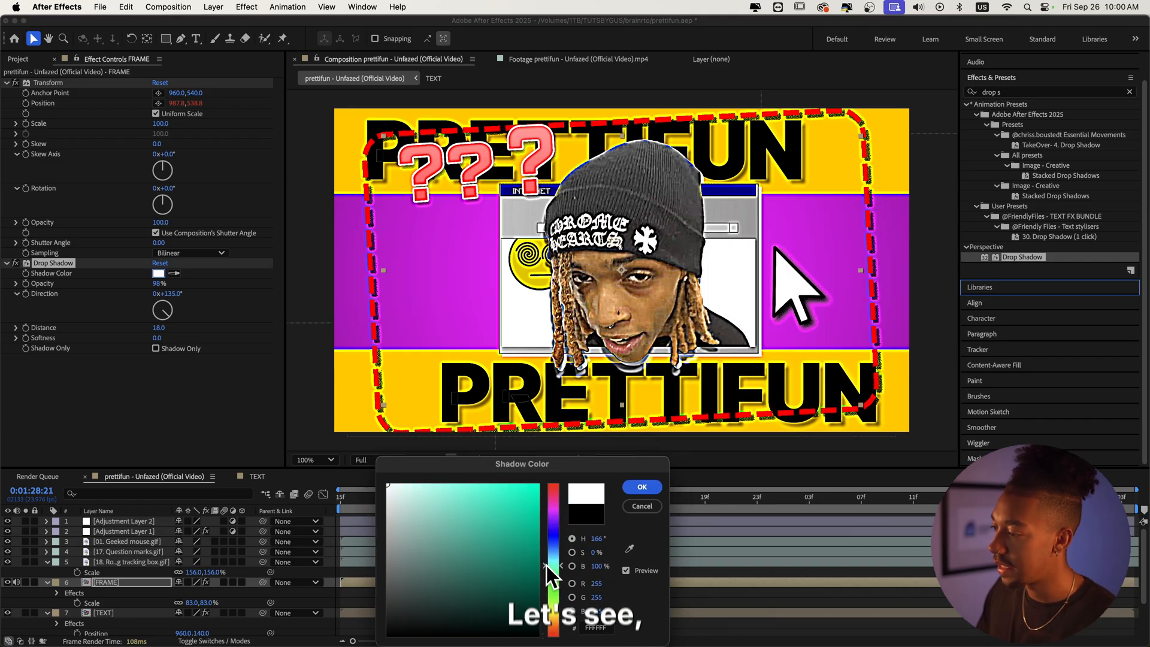
left_click_drag(552, 567, 554, 583)
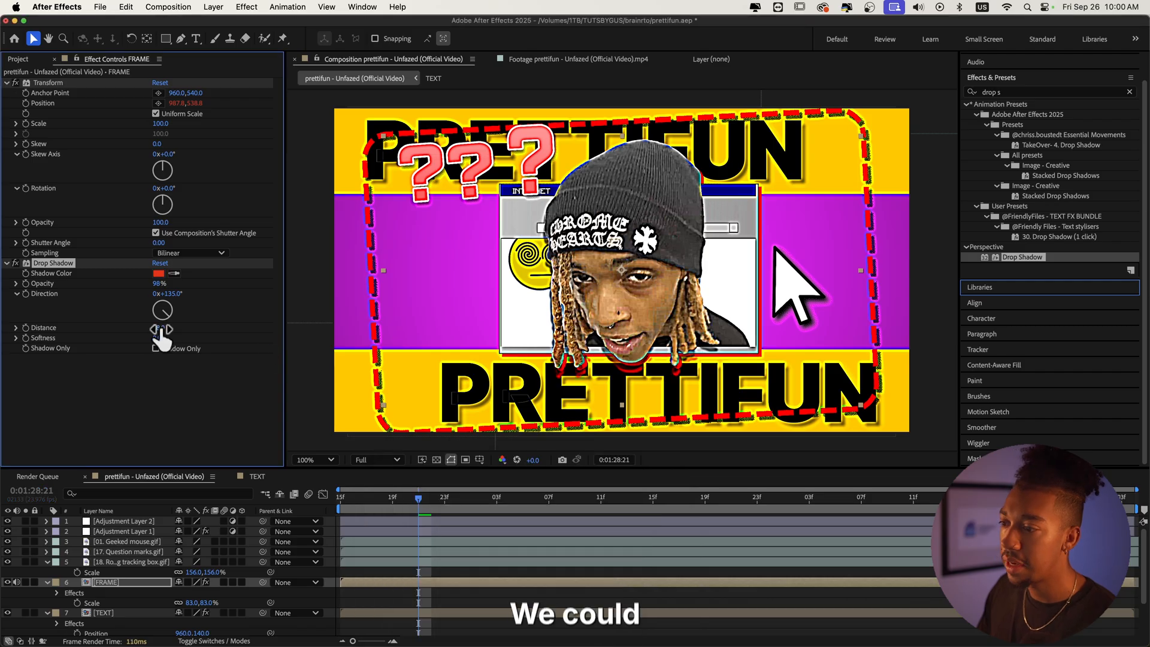
left_click_drag(161, 329, 165, 333)
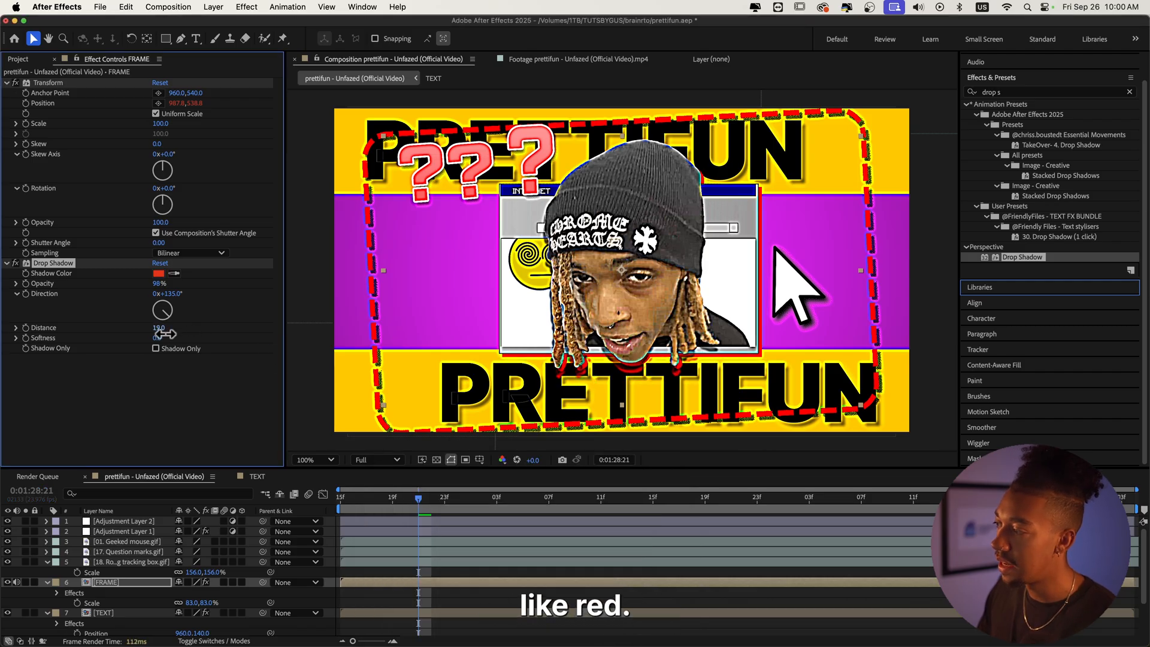
Step: Duplicate the Drop Shadow effect and set Drop Shadow 2's color to white
left_click(46, 266)
key("super+d")
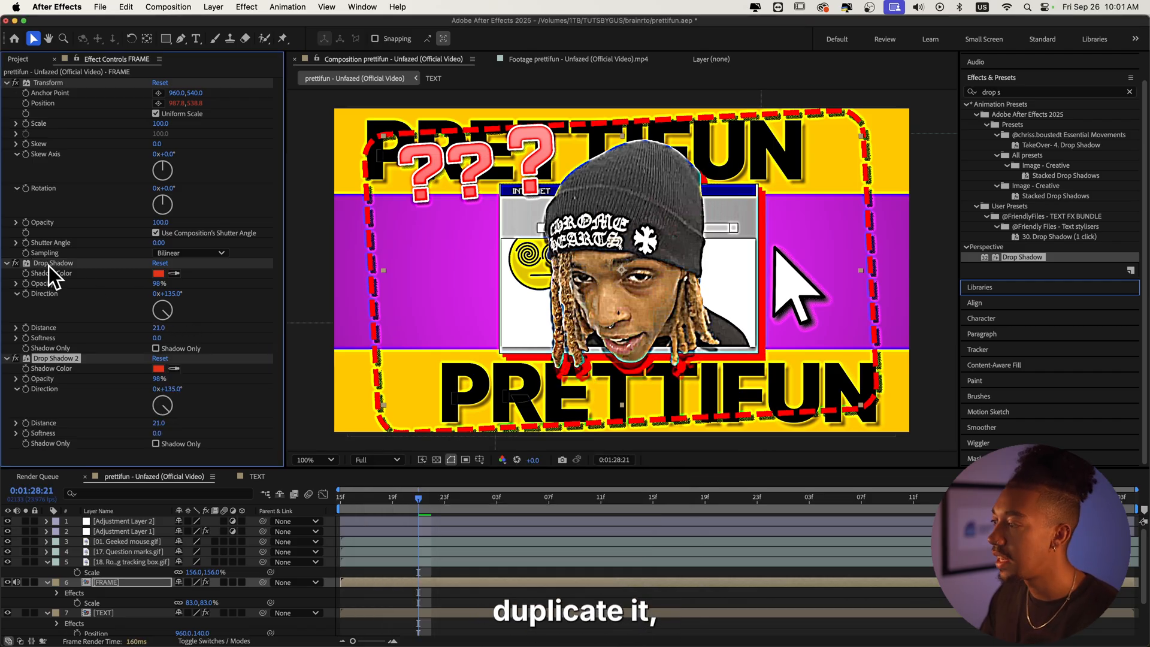
left_click(159, 367)
left_click_drag(431, 497, 275, 487)
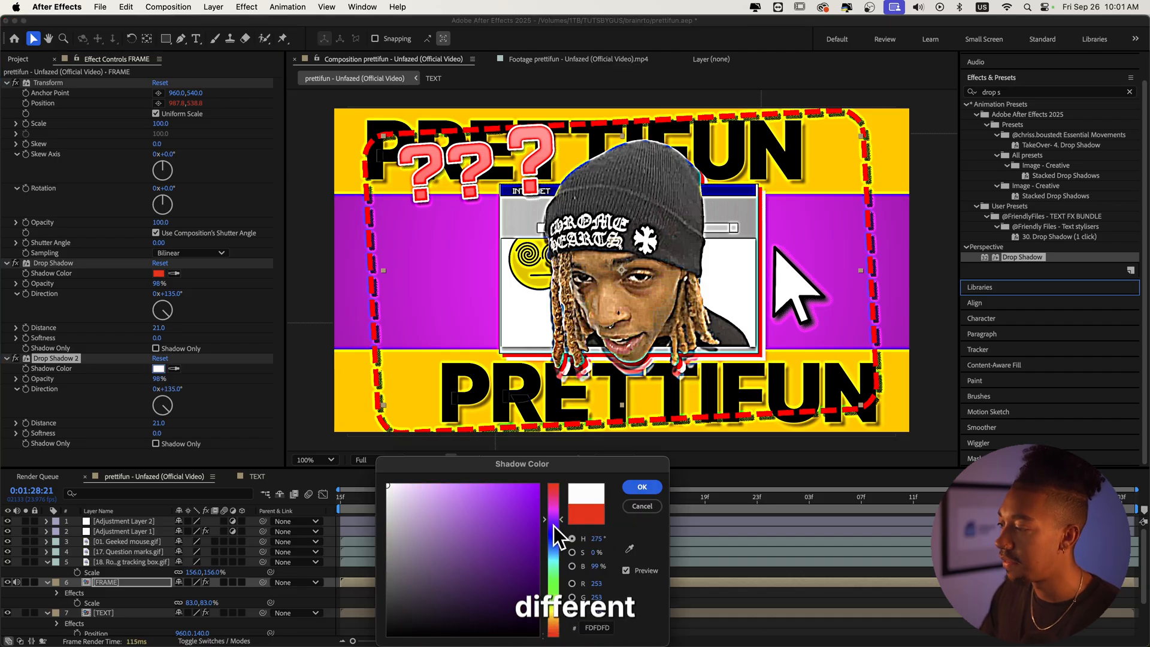
left_click_drag(554, 575, 204, 644)
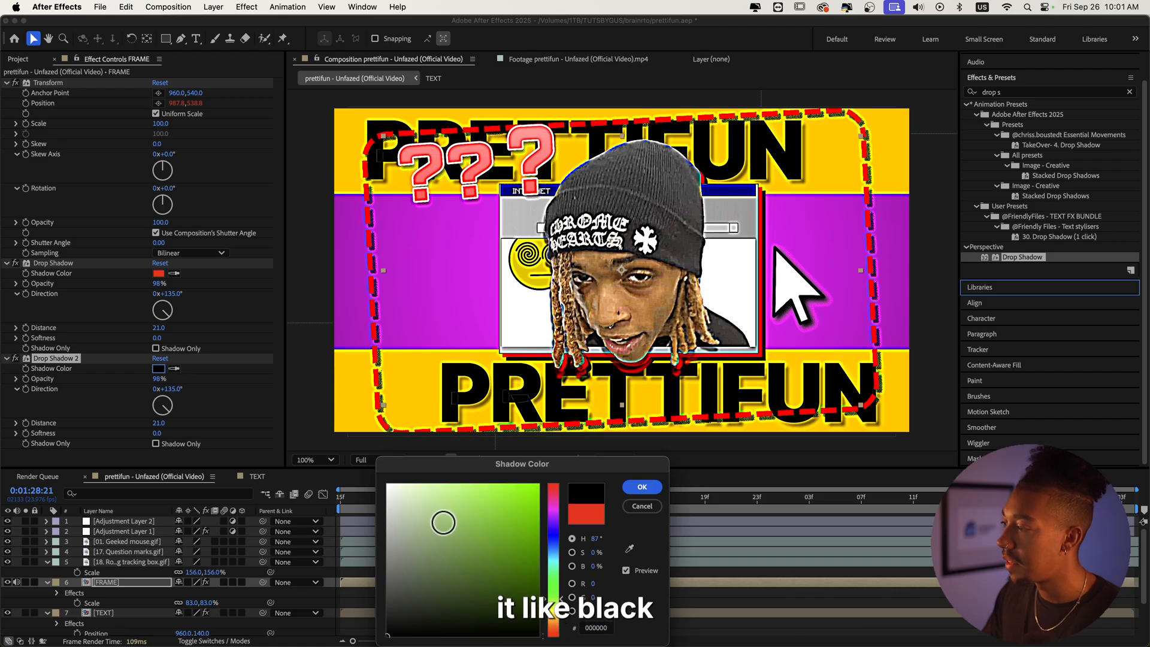
left_click_drag(450, 528, 387, 483)
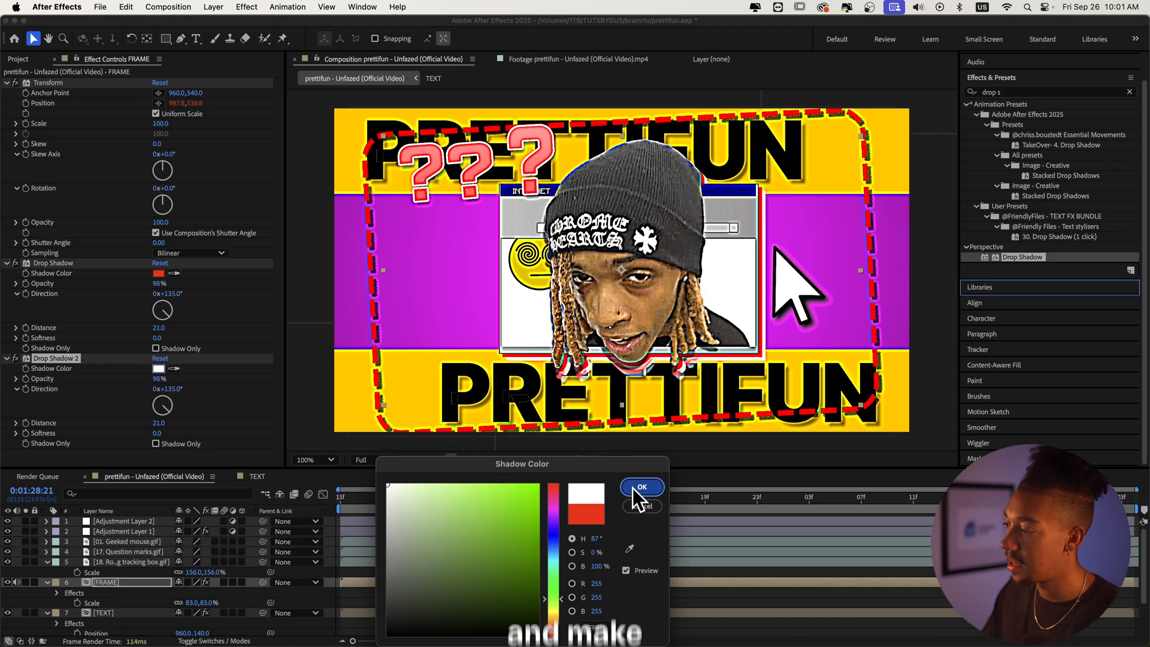
left_click(634, 486)
Step: Duplicate the shadow again, set Drop Shadow 3's color to black, and preview
key("super+d")
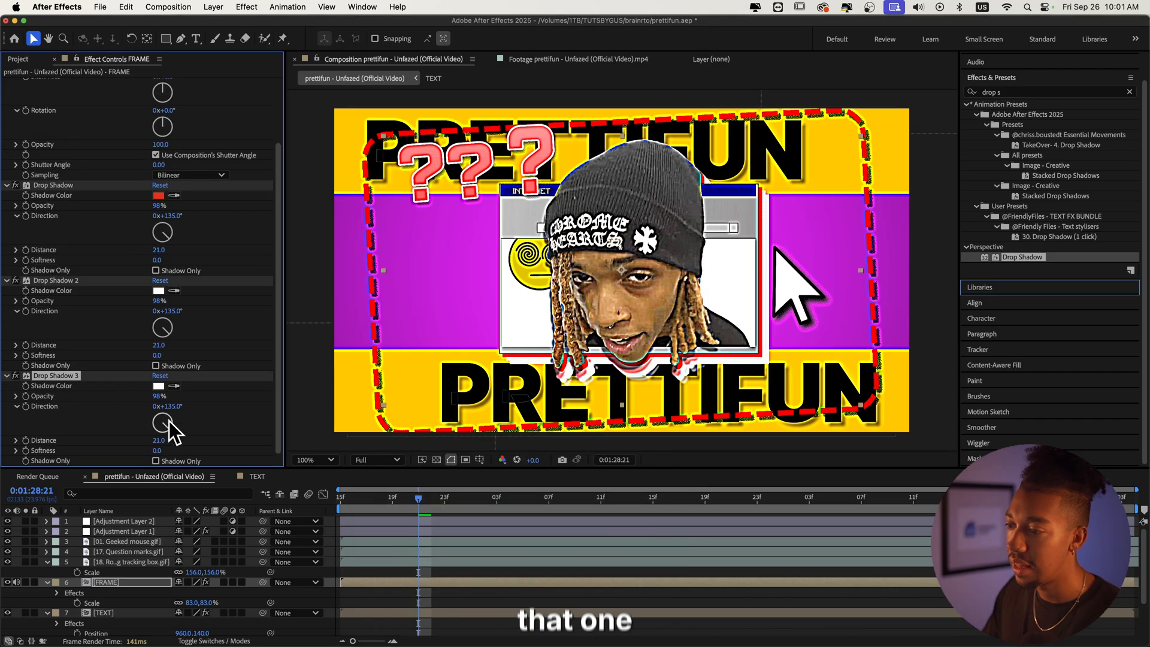
left_click(161, 387)
left_click_drag(461, 542, 200, 643)
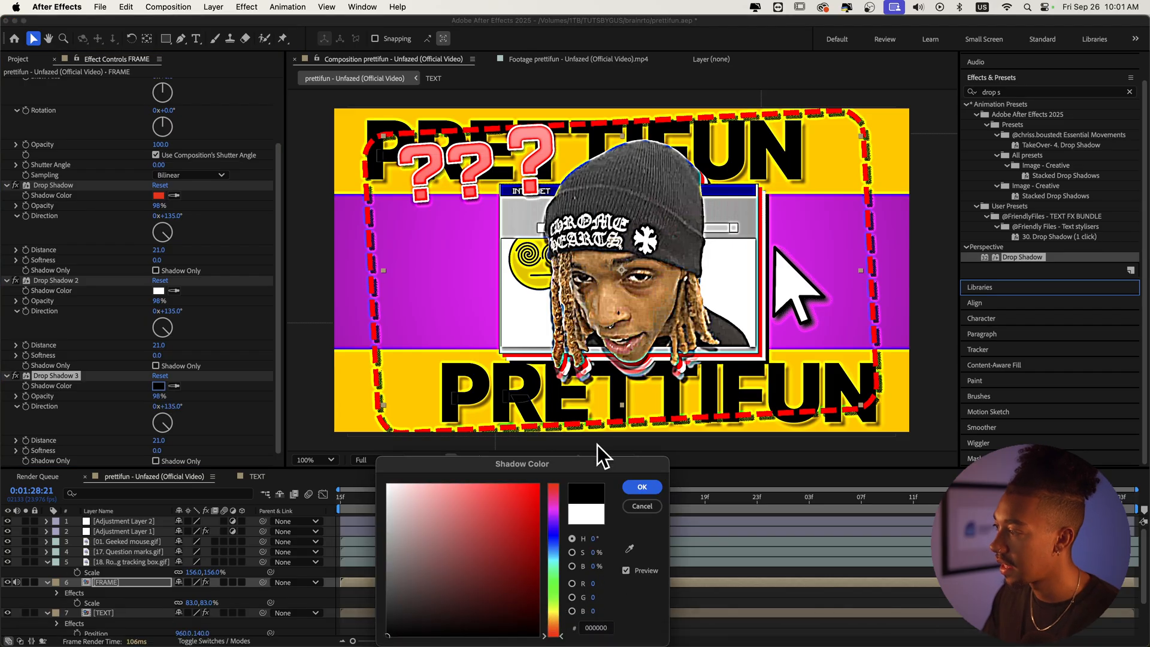
left_click(635, 488)
key("space")
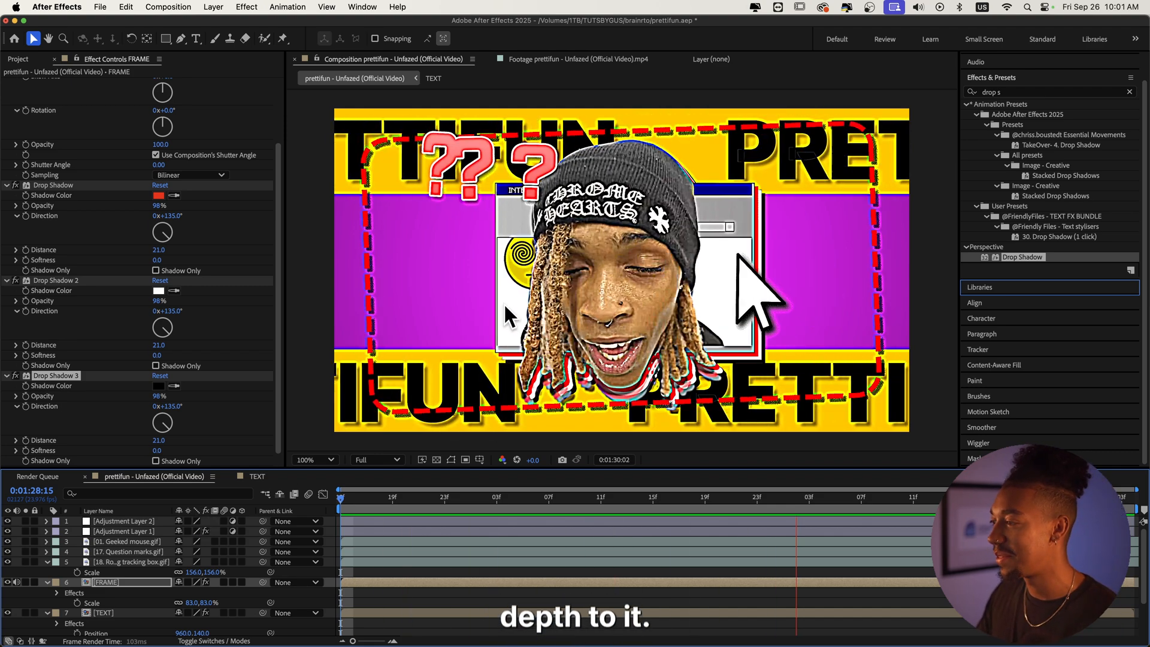
Step: Change the first Drop Shadow's color to blue 0352B7 and preview the composition
left_click(158, 195)
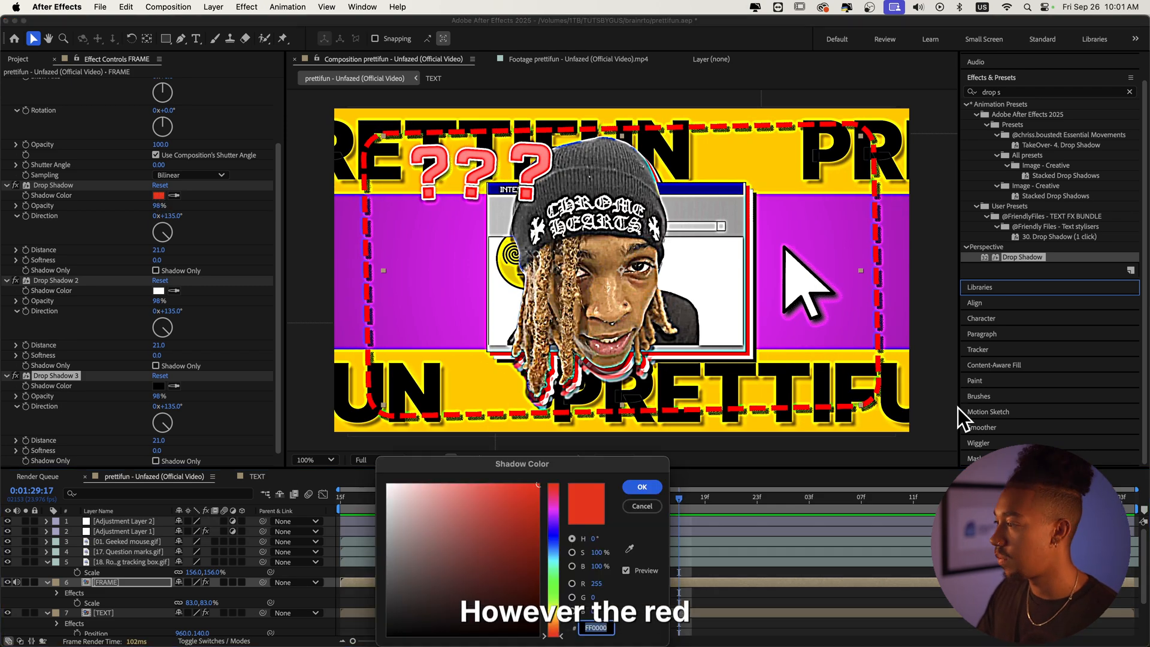
left_click(562, 546)
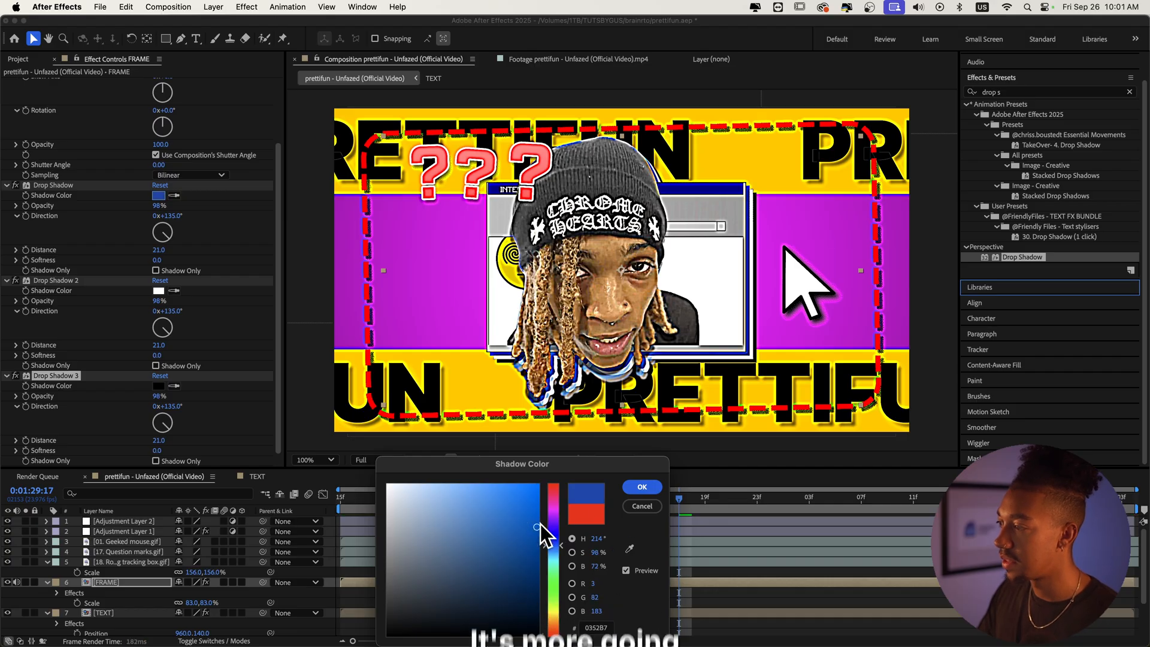
left_click(658, 490)
left_click_drag(425, 493, 254, 513)
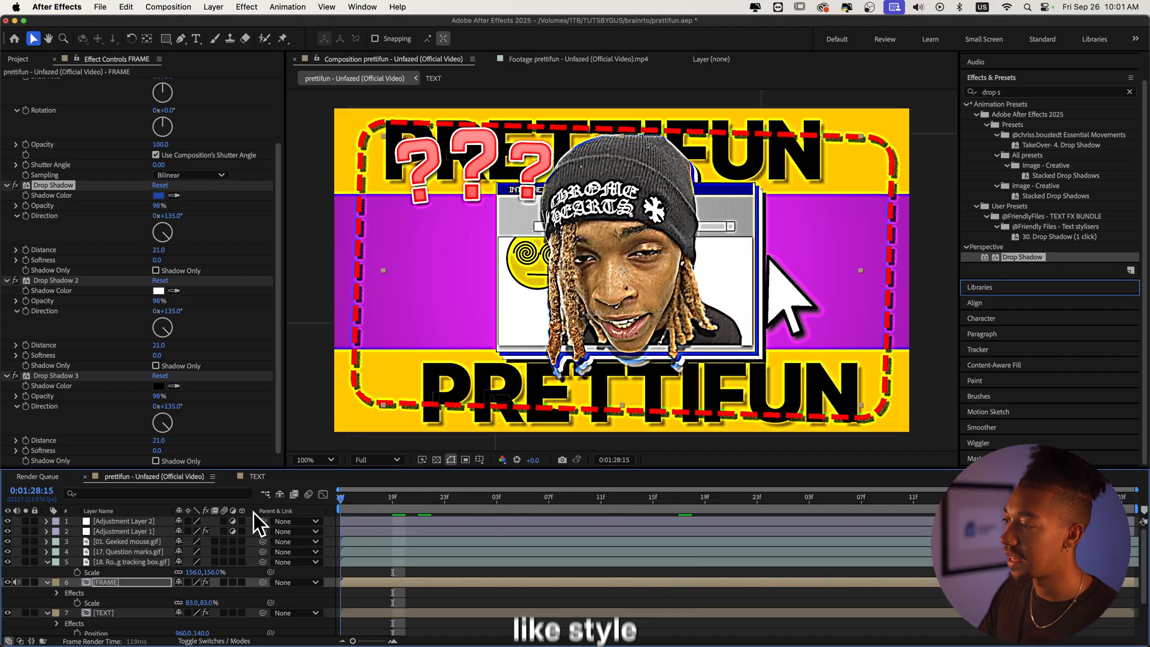
key("space")
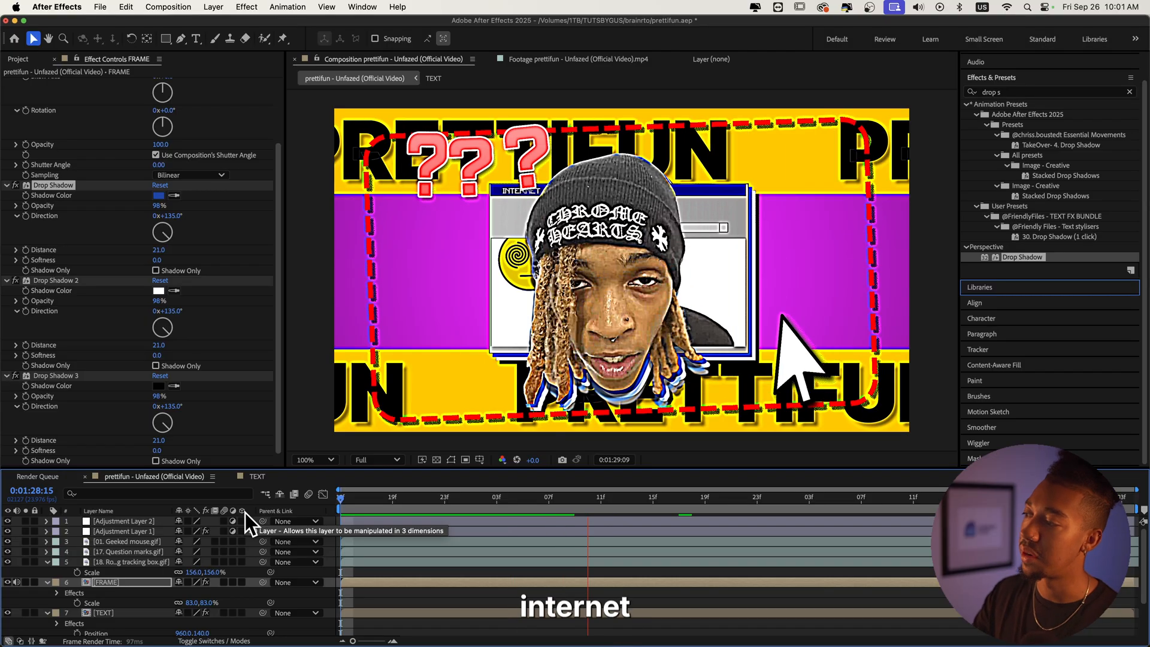